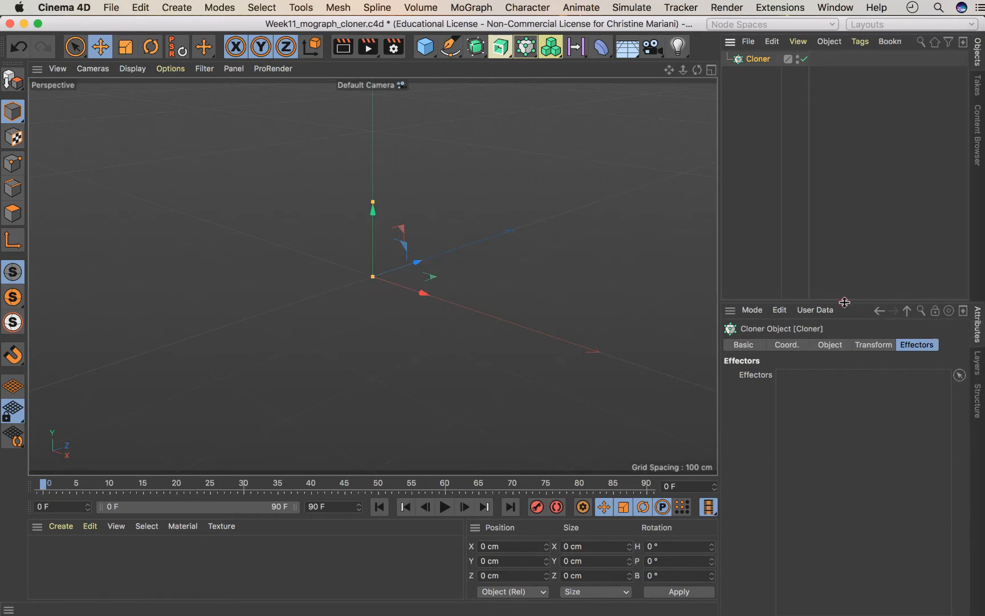
Step: Examine the Cloner's basic, coordinate, object, transform and effector settings, and look through the available MoGraph objects and effectors
left_click_drag(844, 303, 844, 238)
left_click(789, 281)
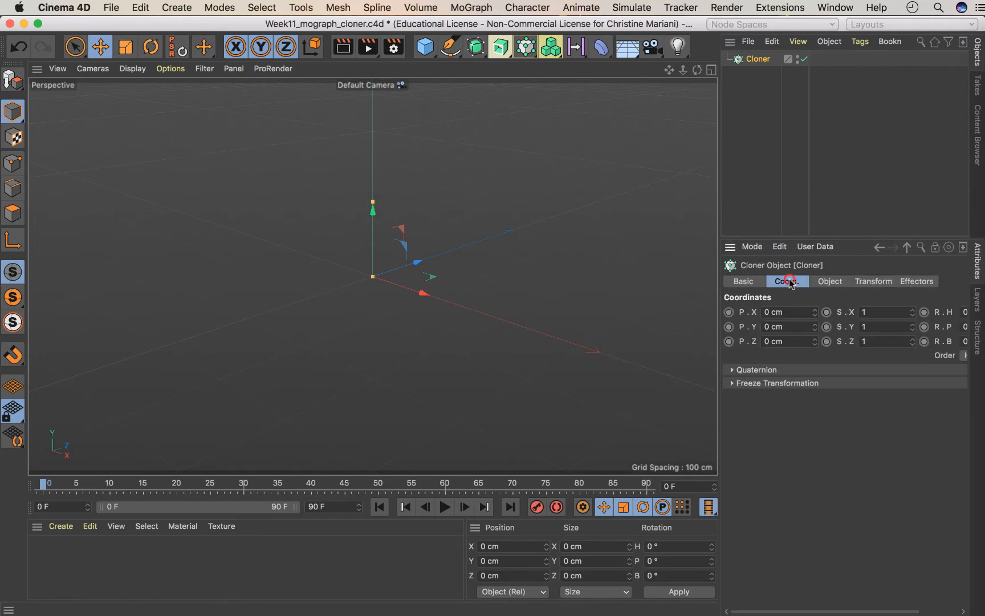
left_click(743, 281)
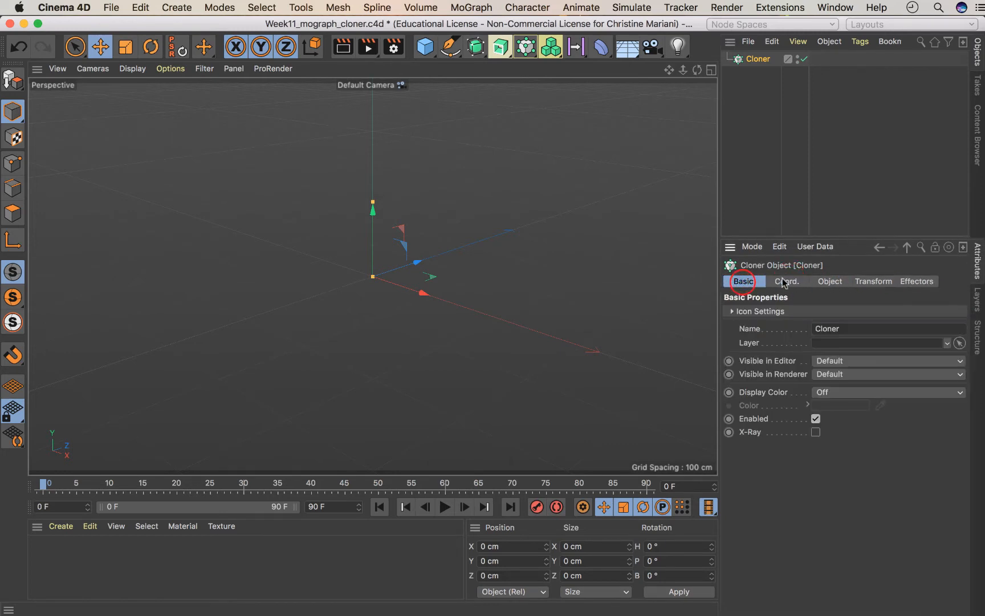
left_click(784, 281)
left_click(762, 281)
left_click(787, 281)
left_click(830, 281)
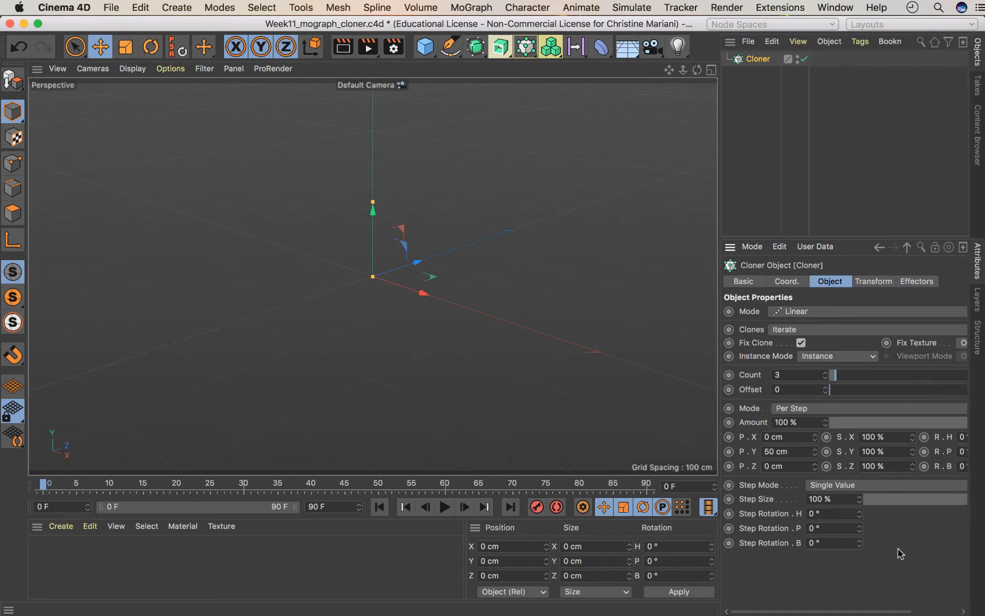
left_click(877, 283)
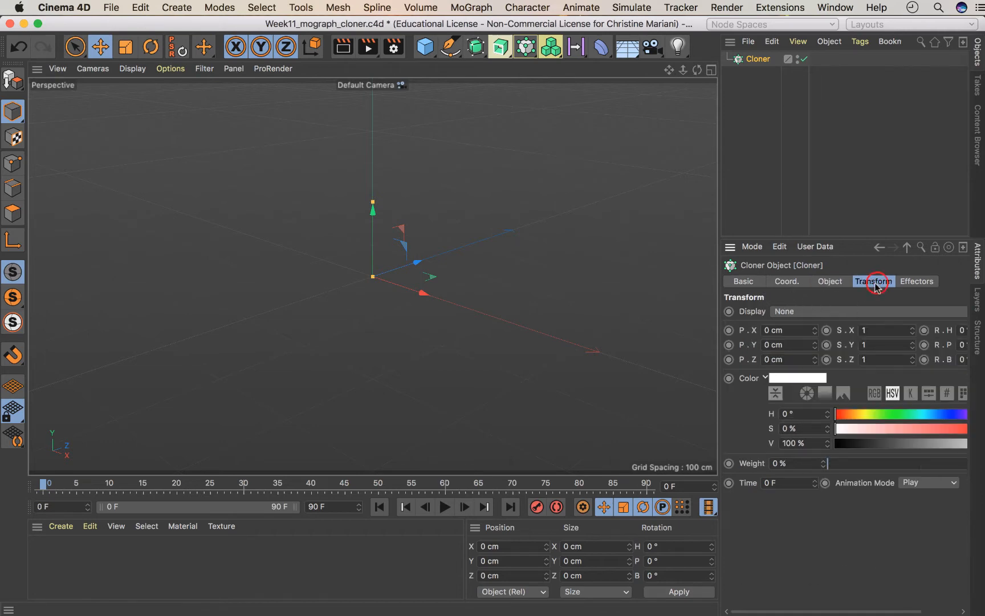
left_click(917, 280)
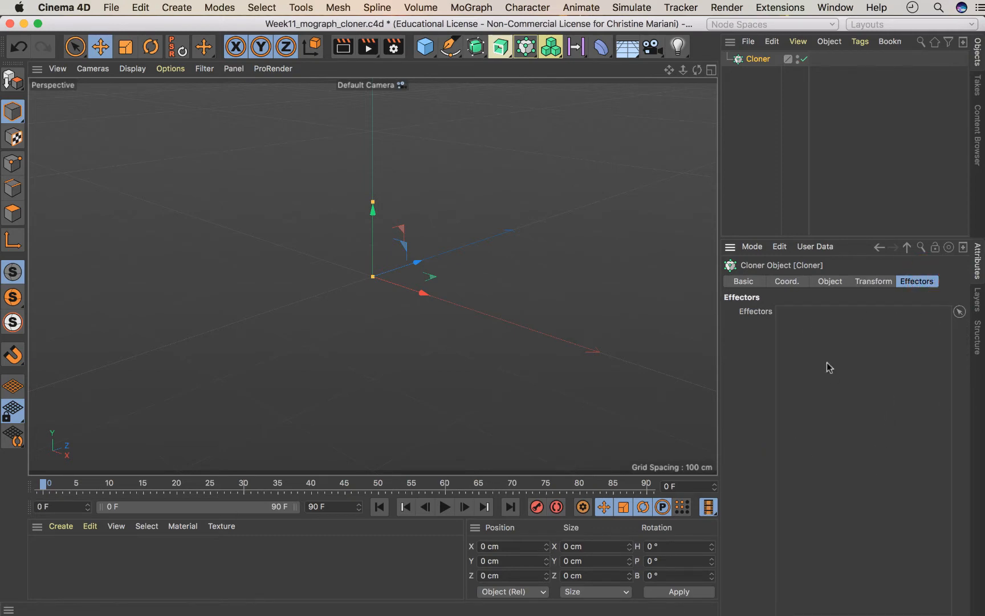
left_click(529, 51)
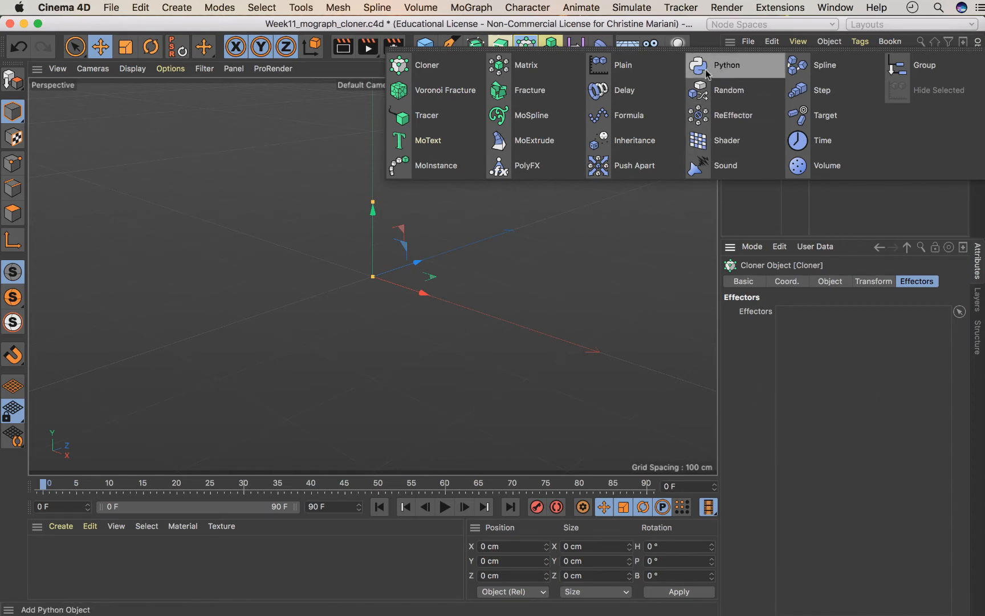
left_click(735, 360)
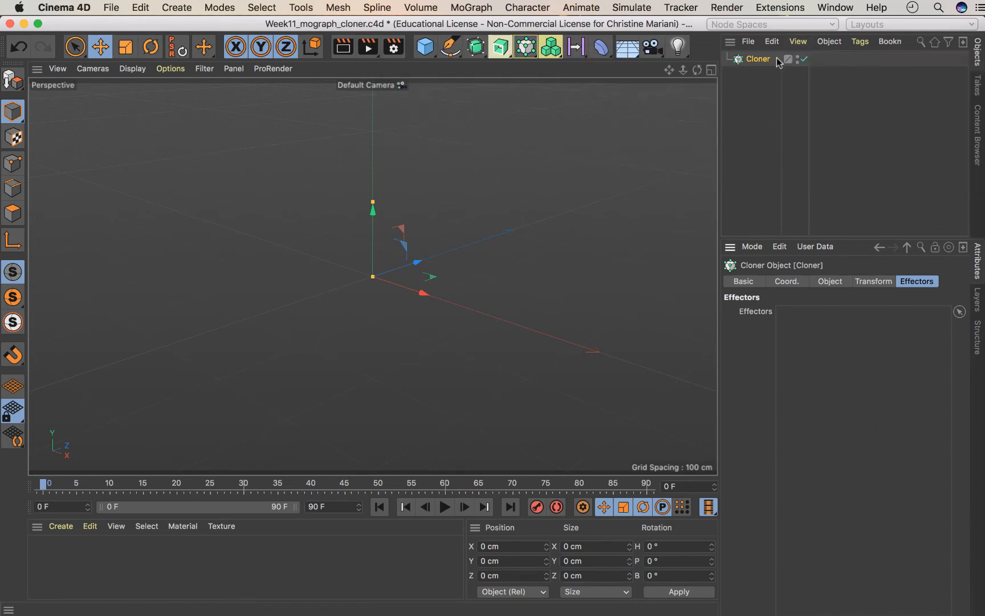
left_click(831, 281)
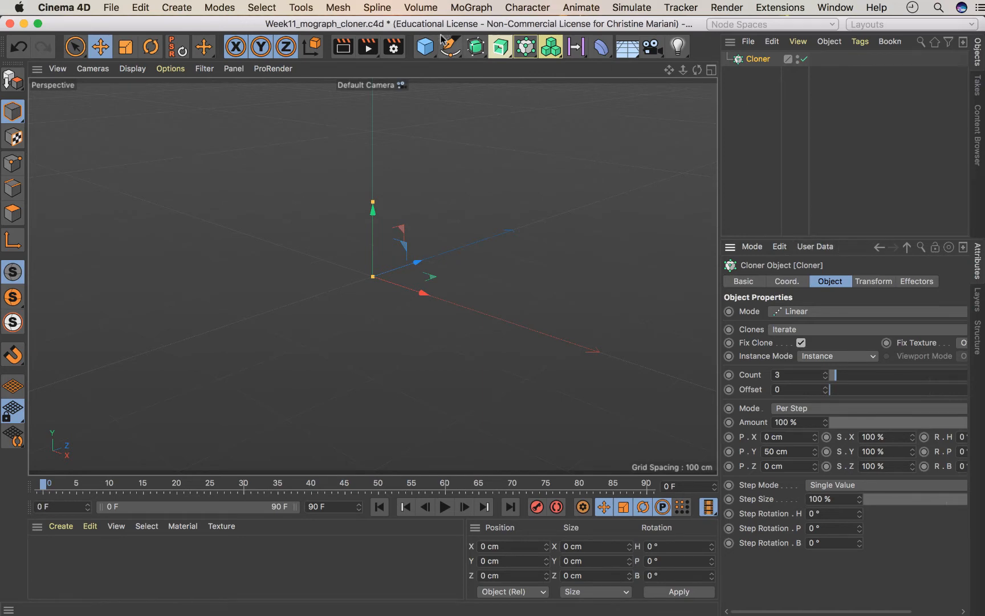
Step: Add a cube and scale it down uniformly to about 27 cm per side
left_click(425, 46)
left_click(544, 76)
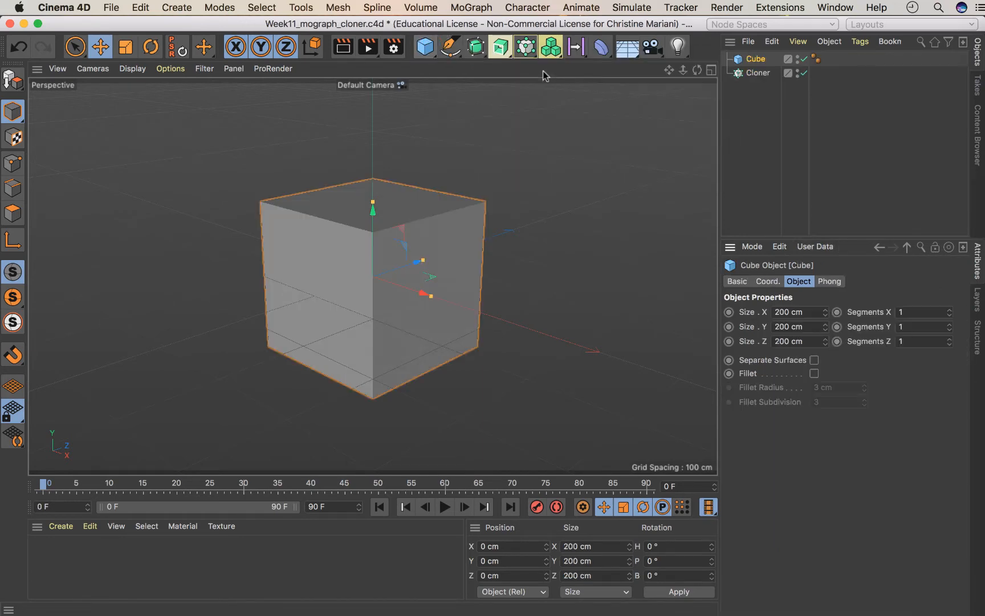
key("t")
left_click_drag(660, 211, 222, 394)
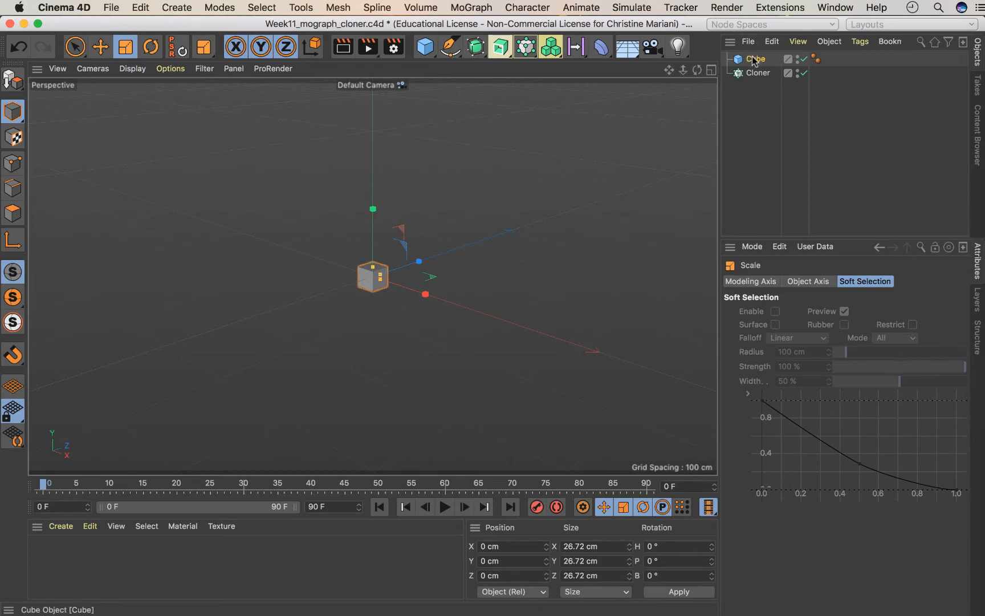
Step: Make the cube a child of the Cloner and set the linear clone count to 7
left_click_drag(755, 59, 752, 70)
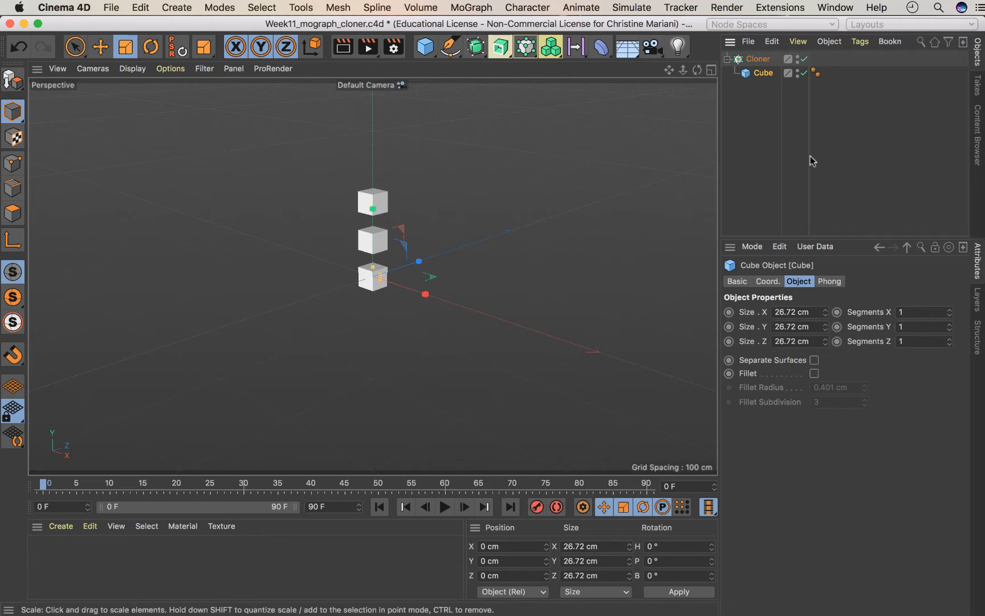
left_click(757, 59)
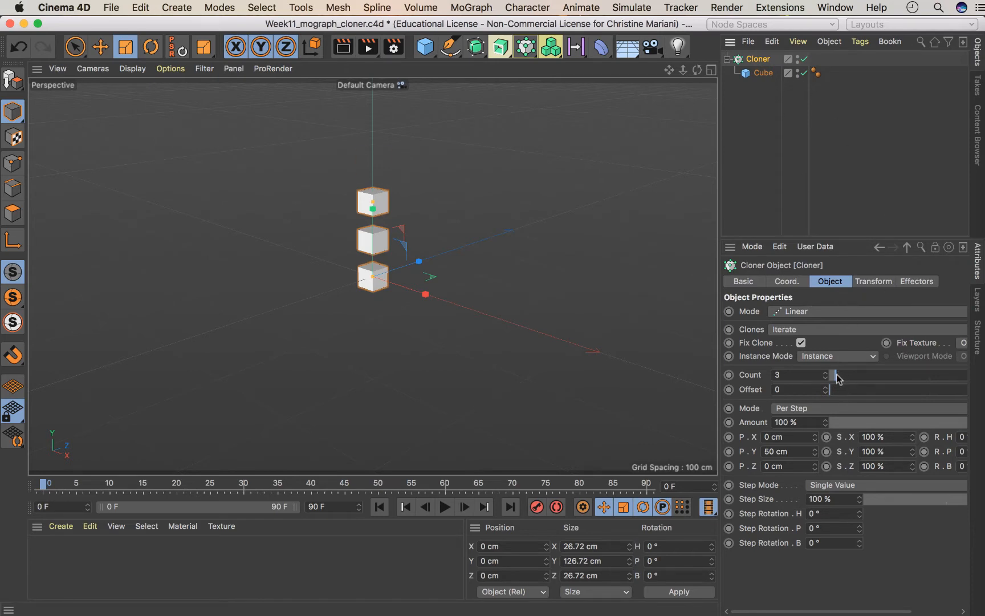
left_click_drag(837, 379, 842, 377)
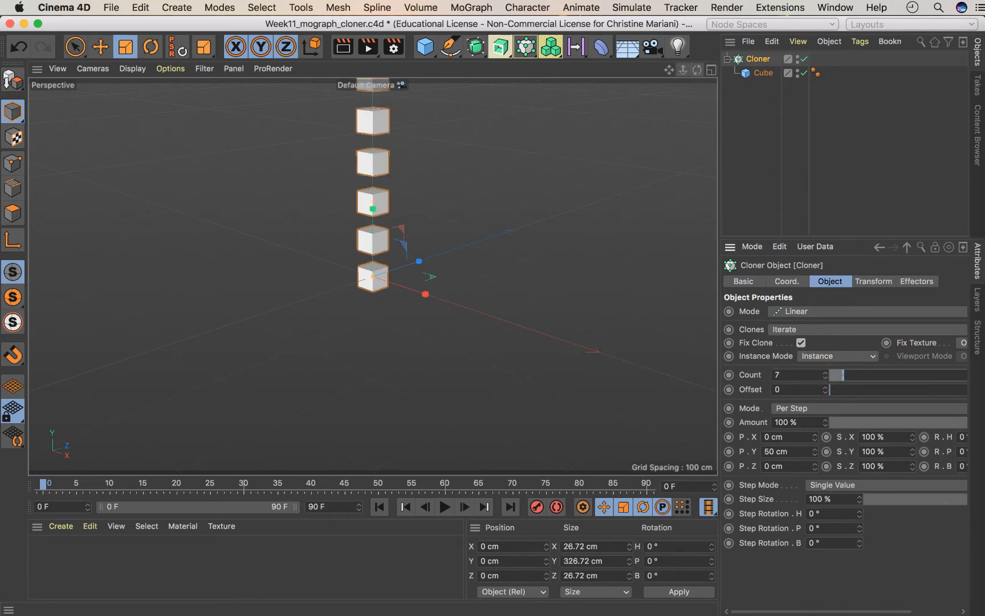
left_click_drag(683, 70, 682, 70)
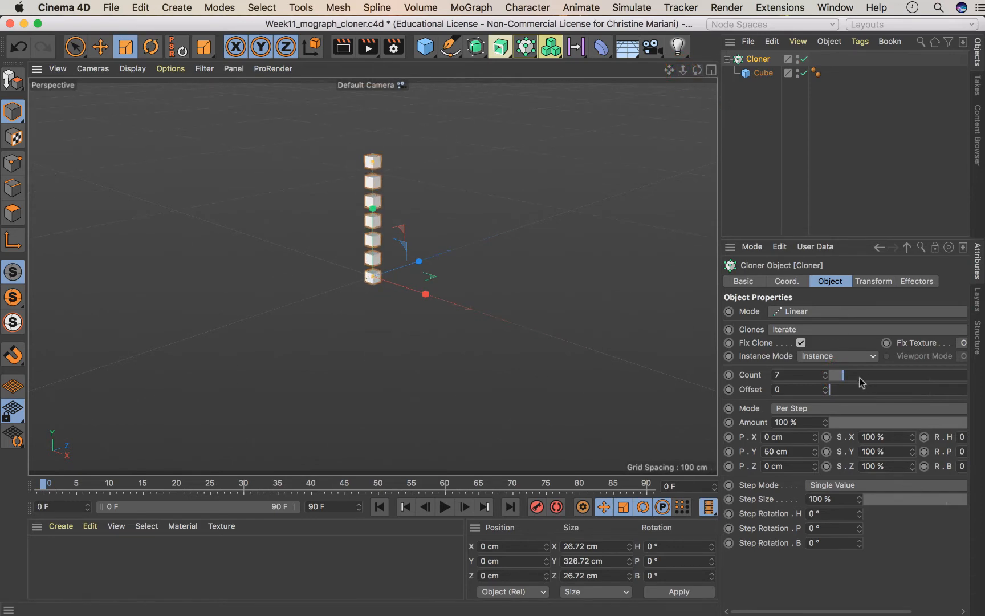
mouse_move(862, 383)
left_mouse_down()
mouse_move(872, 381)
mouse_move(822, 392)
mouse_move(883, 393)
mouse_move(838, 394)
mouse_move(873, 399)
mouse_move(835, 407)
mouse_move(850, 380)
mouse_move(838, 398)
mouse_move(821, 399)
left_mouse_up()
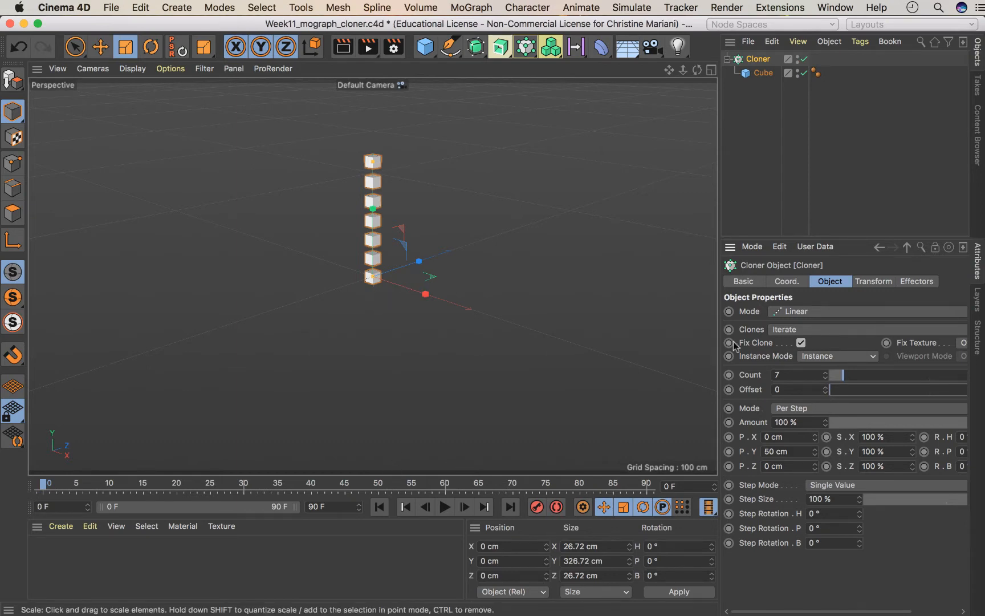
mouse_move(829, 392)
left_mouse_down()
mouse_move(850, 396)
mouse_move(819, 399)
left_mouse_up()
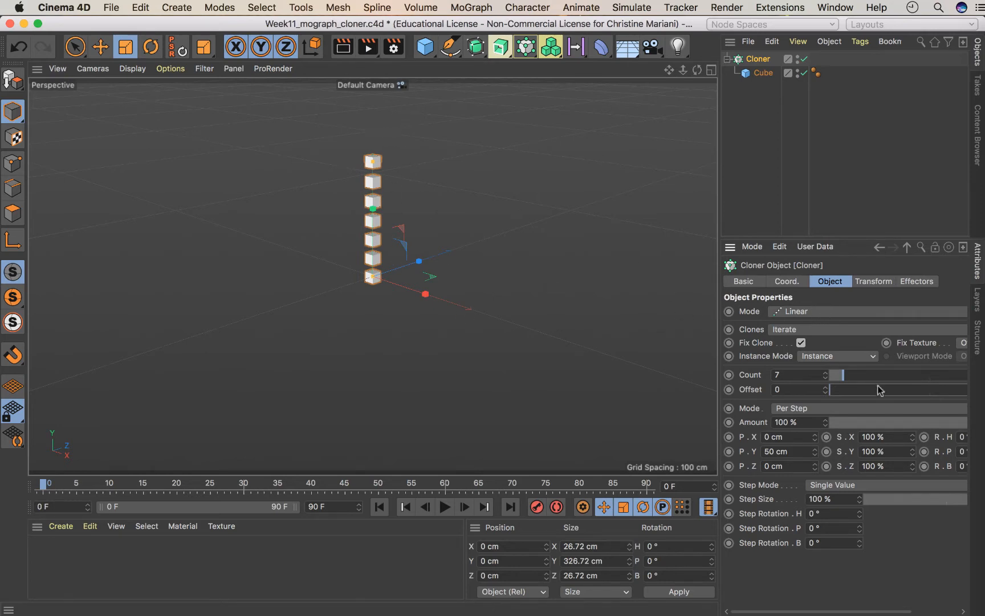
Step: Switch the Cloner to Radial mode with a count of 18, a radius of 139 cm and the XY plane
left_click(821, 311)
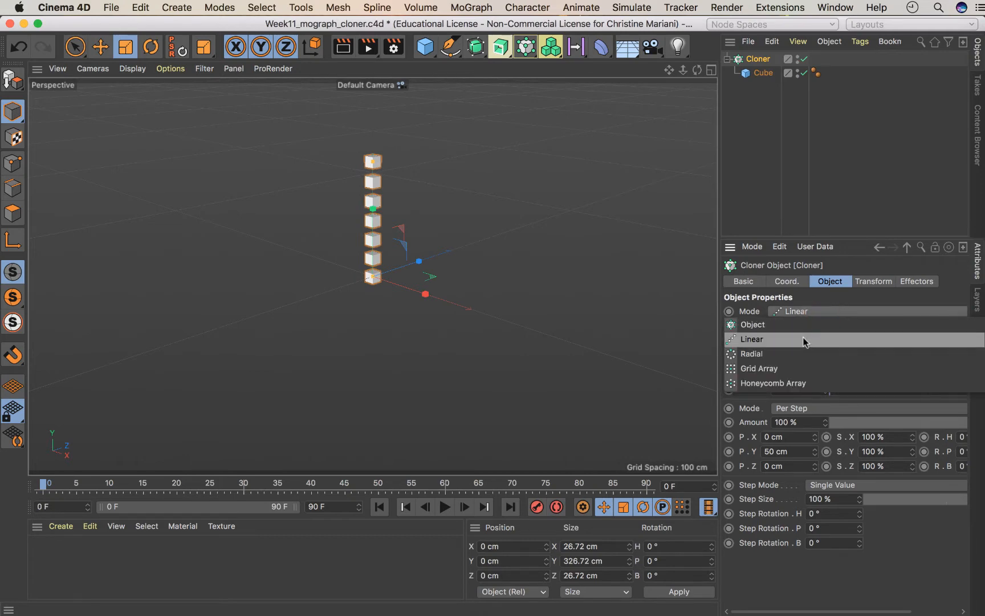
left_click(800, 353)
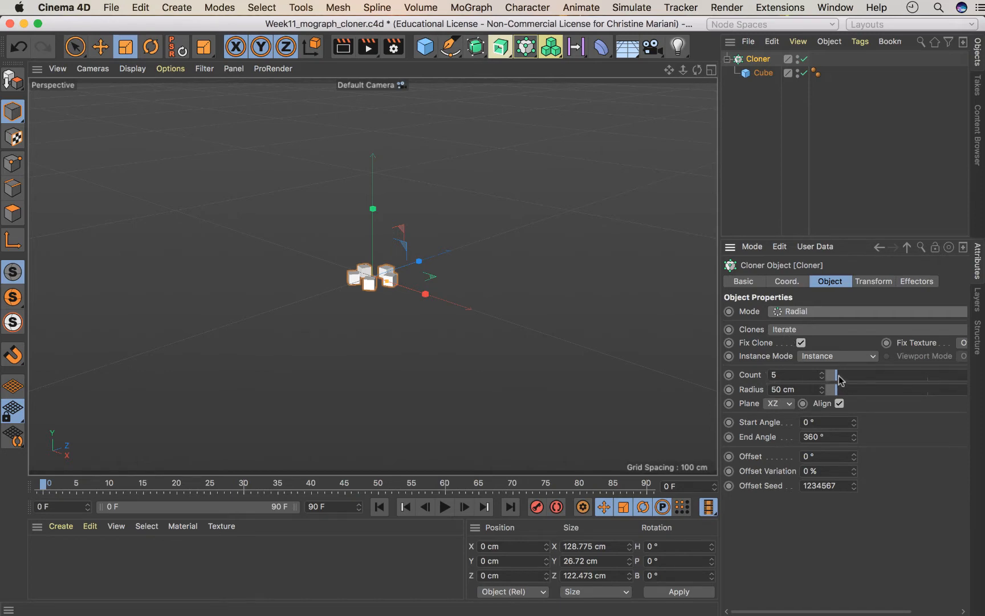
mouse_move(837, 376)
left_mouse_down()
mouse_move(903, 396)
mouse_move(837, 392)
mouse_move(862, 376)
mouse_move(842, 392)
mouse_move(887, 399)
mouse_move(857, 406)
left_mouse_up()
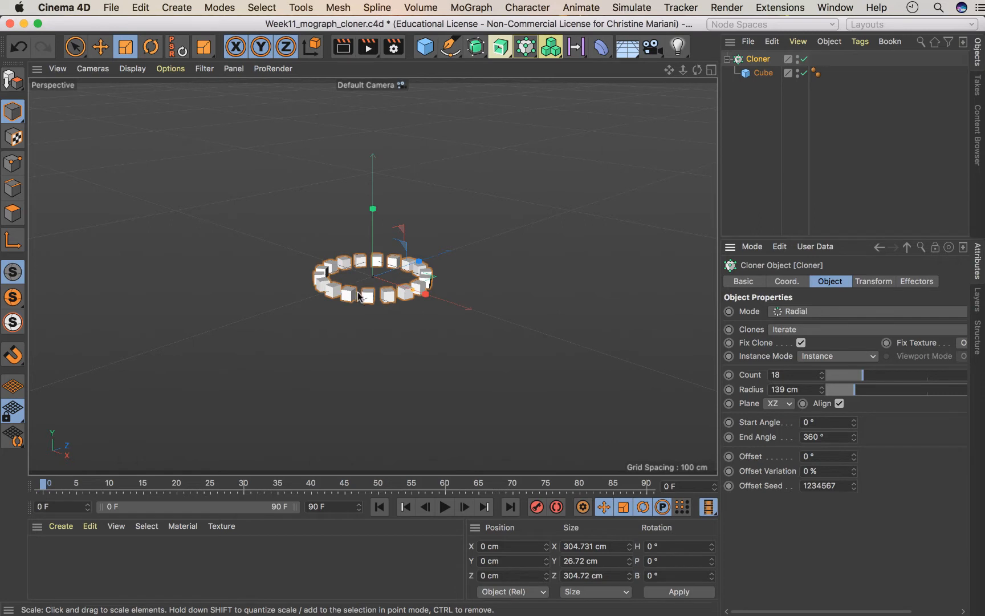
left_click(787, 403)
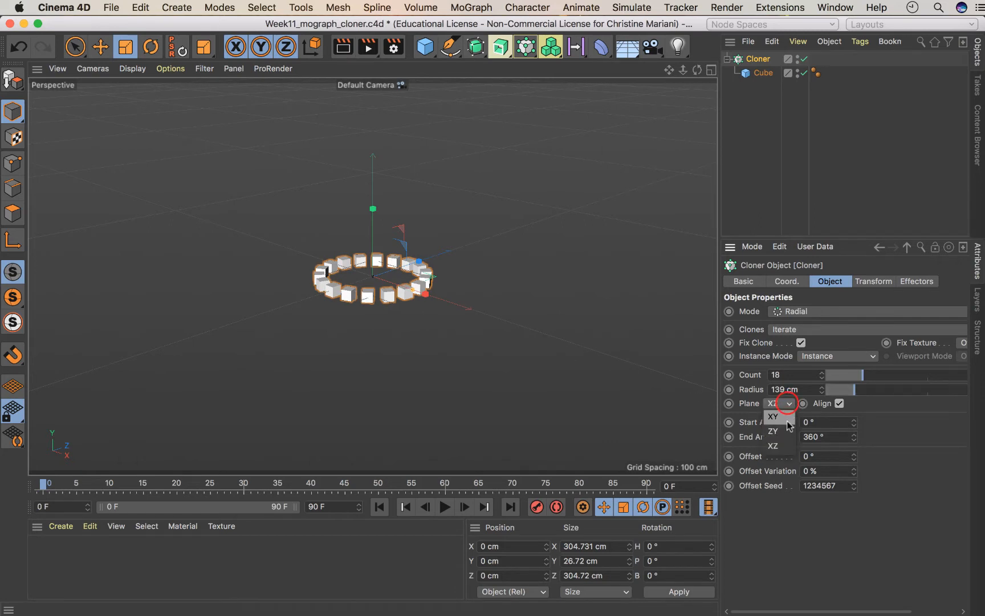
left_click(785, 418)
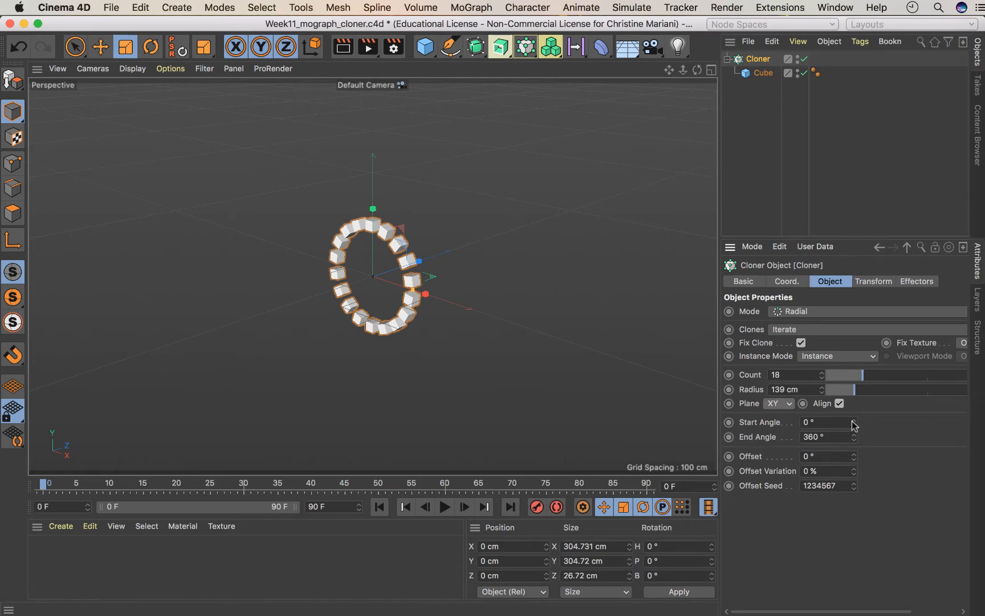
Step: Try start angles of 27° and 80° on the radial clones, undoing each change
left_click_drag(853, 425, 854, 422)
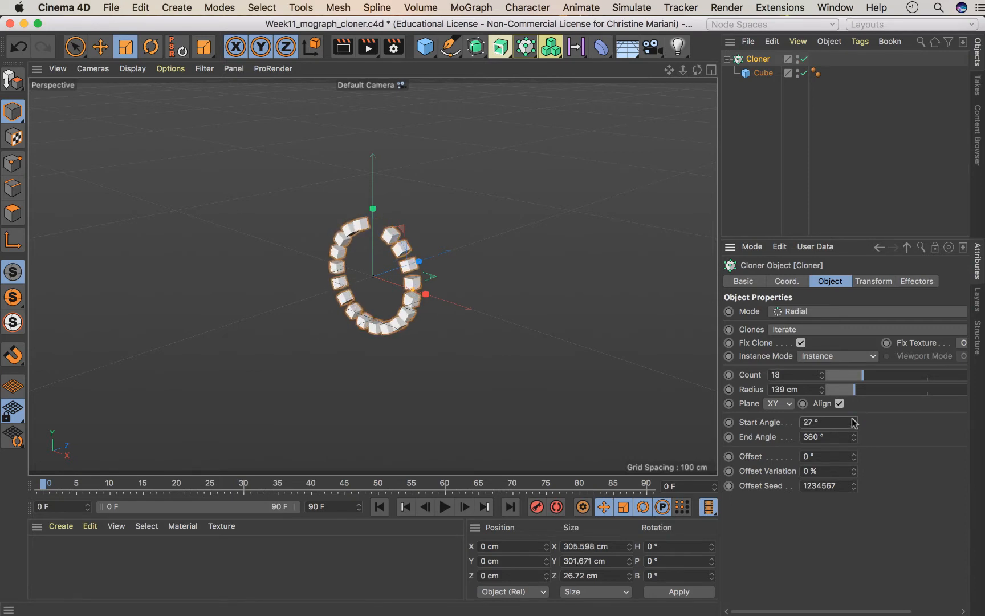
key("super+z")
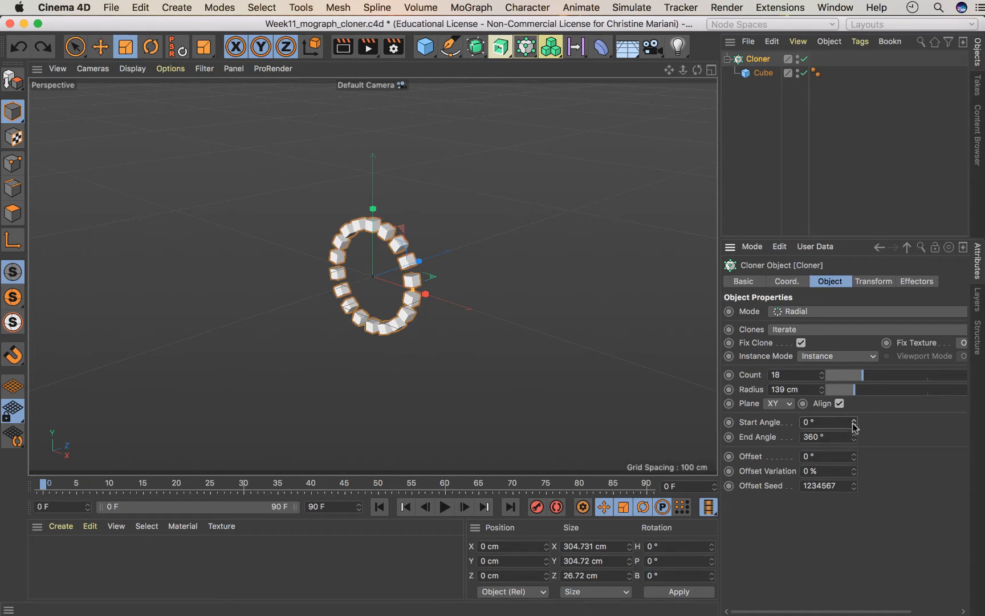
left_click_drag(853, 424, 854, 418)
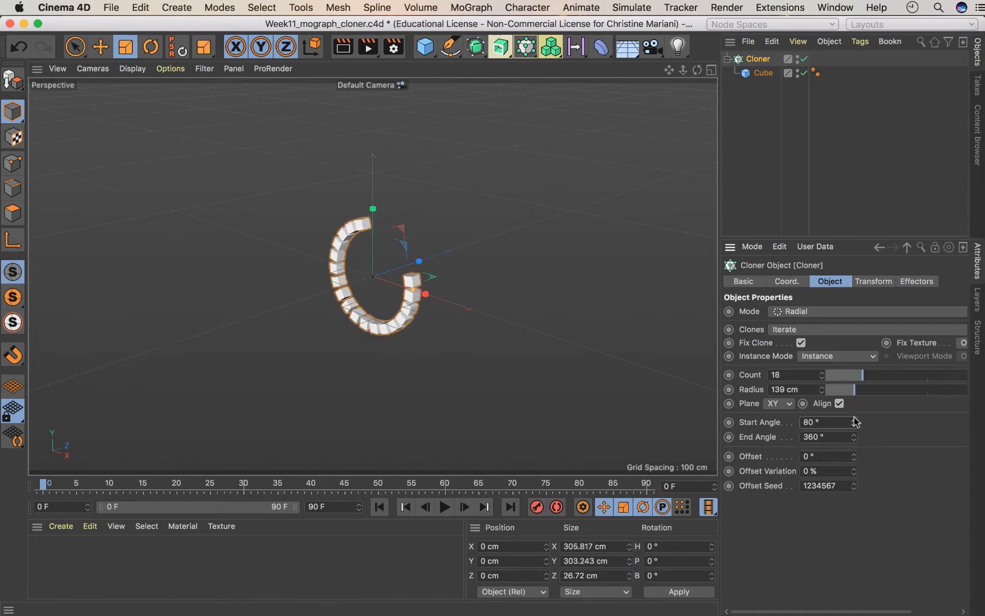
key("super+z")
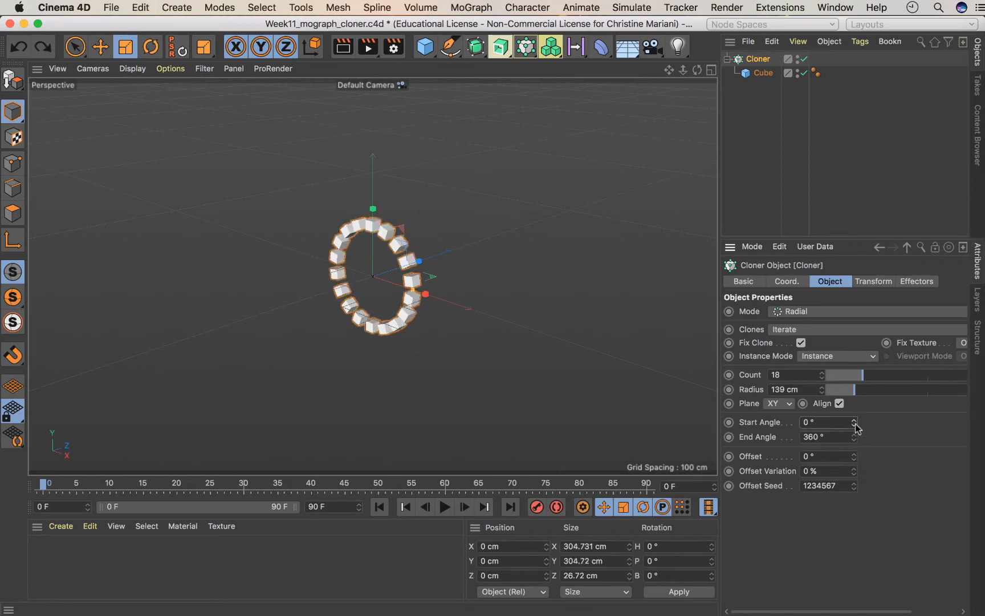
Step: Try an offset of 6° on the radial clones and undo it
left_click_drag(855, 459, 854, 456)
left_click_drag(854, 456, 854, 473)
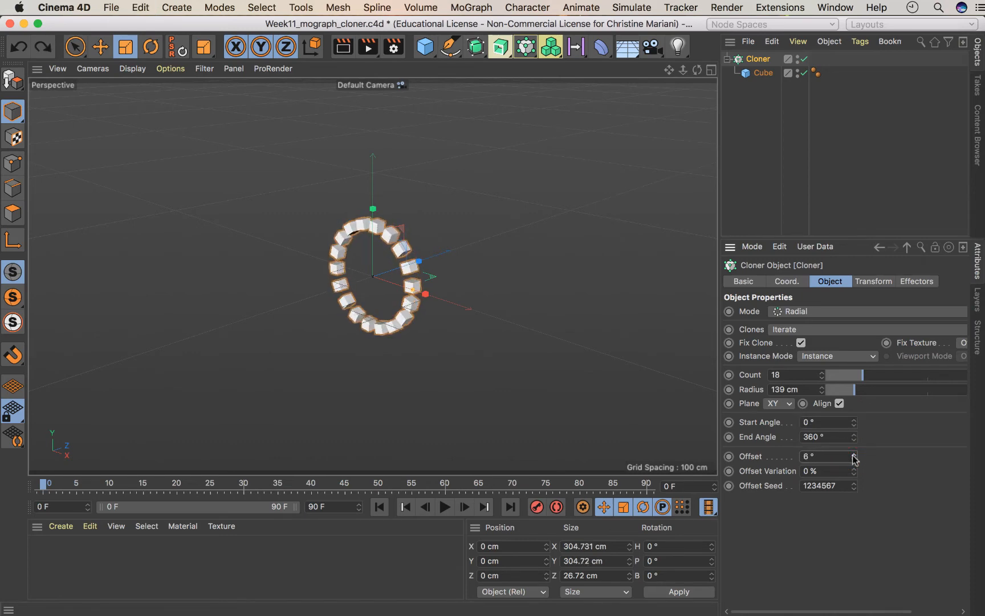
key("super+z")
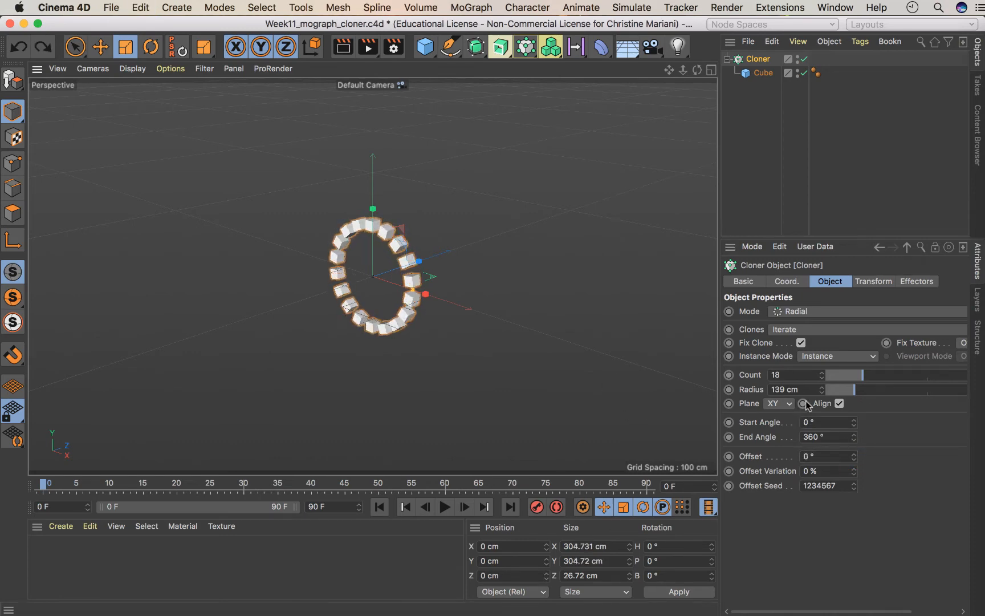
Step: Try a start angle of 162° on the radial clones and undo it
left_click_drag(853, 422, 853, 428)
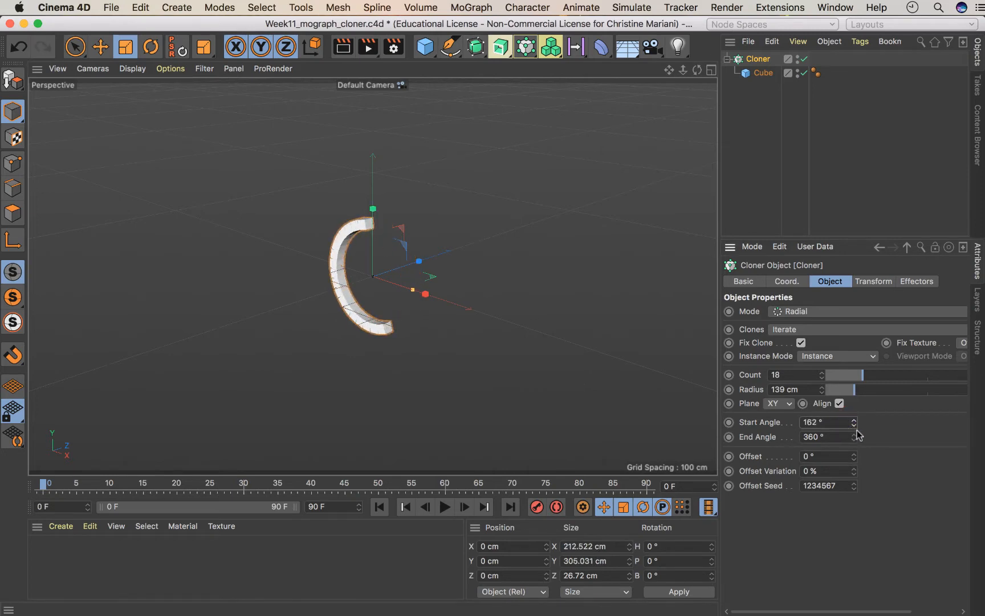
scroll(850, 426, "right", 1)
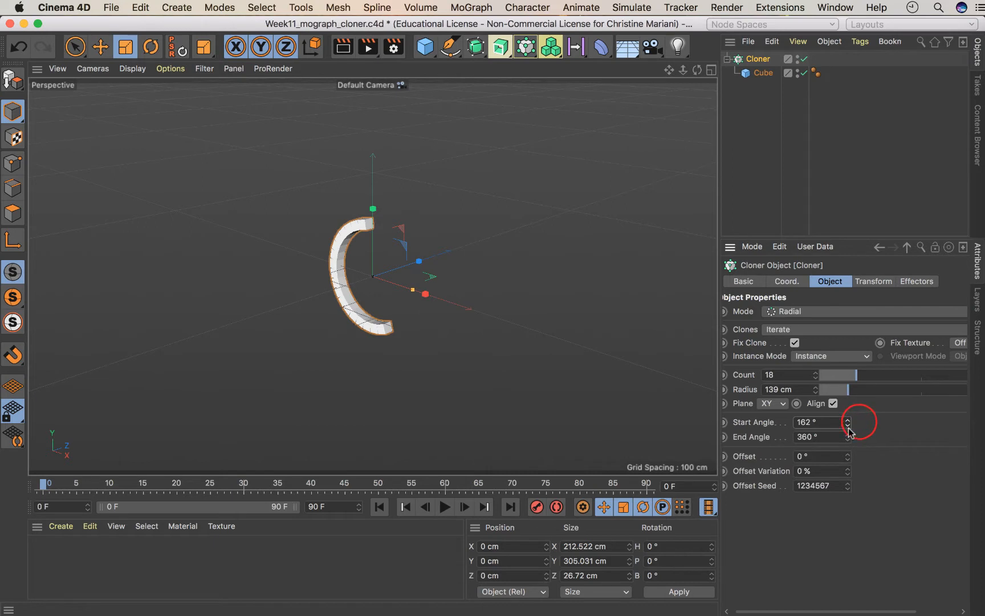
key("super+z")
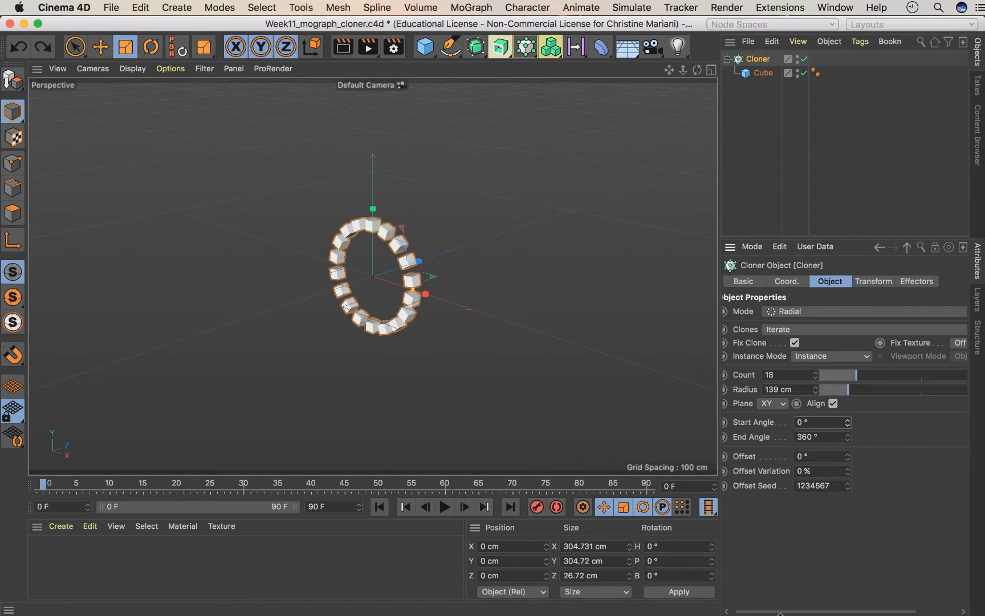
left_click_drag(780, 612, 765, 611)
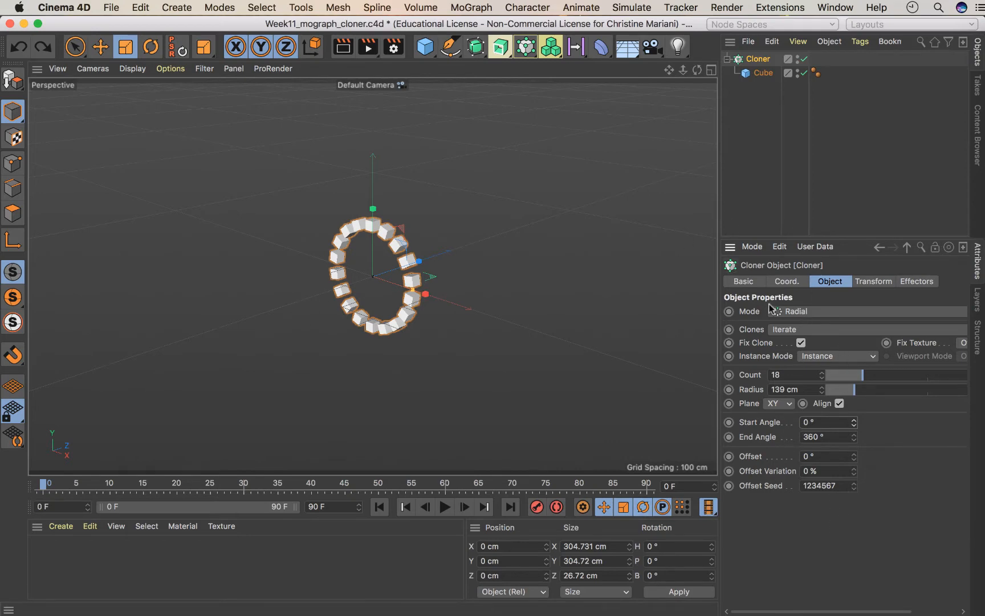
Step: Switch the Cloner to Grid Array mode and set its X count to 8
left_click(792, 311)
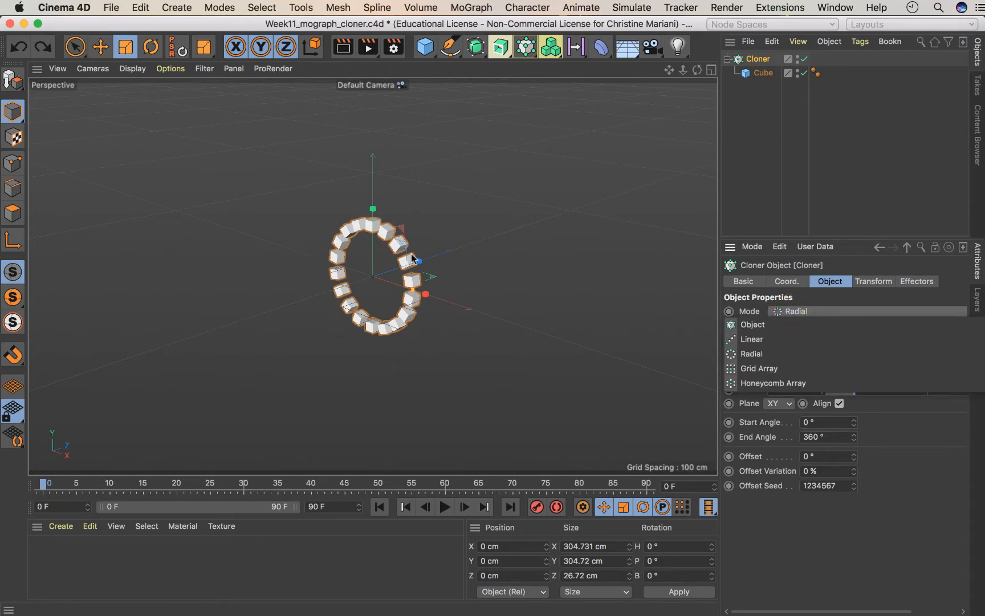
left_click(778, 368)
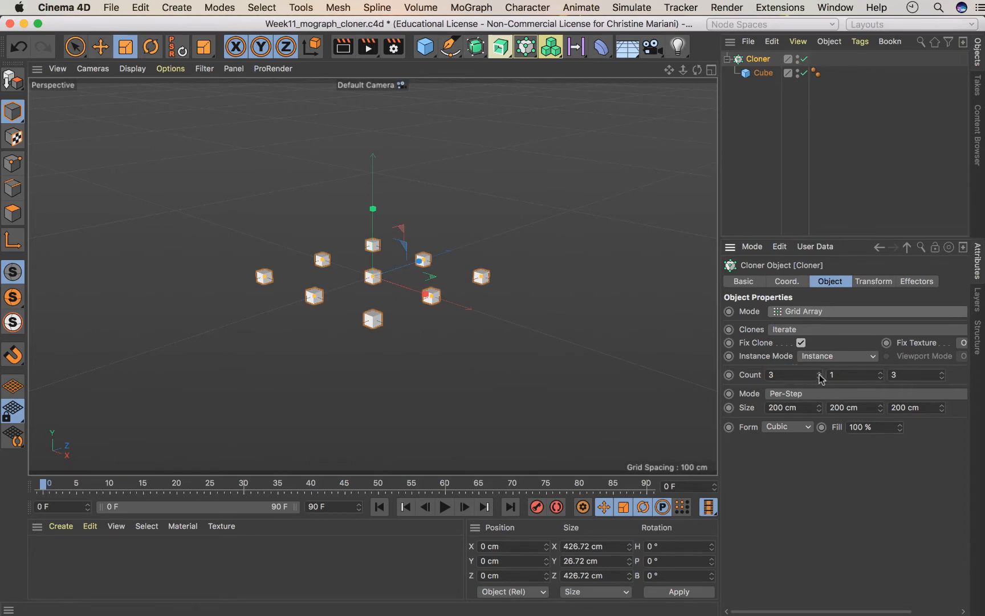
left_click_drag(819, 378, 819, 375)
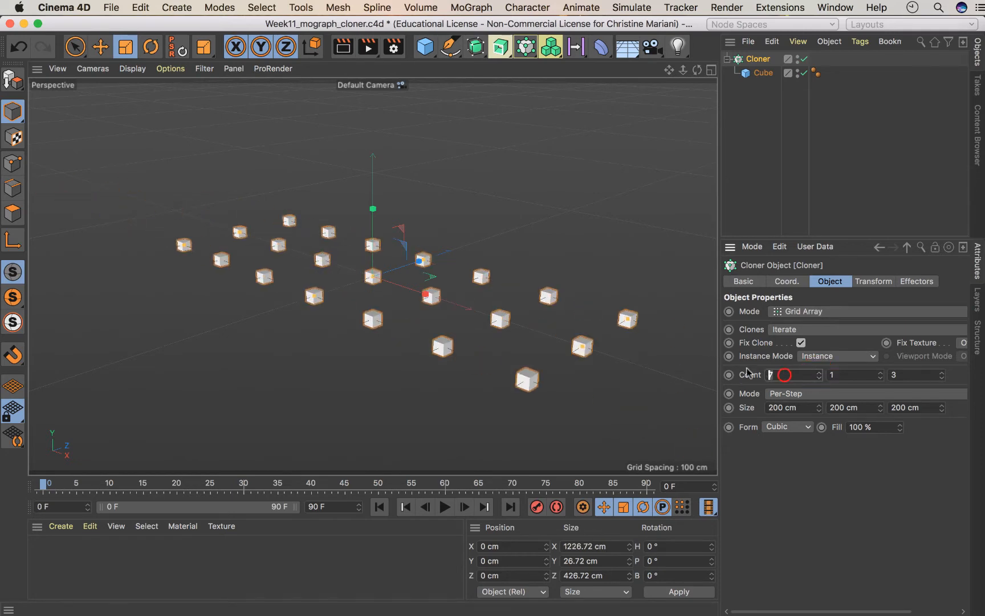
left_click(784, 376)
left_click(784, 375)
type("8")
key("Return")
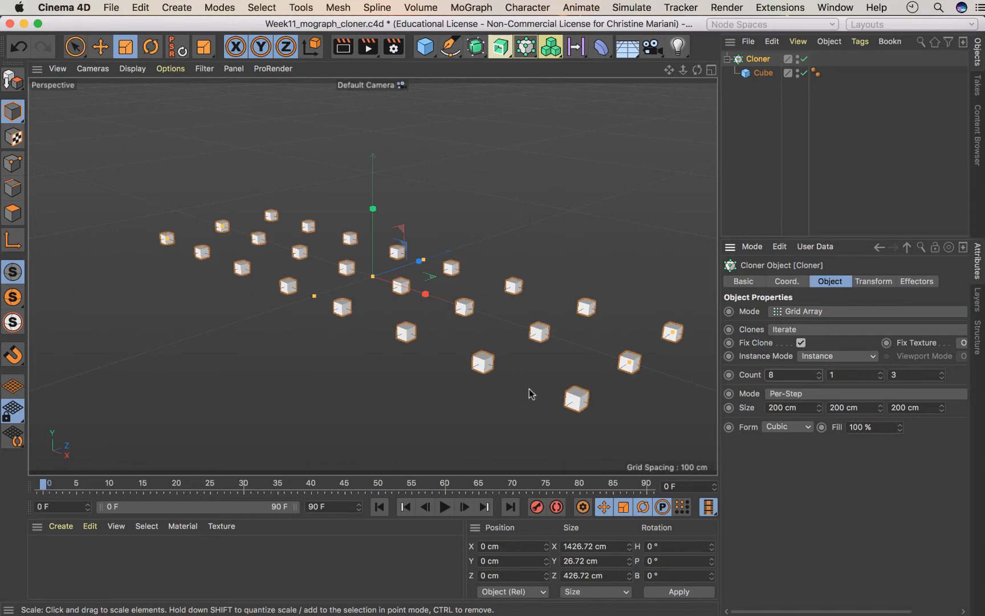
Step: Set the grid array's count to 2 in Y and 7 in Z
left_click_drag(880, 375, 880, 372)
mouse_move(941, 374)
left_mouse_down()
mouse_move(942, 365)
mouse_move(943, 378)
left_mouse_up()
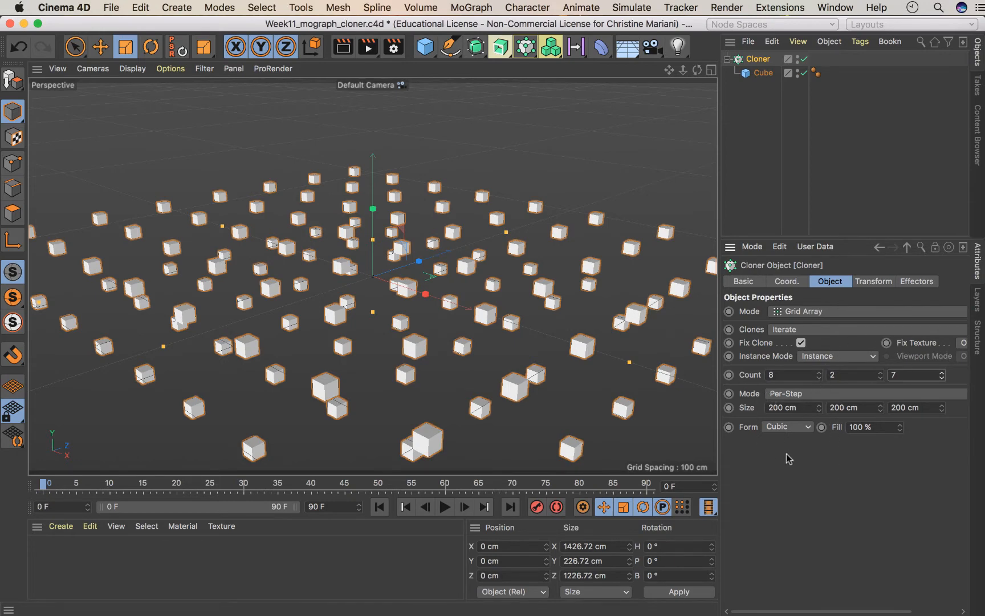
Step: Switch the Cloner to Honeycomb Array mode and view the cloned cubes from a more frontal angle
left_click(816, 310)
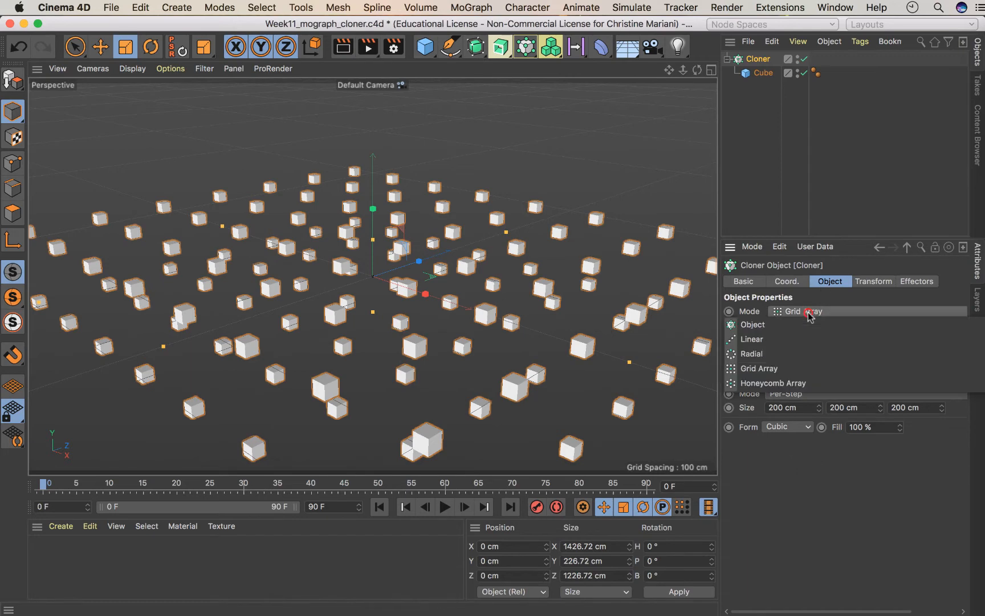
left_click(791, 383)
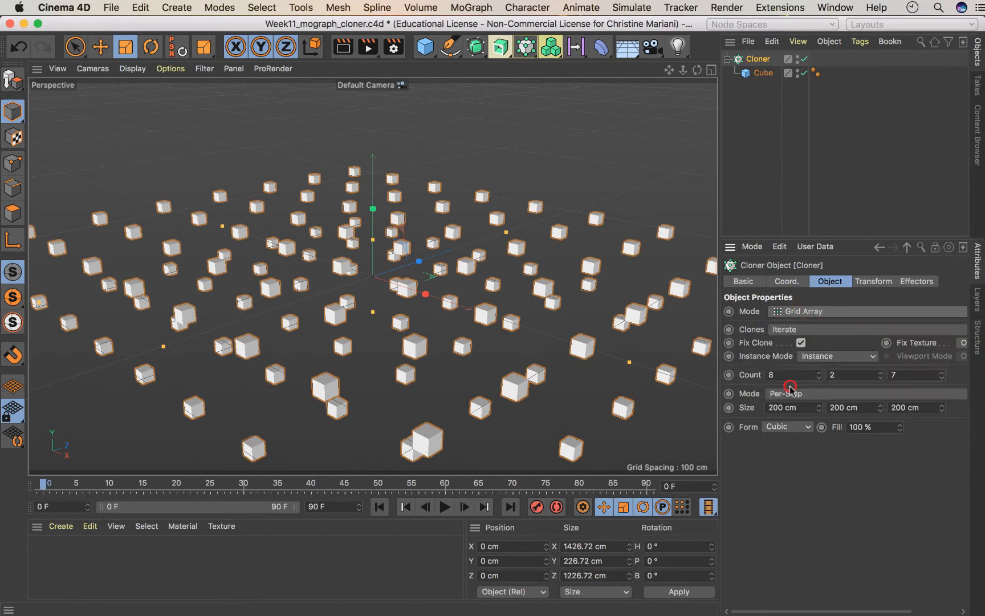
left_click_drag(680, 76, 637, 78)
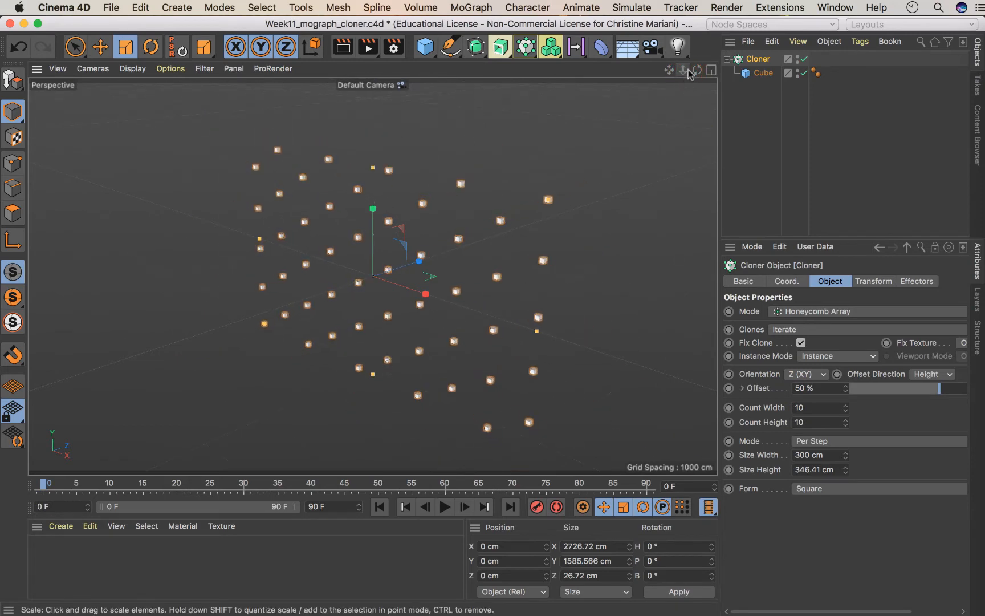
left_click_drag(696, 70, 710, 71)
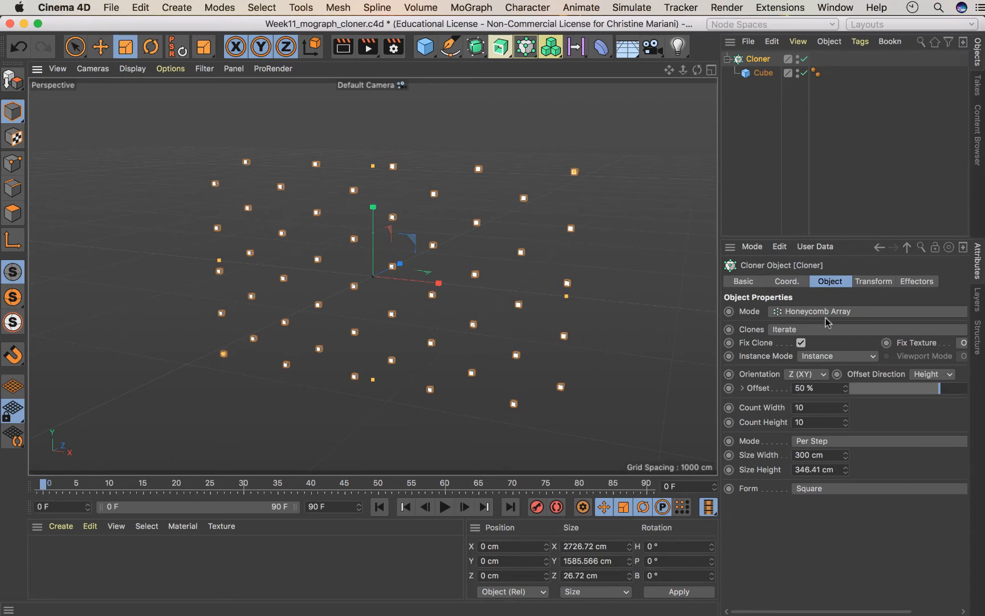
Step: Switch the Cloner to Grid Array for comparison and return it to Honeycomb Array
left_click(802, 314)
left_click(792, 364)
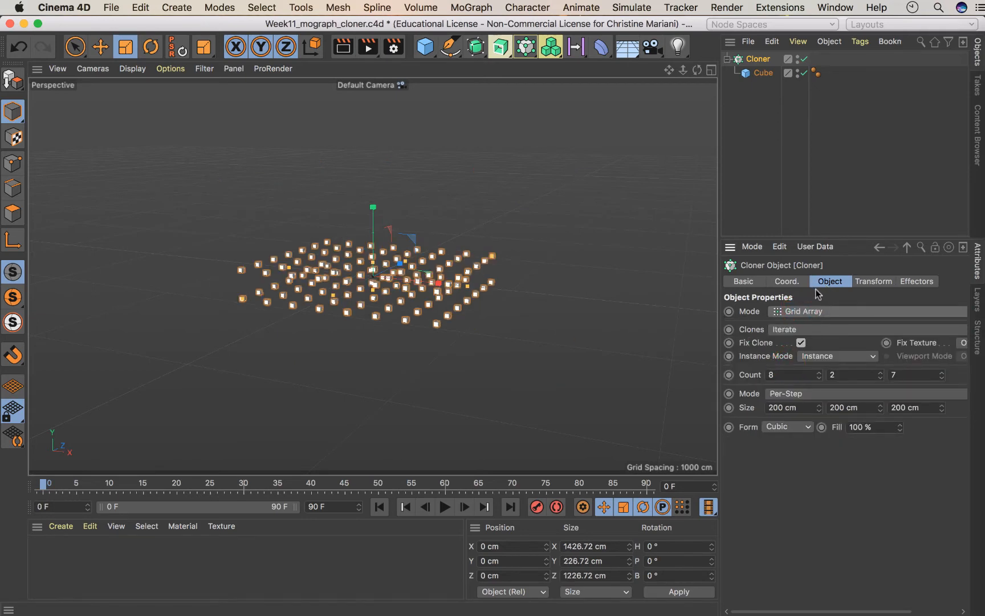
left_click(807, 311)
left_click(802, 379)
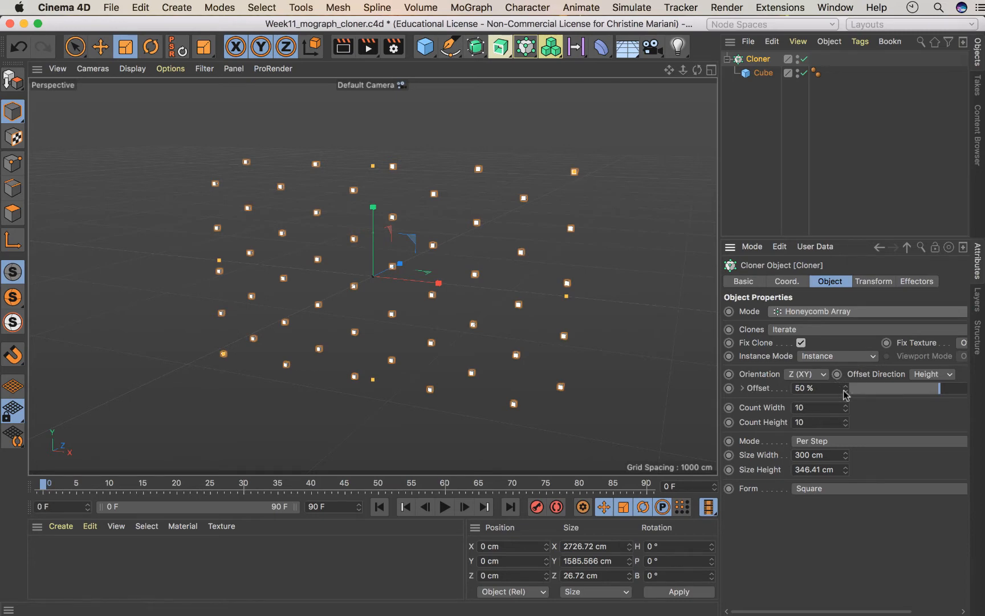
Step: Set the honeycomb array's offset to 78 % and expand its variation settings
mouse_move(934, 387)
left_mouse_down()
mouse_move(946, 389)
mouse_move(800, 407)
mouse_move(984, 406)
left_mouse_up()
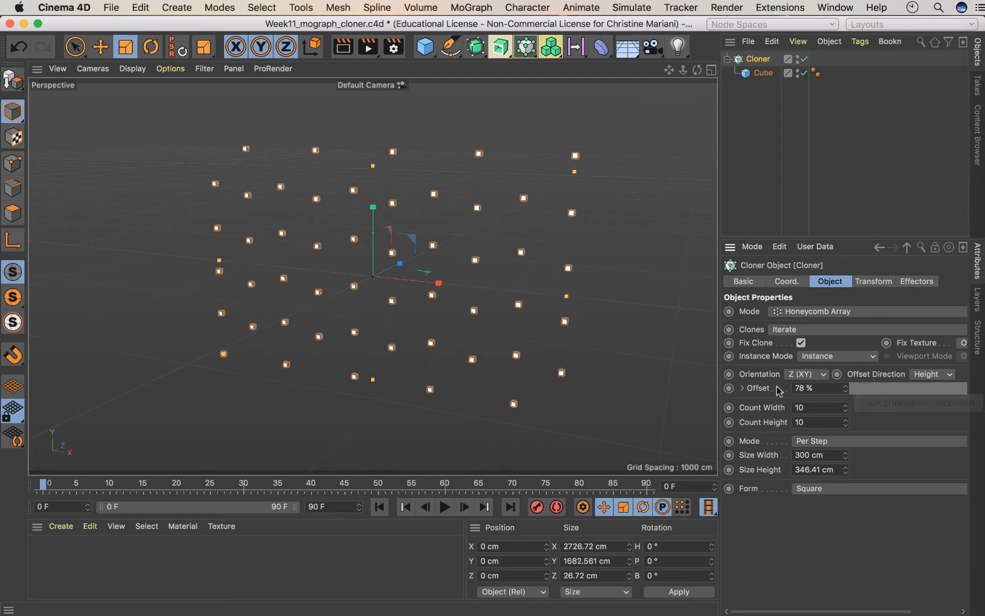
left_click(742, 388)
double_click(741, 387)
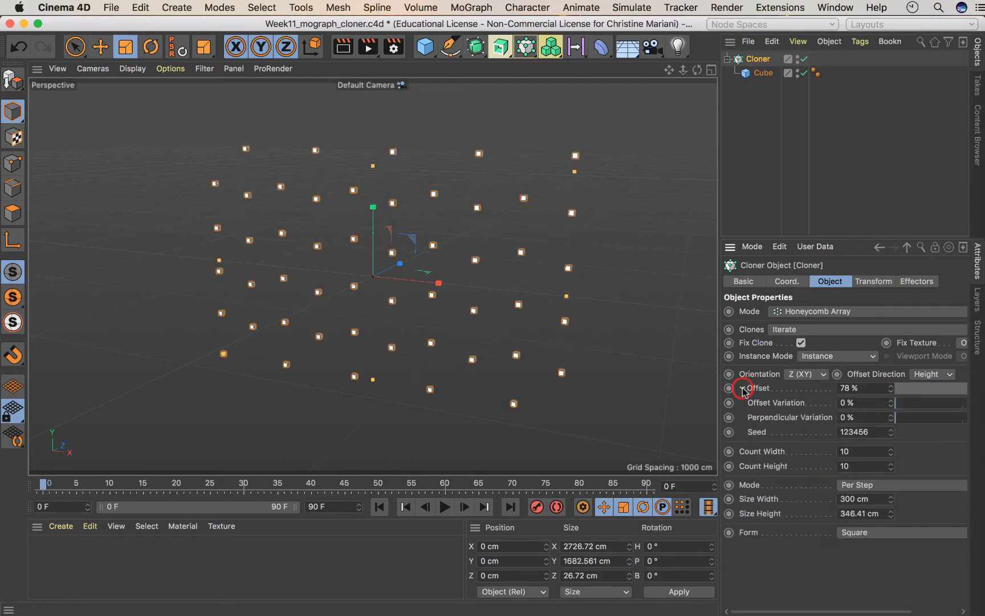
left_click_drag(928, 406, 785, 399)
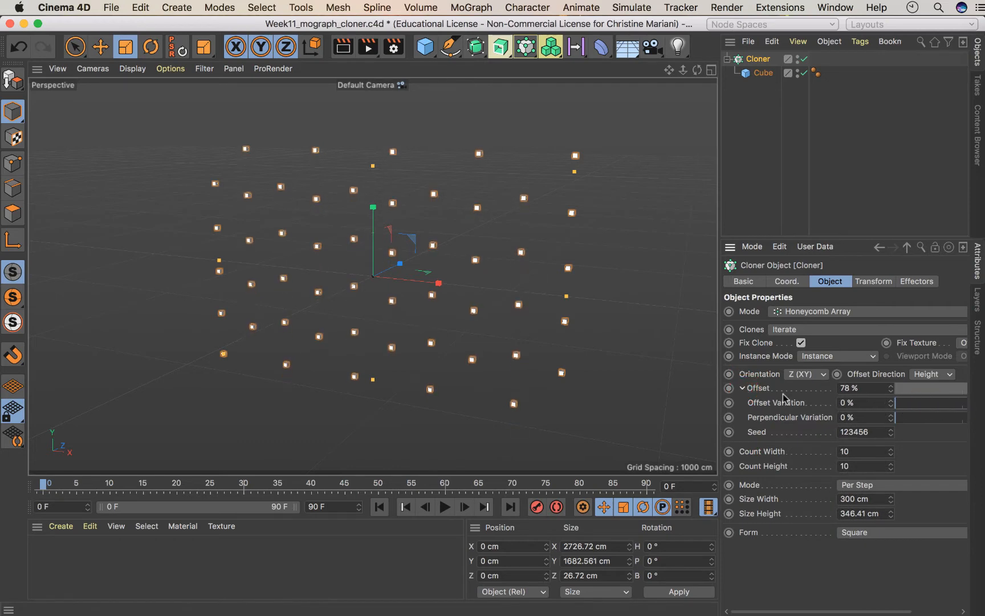
left_click(743, 389)
left_click(743, 389)
Step: Try an offset variation of 77 % on the honeycomb clones and reset it to 0 %
left_click(899, 405)
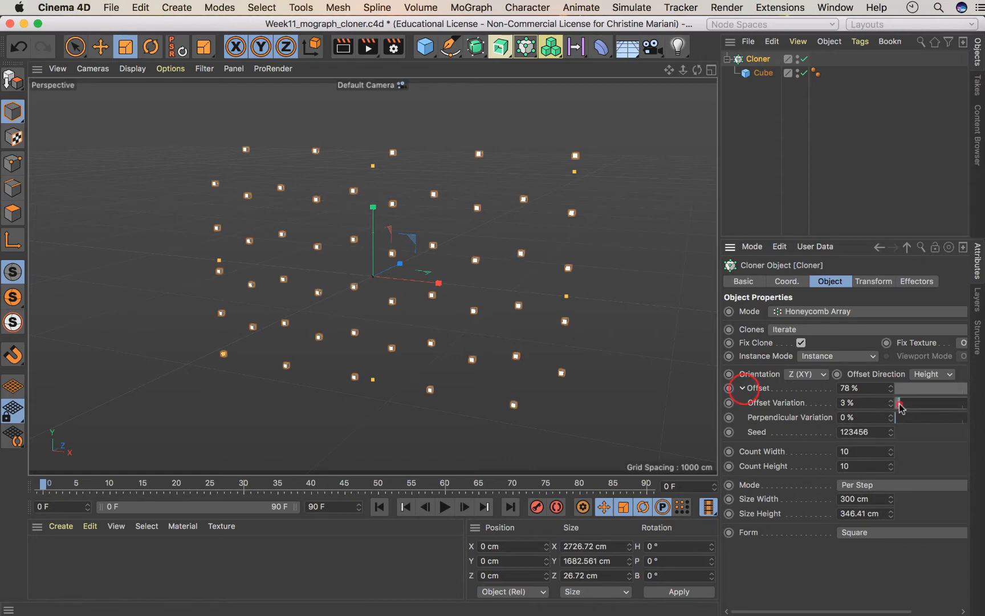
left_click_drag(900, 406, 984, 411)
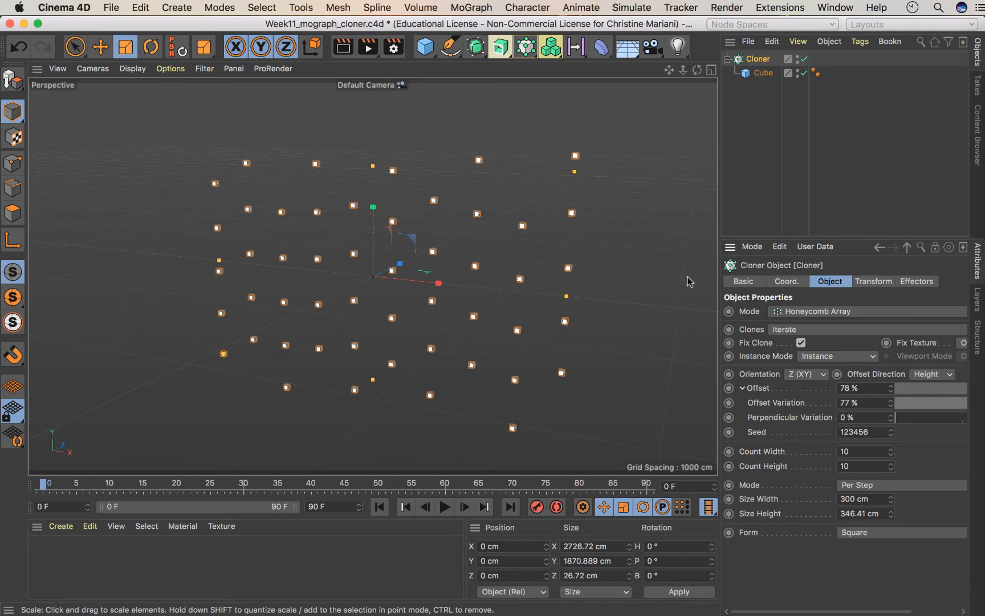
mouse_move(903, 403)
left_mouse_down()
mouse_move(925, 404)
mouse_move(884, 407)
mouse_move(974, 407)
mouse_move(889, 406)
left_mouse_up()
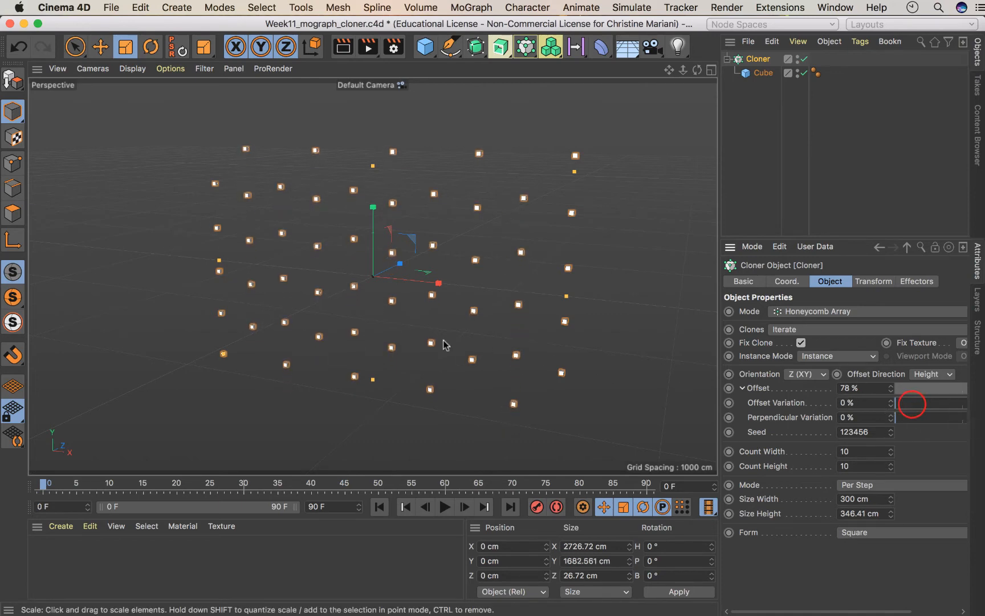
Step: Collapse the offset variation settings and set the honeycomb count to 12 in width and 9 in height
left_click(743, 387)
left_click_drag(845, 409, 844, 425)
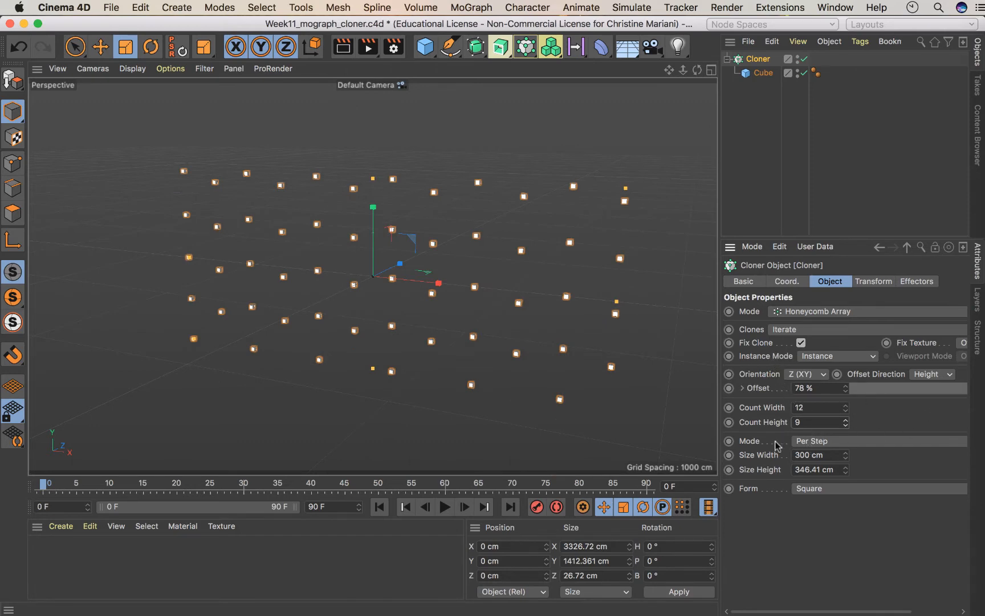
Step: Change the honeycomb array's form to Circle
left_click(823, 490)
left_click(804, 514)
left_click(811, 490)
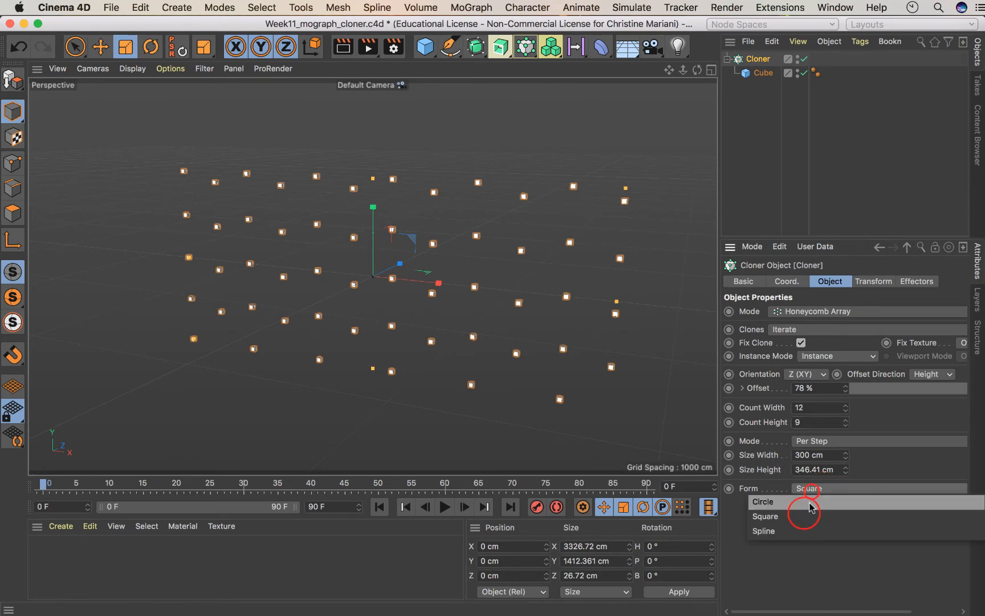
left_click(810, 502)
left_click(805, 489)
left_click(804, 503)
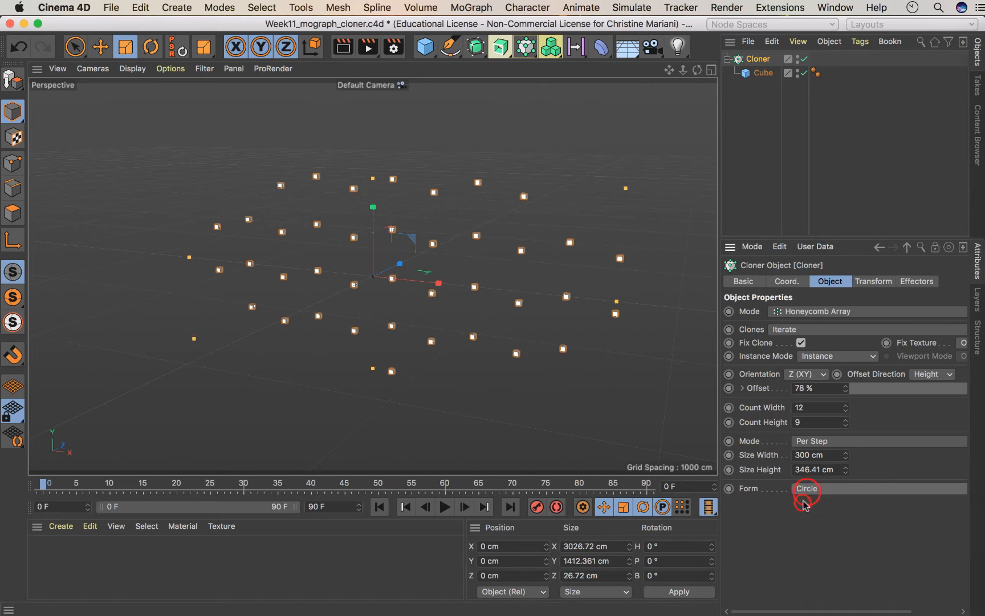
Step: Switch the Cloner to Object mode
left_click(811, 316)
left_click(804, 323)
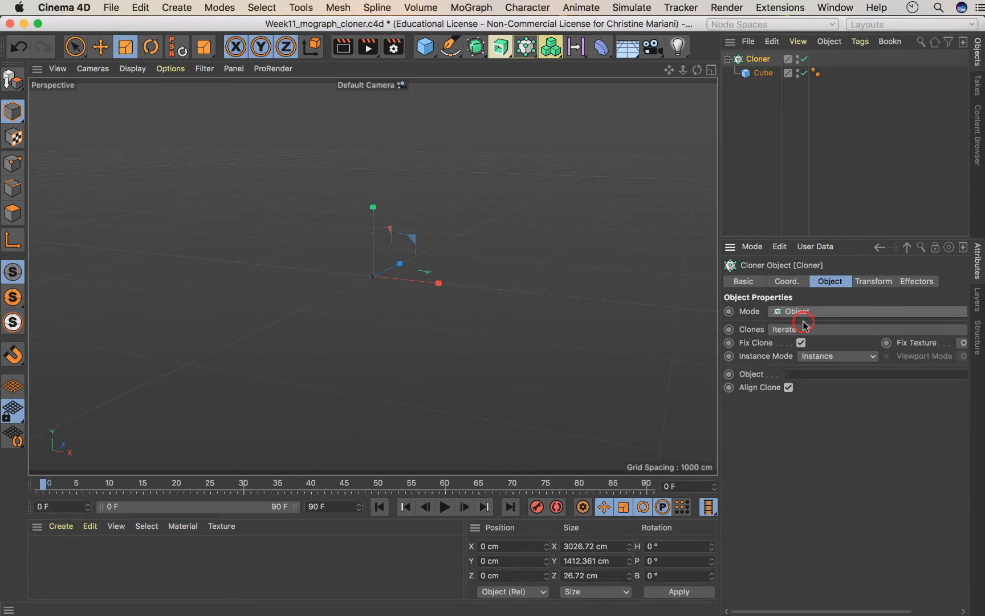
left_click(796, 315)
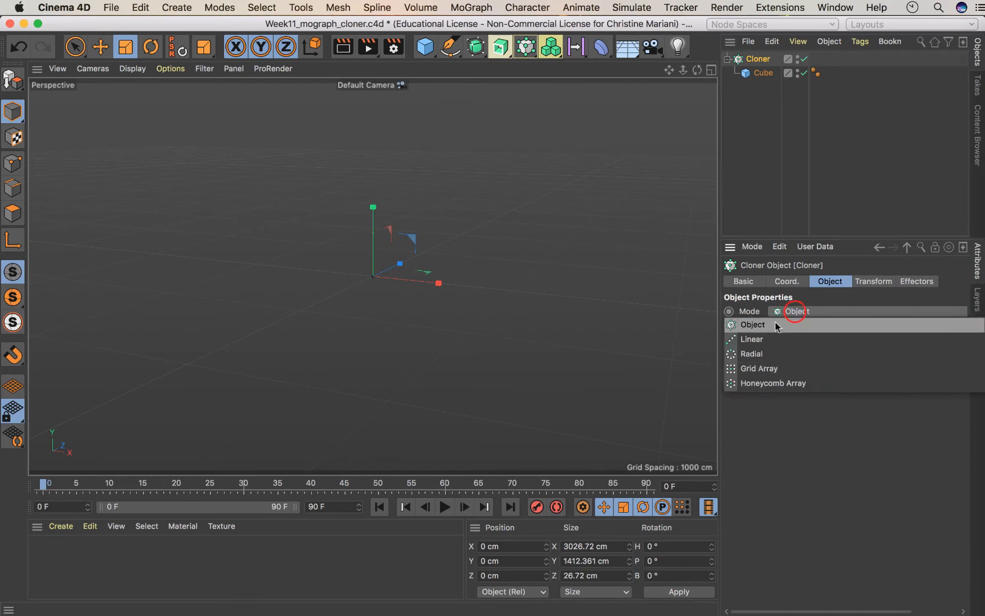
left_click(773, 323)
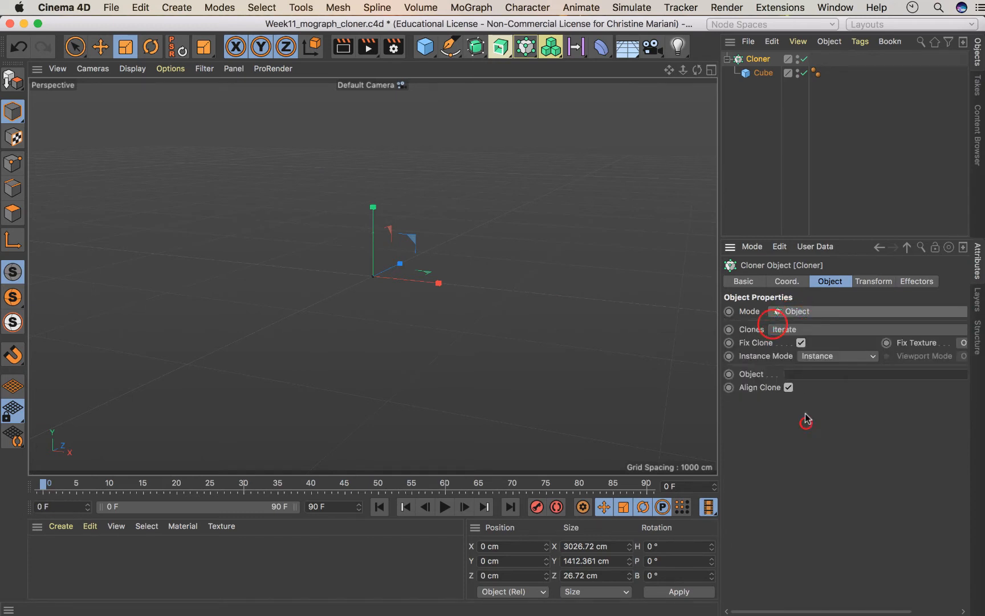
left_click(792, 313)
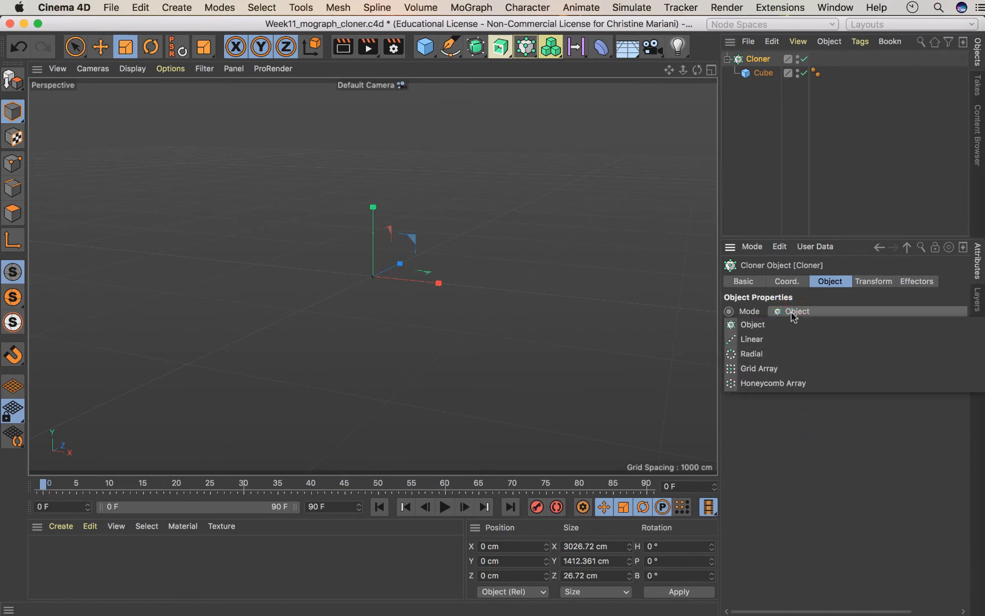
left_click(752, 326)
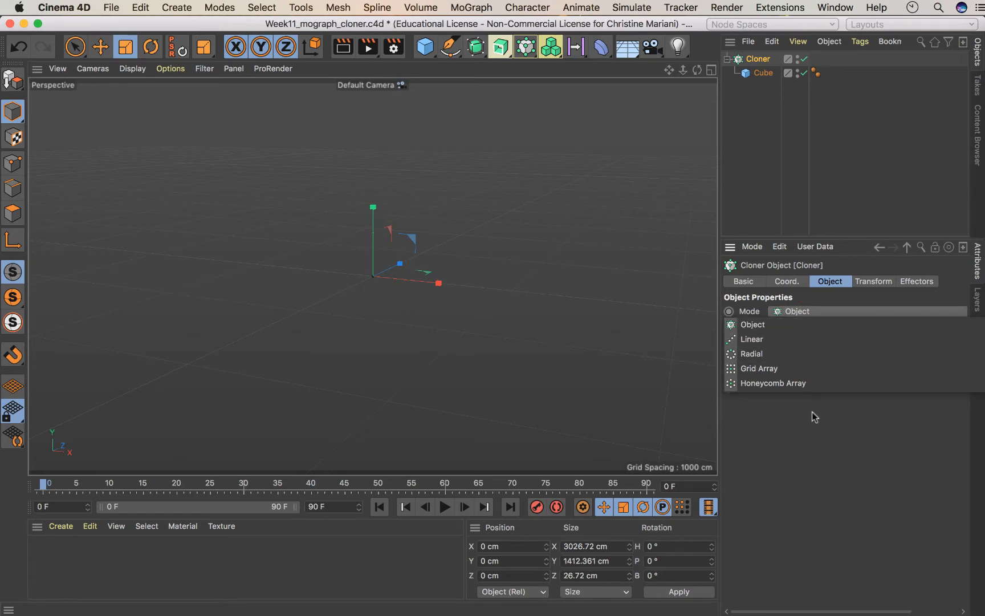
left_click(784, 314)
left_click(784, 312)
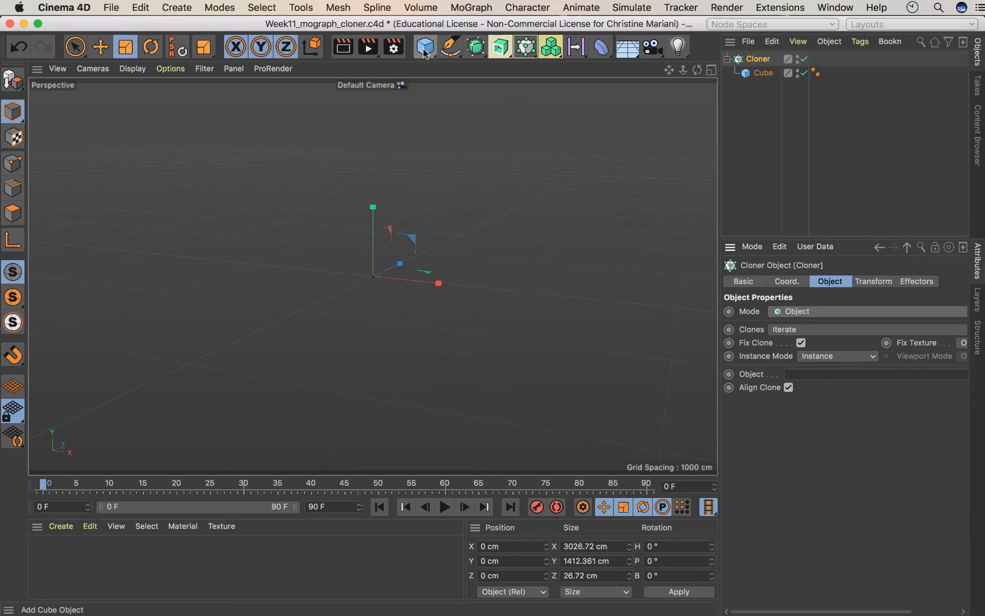
Step: Add a sphere scaled uniformly to about 998 cm across and display the viewport shading with mesh lines
left_click_drag(425, 54, 682, 100)
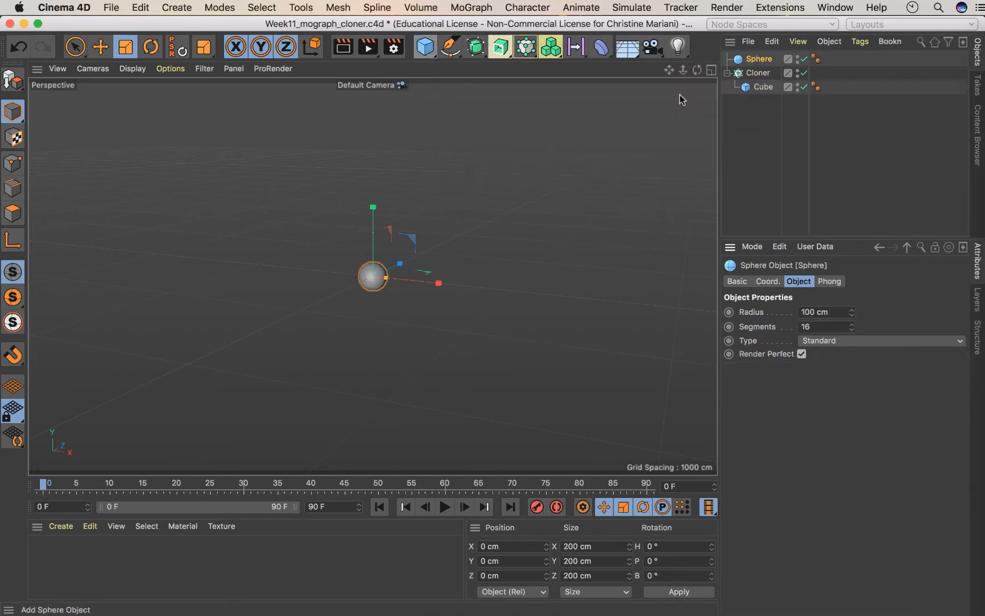
key("t")
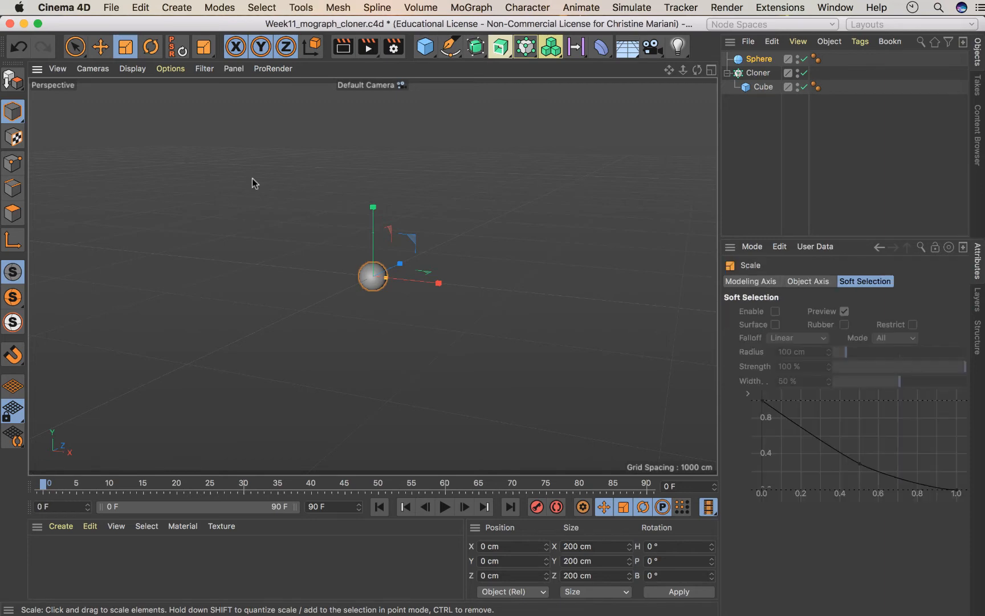
left_click_drag(328, 285, 541, 293)
left_click(128, 67)
left_click(154, 108)
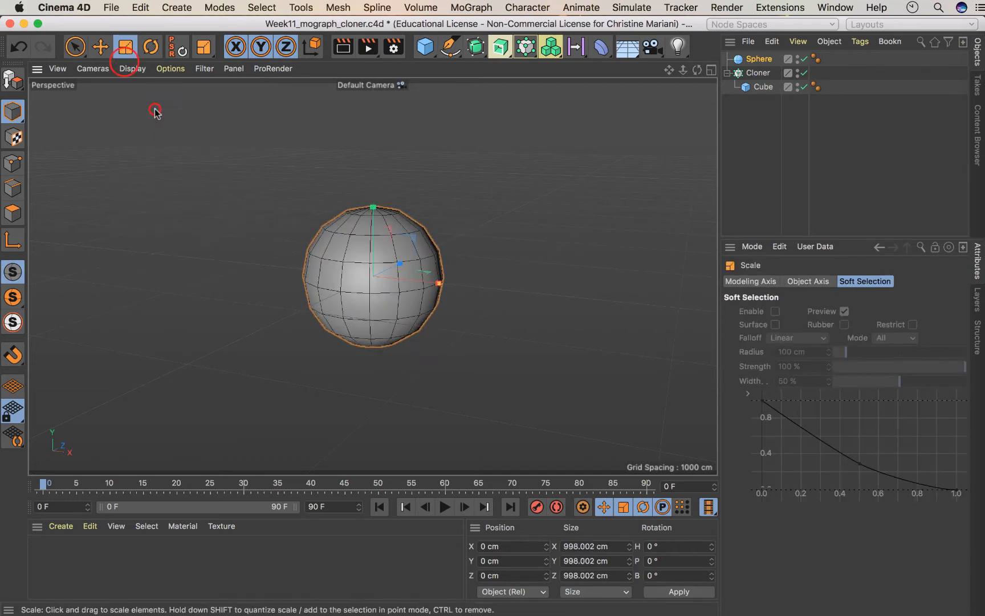
Step: Assign the Sphere as the Cloner's target object
left_click(758, 73)
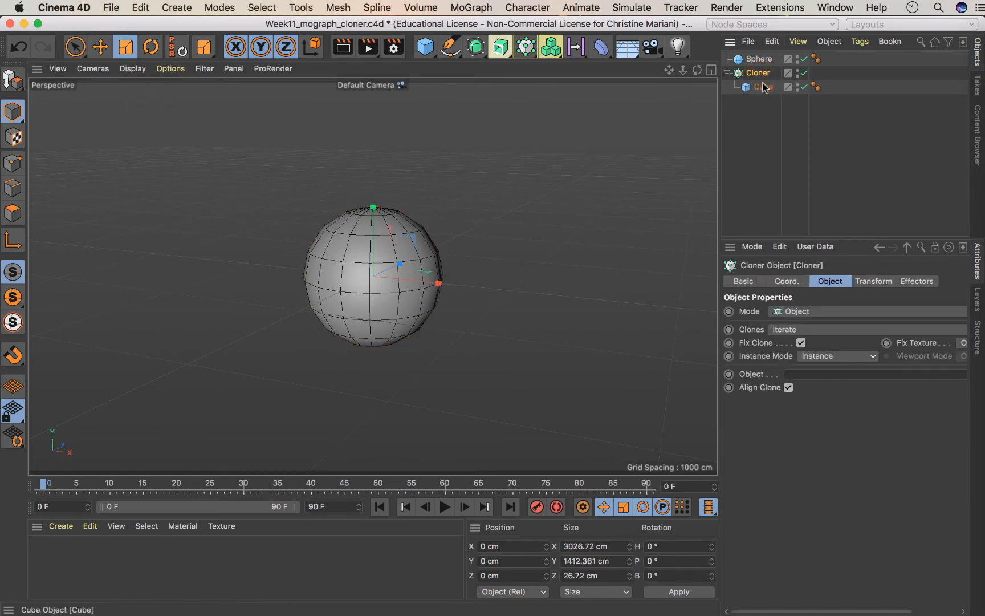
left_click(763, 85)
left_click(760, 73)
left_click_drag(756, 61, 804, 376)
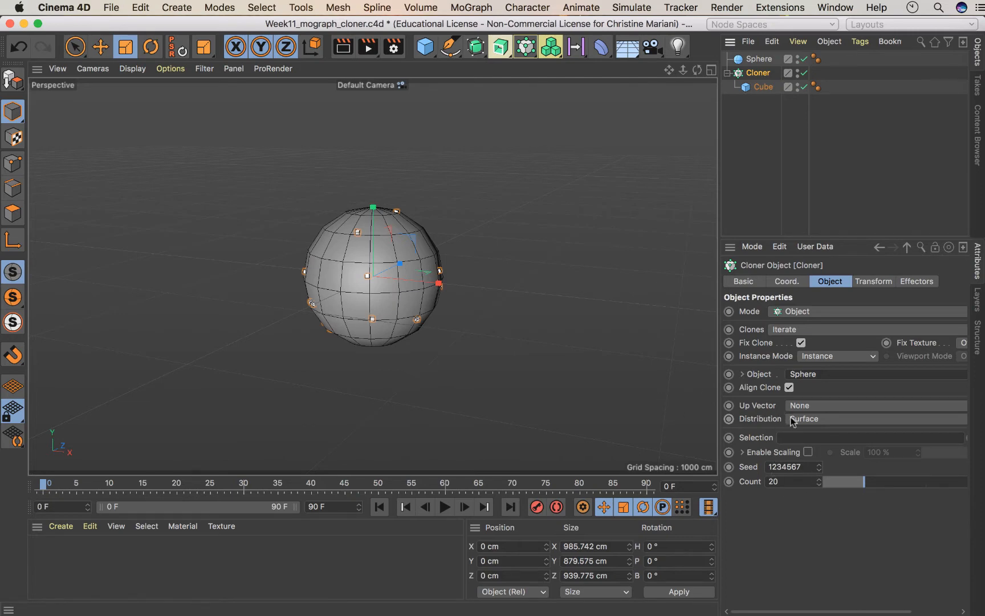
Step: Try the Vertex distribution for the cubes cloned onto the sphere
left_click(812, 419)
left_click(821, 525)
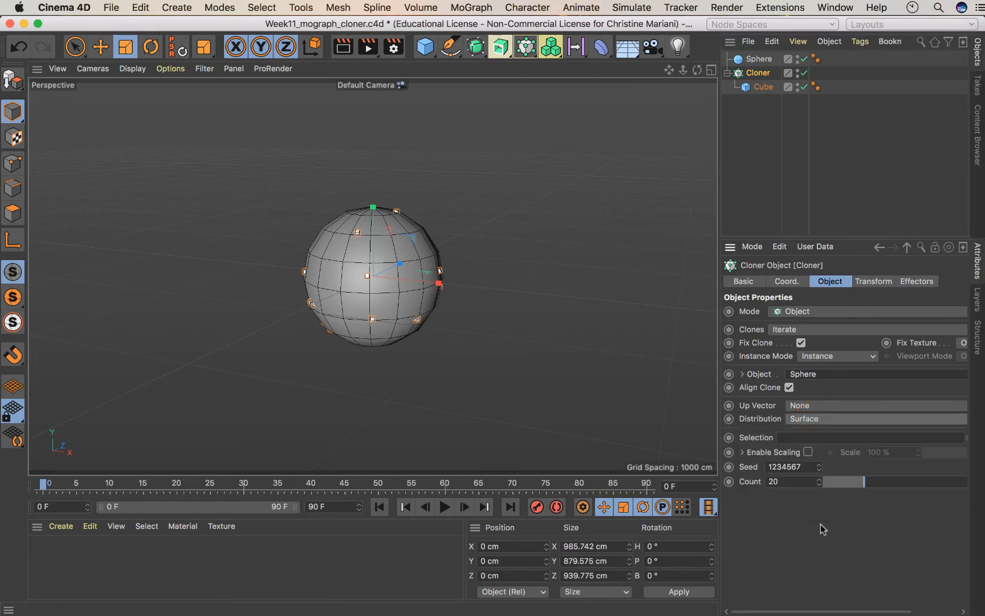
left_click_drag(697, 69, 697, 69)
left_click(805, 421)
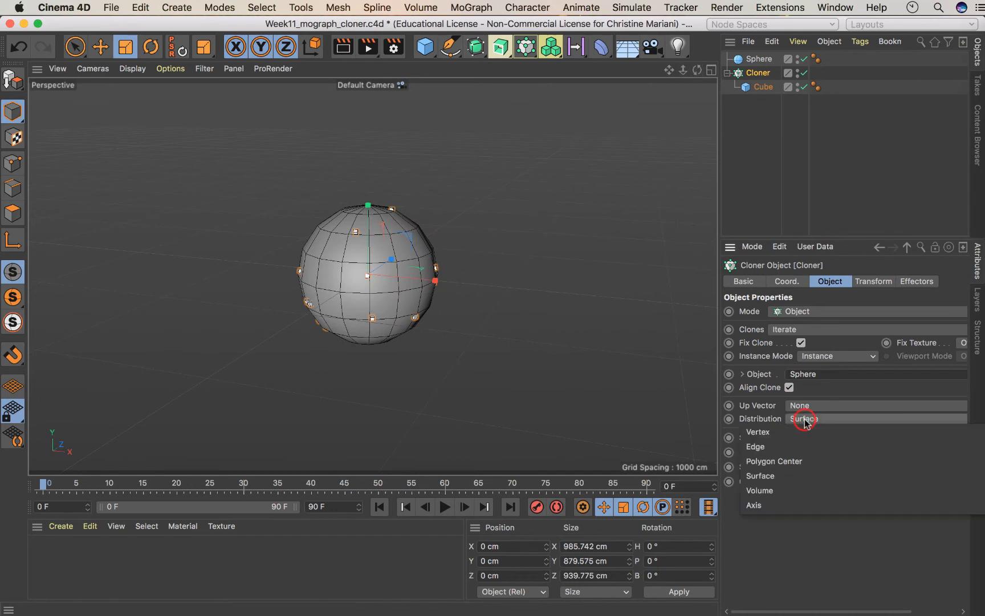
left_click(767, 434)
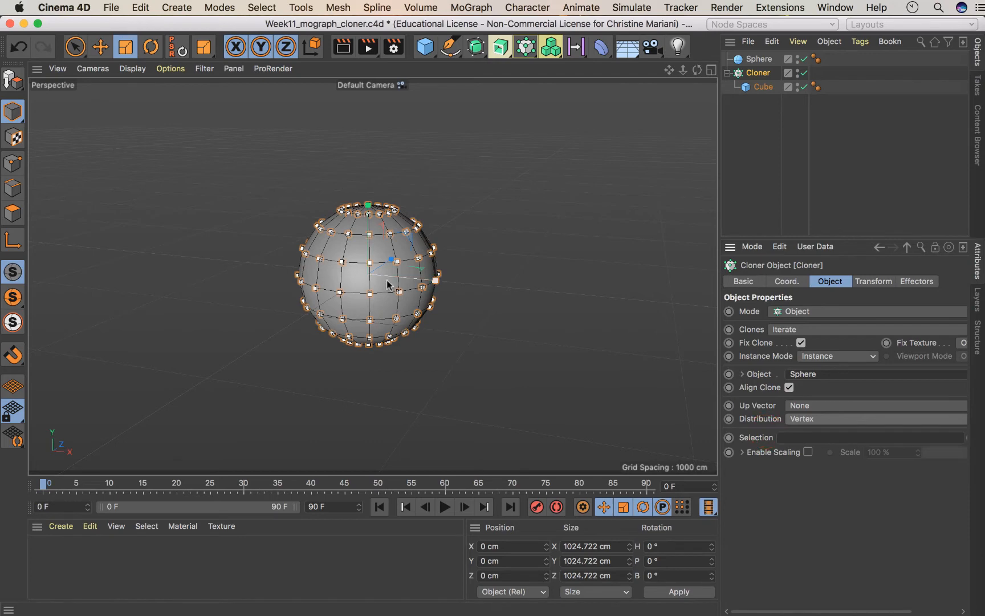
Step: Try the Edge and Polygon Center distributions for the cubes on the sphere
left_click(810, 420)
left_click(796, 447)
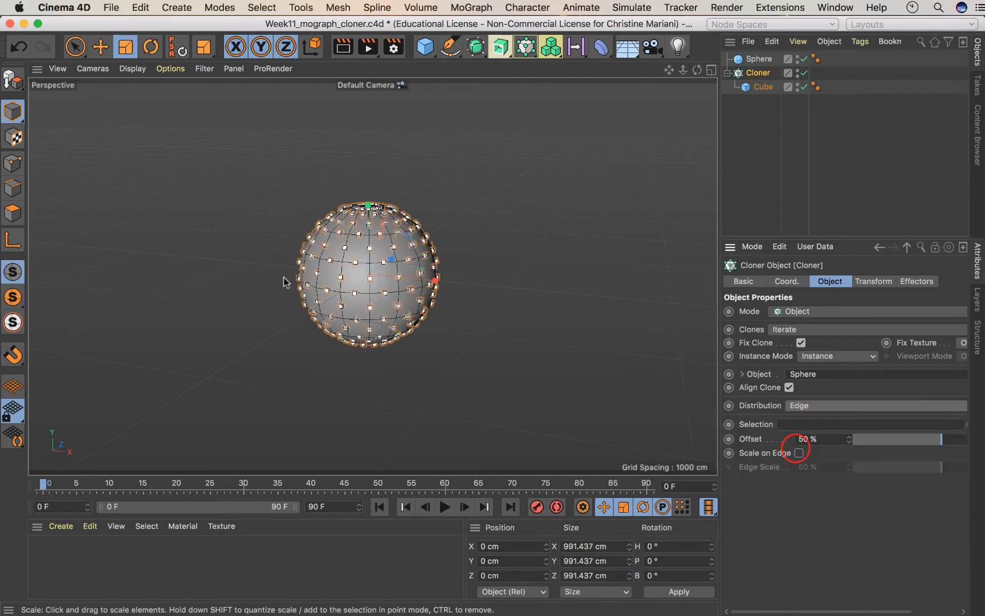
left_click(811, 406)
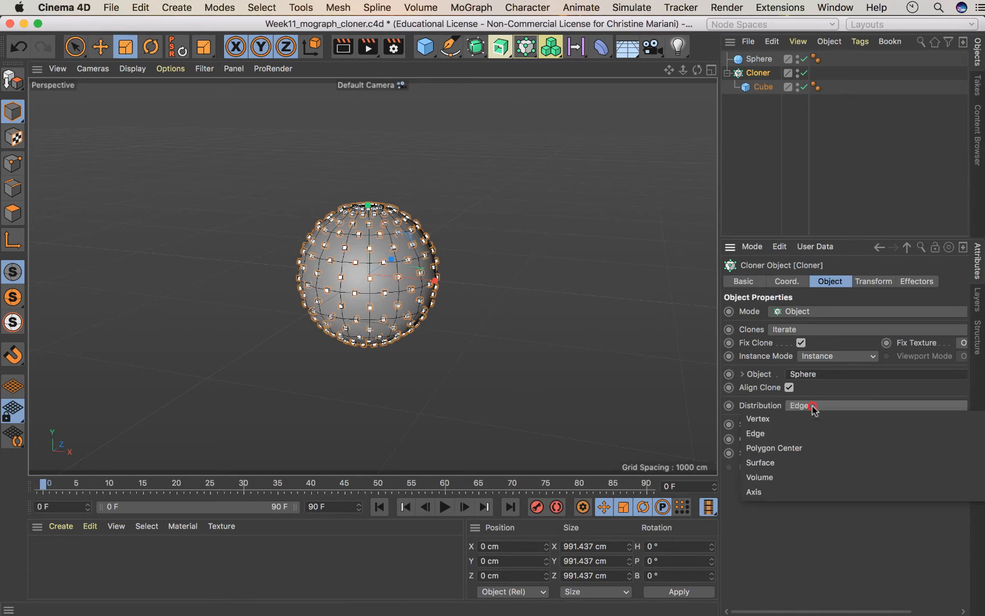
left_click(778, 447)
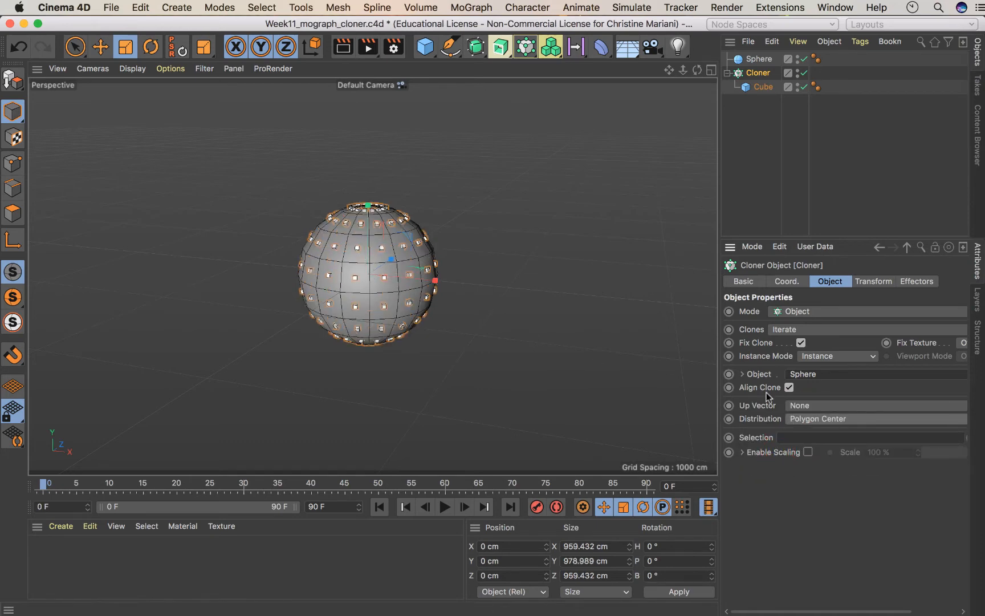
Step: Try the Surface and Volume distributions for the cubes cloned onto the sphere
left_click(823, 419)
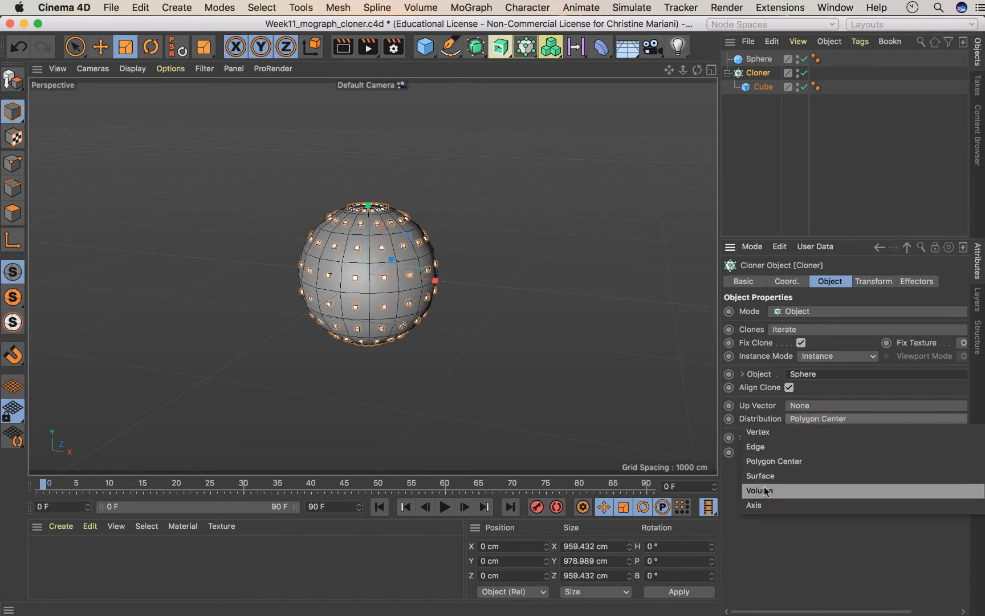
left_click(760, 476)
left_click(811, 418)
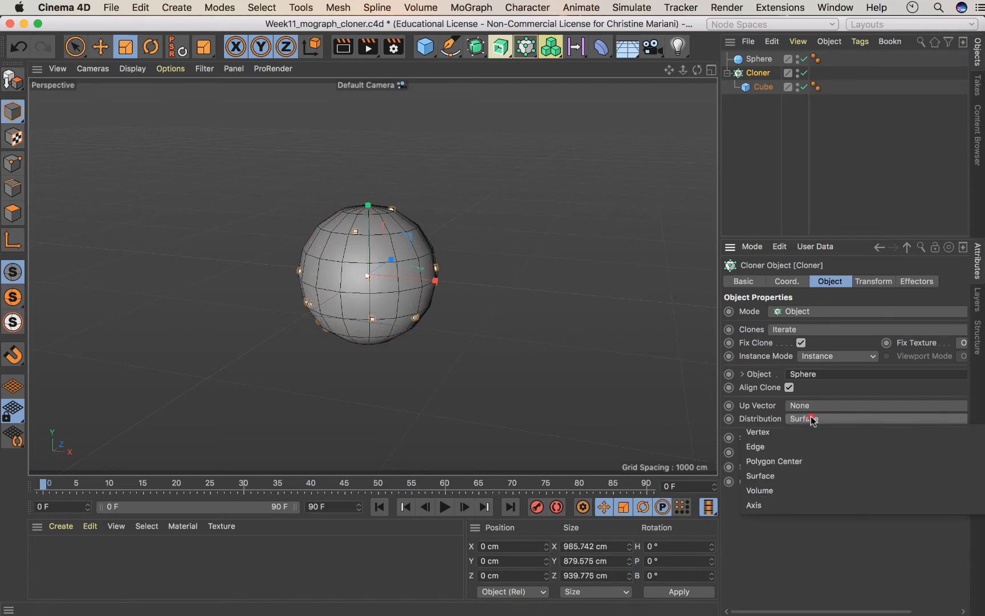
left_click(788, 489)
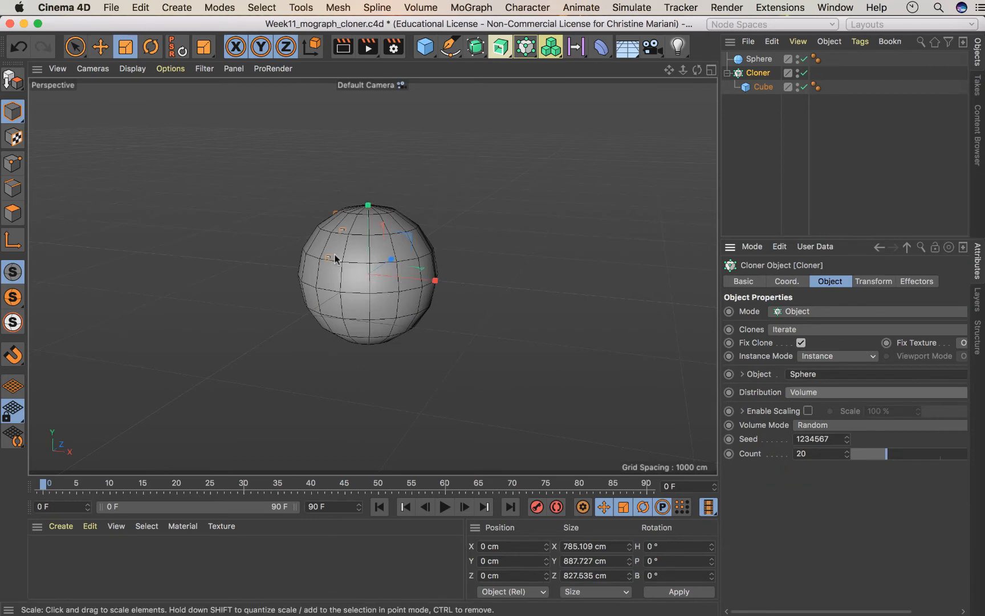
Step: Examine how the Volume distribution places the cubes inside the sphere
left_click(809, 393)
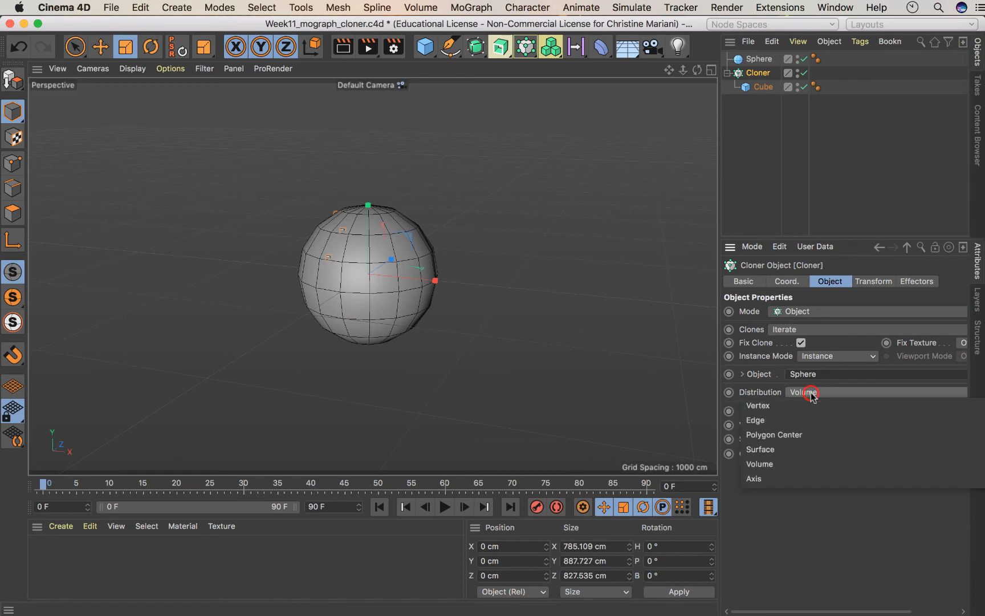
left_click(415, 386)
scroll(394, 308, "up", 7)
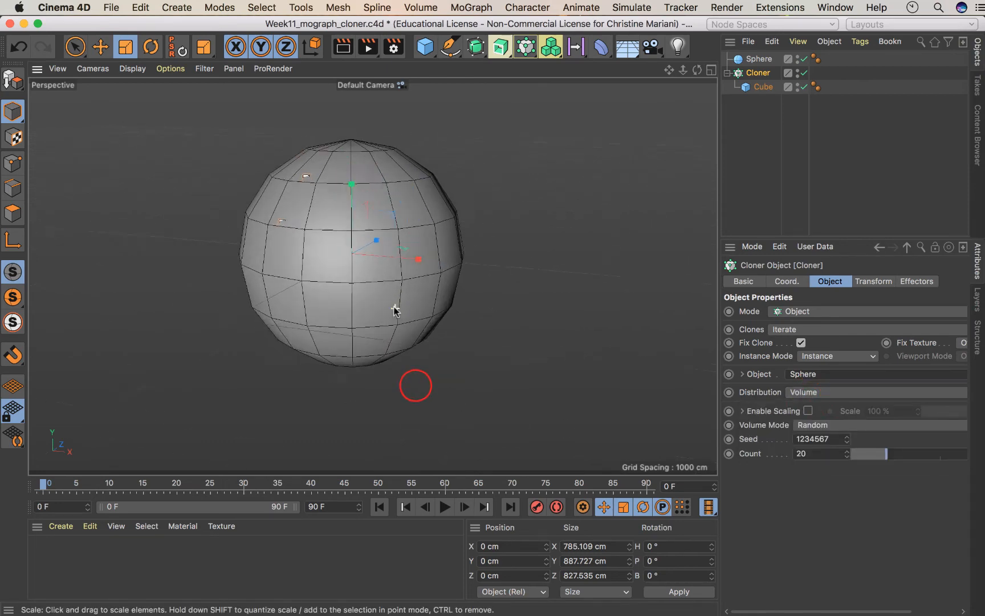
left_click_drag(670, 73, 749, 183)
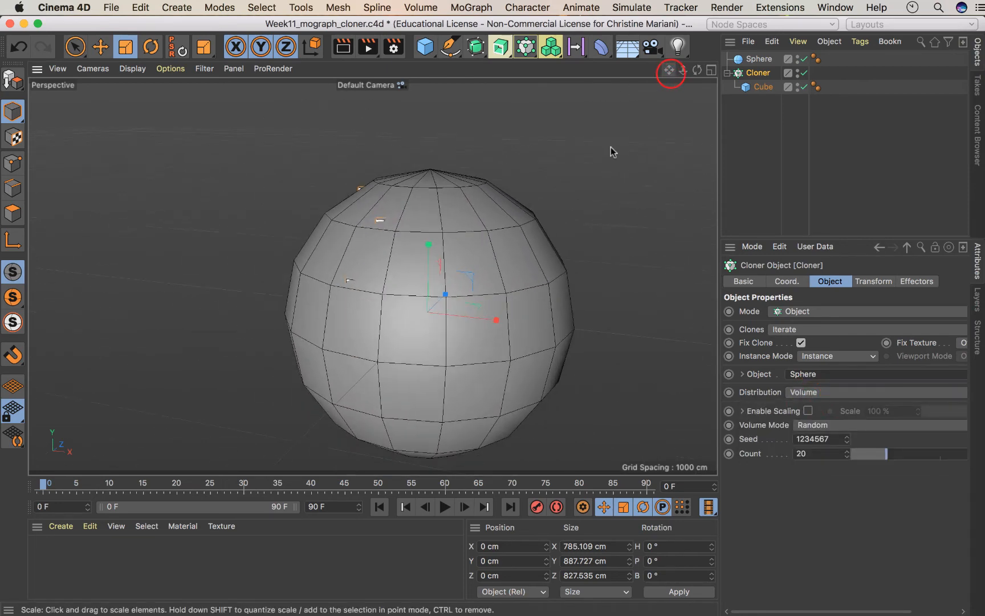
scroll(495, 220, "up", 10)
scroll(495, 220, "up", 6)
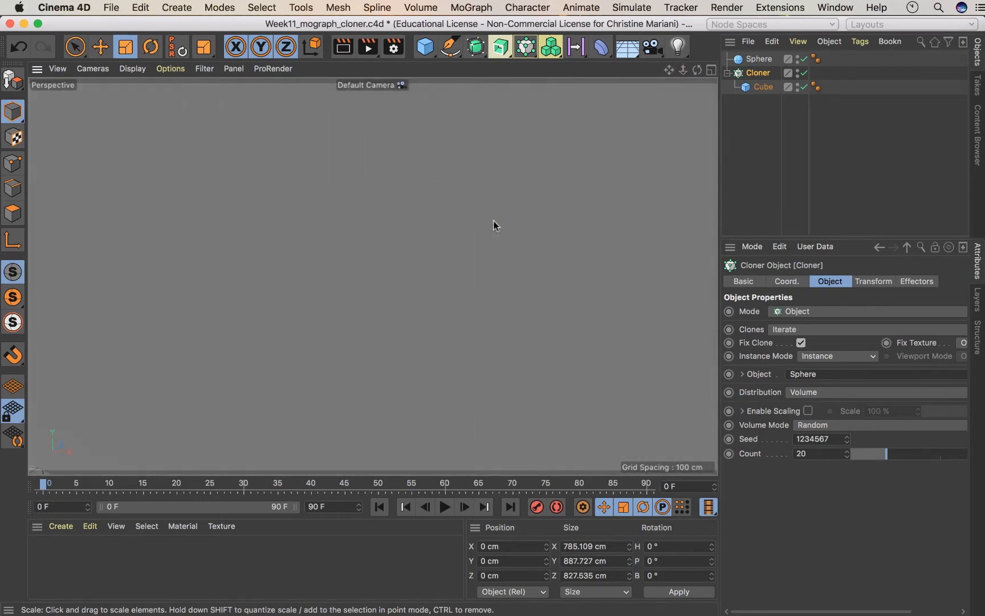
scroll(494, 221, "down", 3)
mouse_move(671, 72)
left_mouse_down()
mouse_move(695, 71)
mouse_move(670, 67)
mouse_move(682, 71)
left_mouse_up()
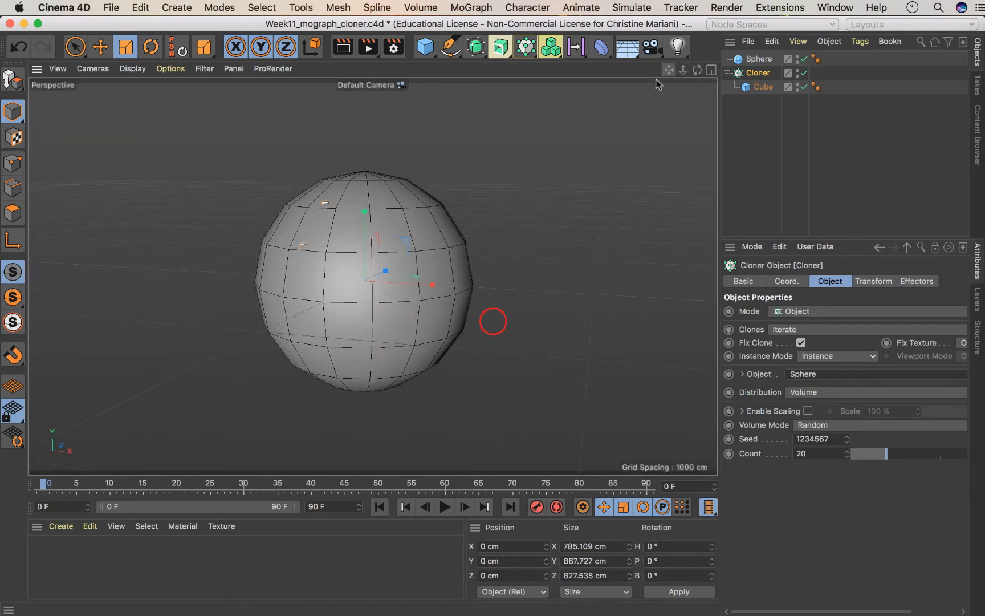
Step: Try the Axis distribution and inspect the cube clone inside the sphere
left_click(794, 399)
left_click(781, 481)
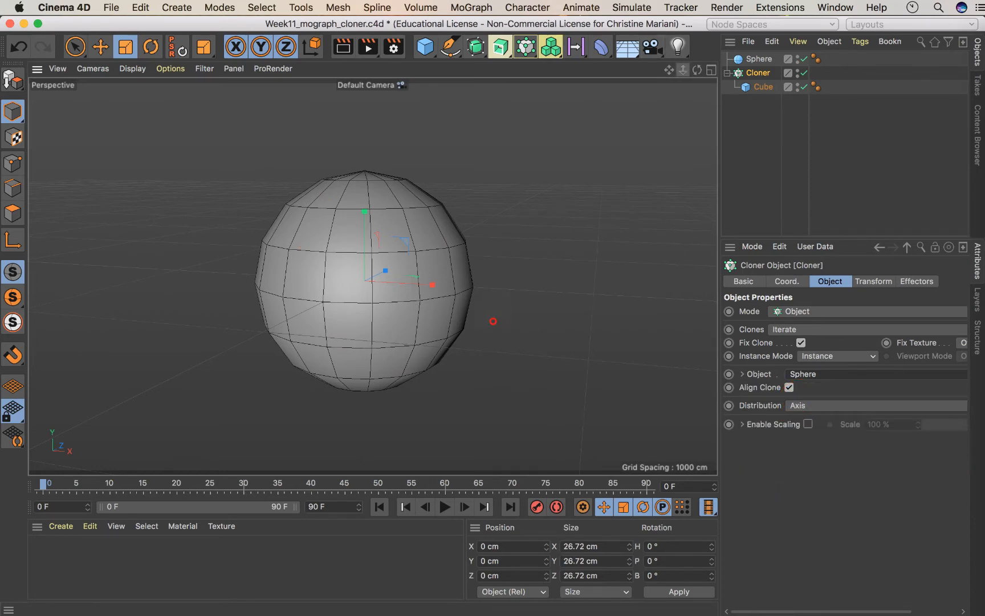
scroll(493, 321, "up", 10)
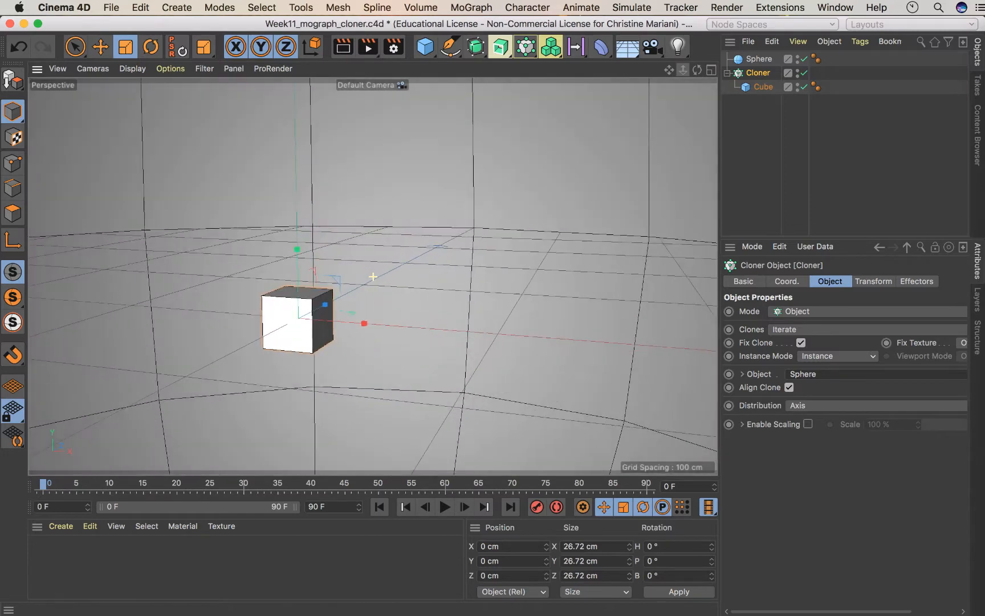
scroll(373, 276, "down", 1)
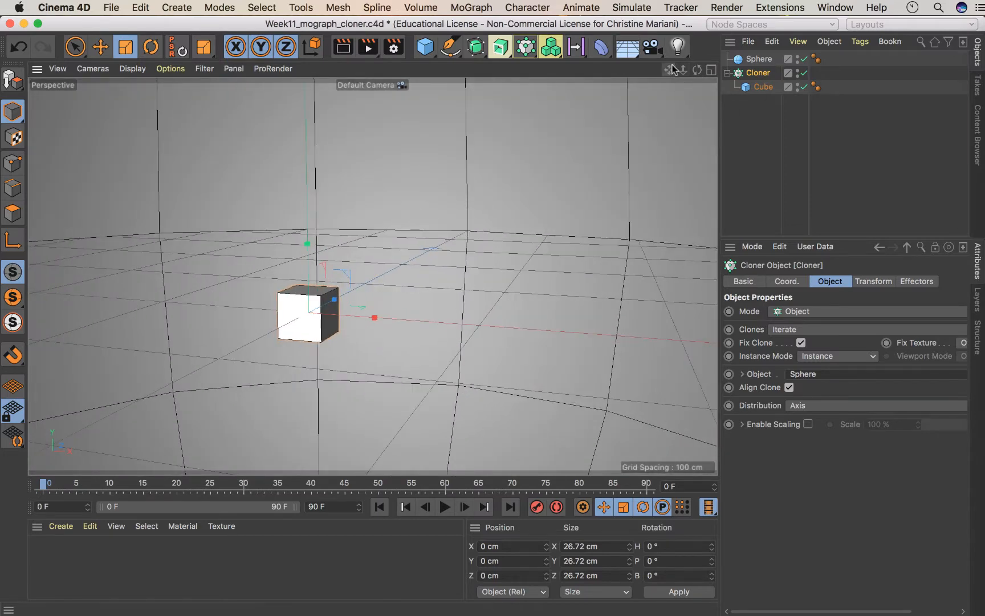
left_click_drag(682, 69, 682, 80)
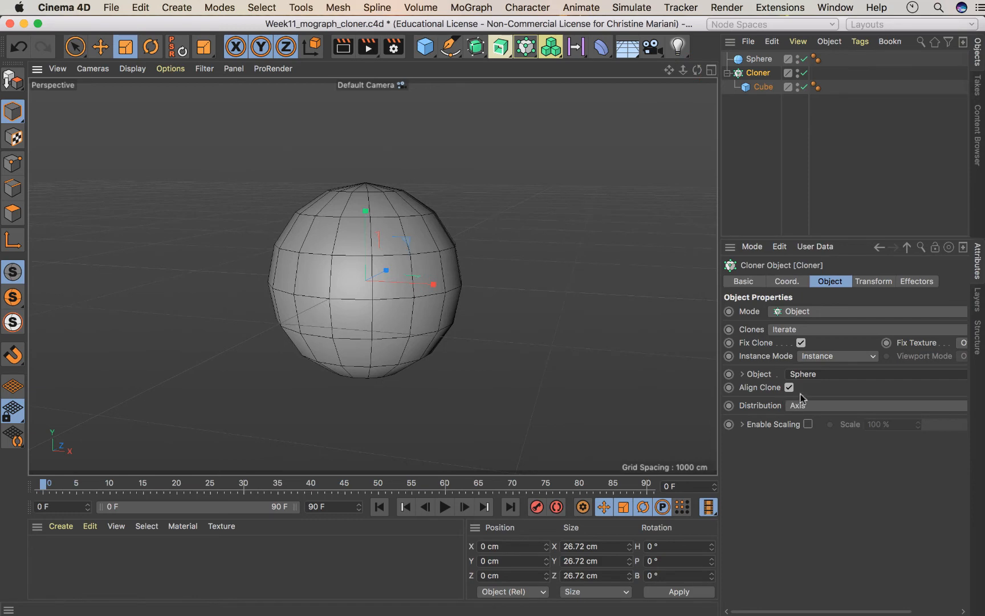
Step: Cycle the cube Cloner's distribution through Vertex, Edge, Polygon Center and Surface for comparison
left_click(802, 409)
left_click(798, 419)
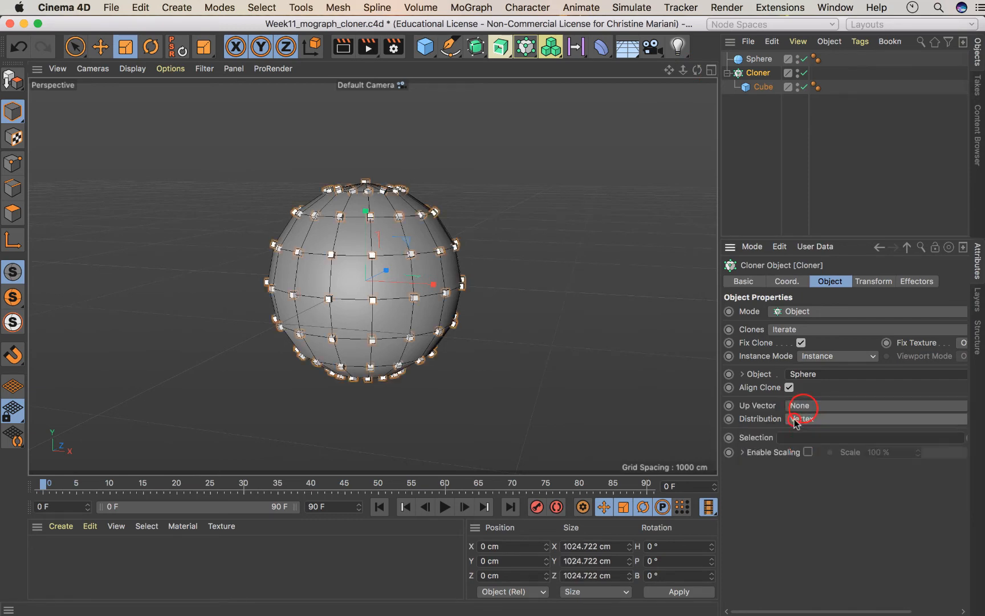
left_click(812, 423)
left_click(798, 447)
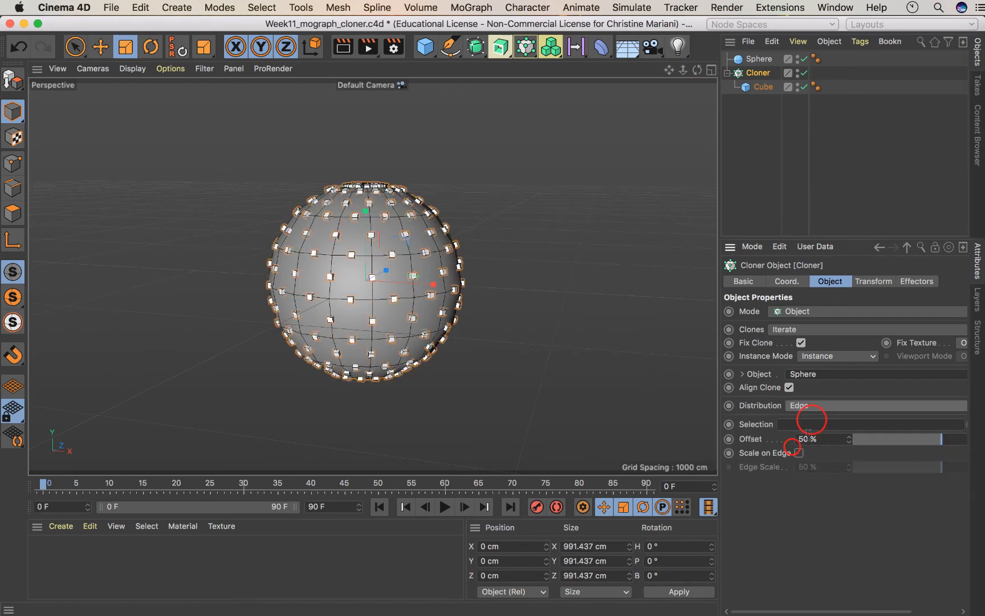
left_click(814, 409)
left_click(803, 453)
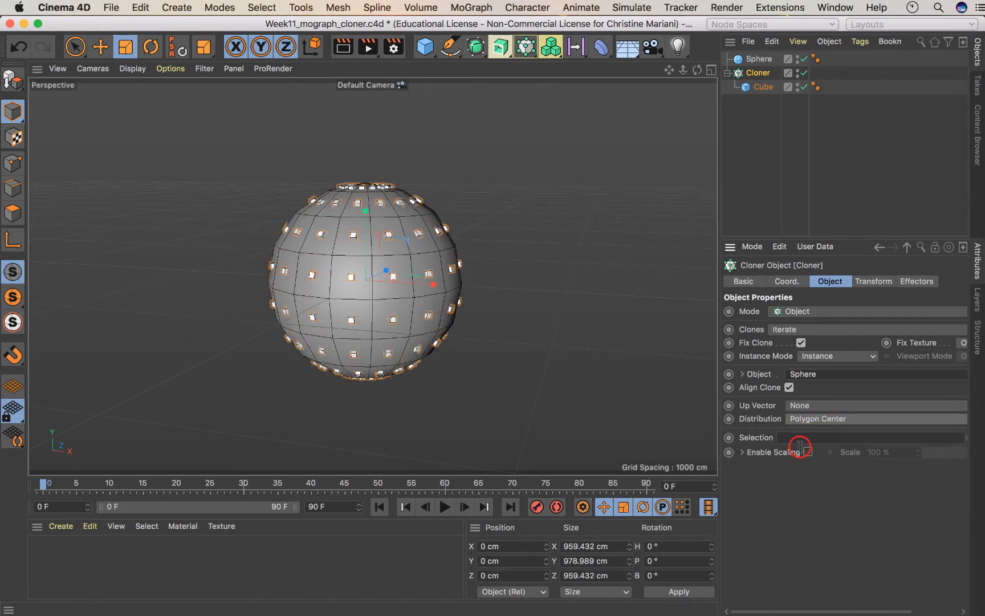
left_click(807, 418)
left_click(789, 475)
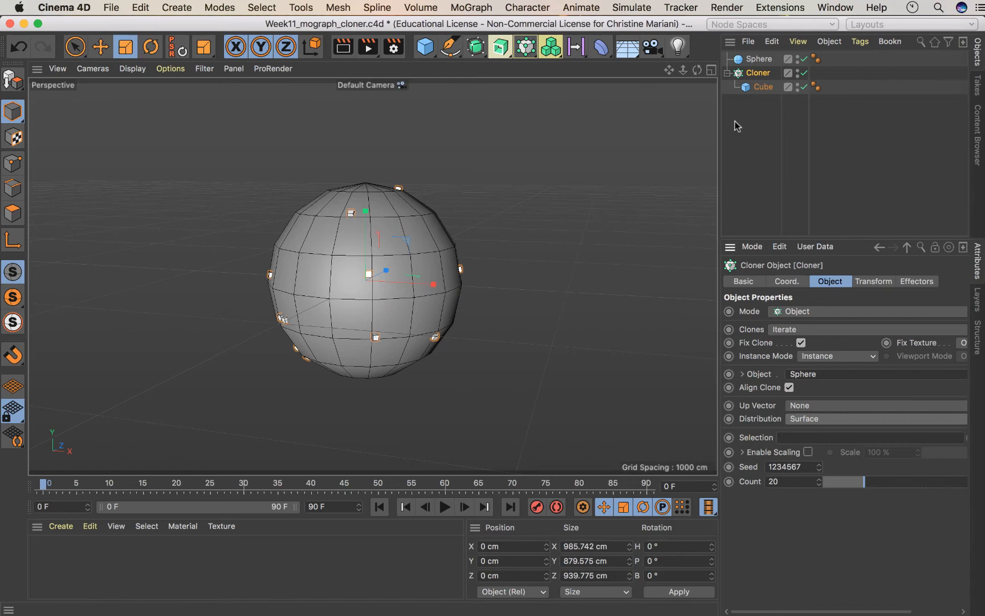
Step: Change the Sphere's type to Icosahedron
left_click(759, 58)
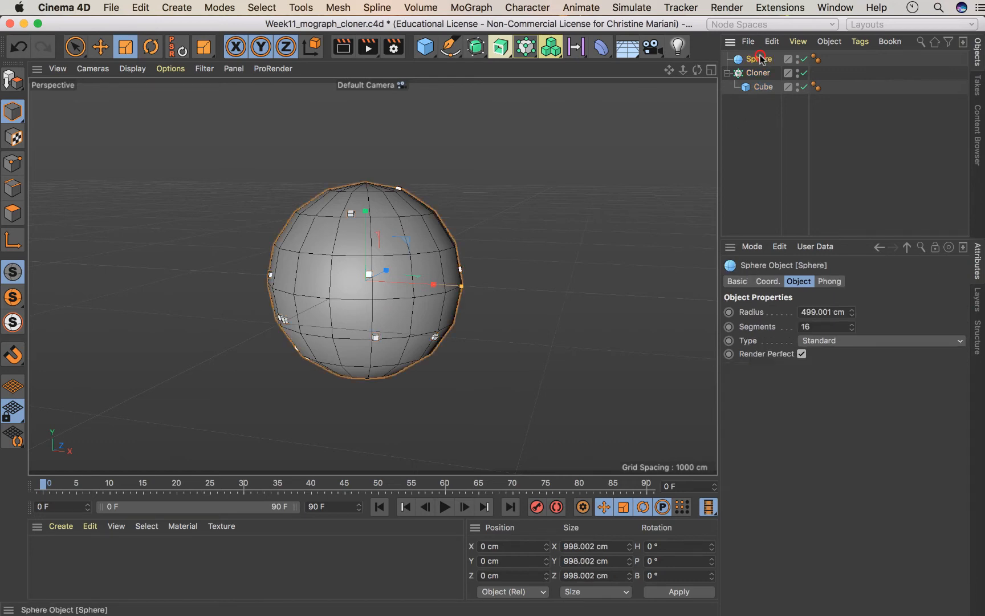
left_click(829, 341)
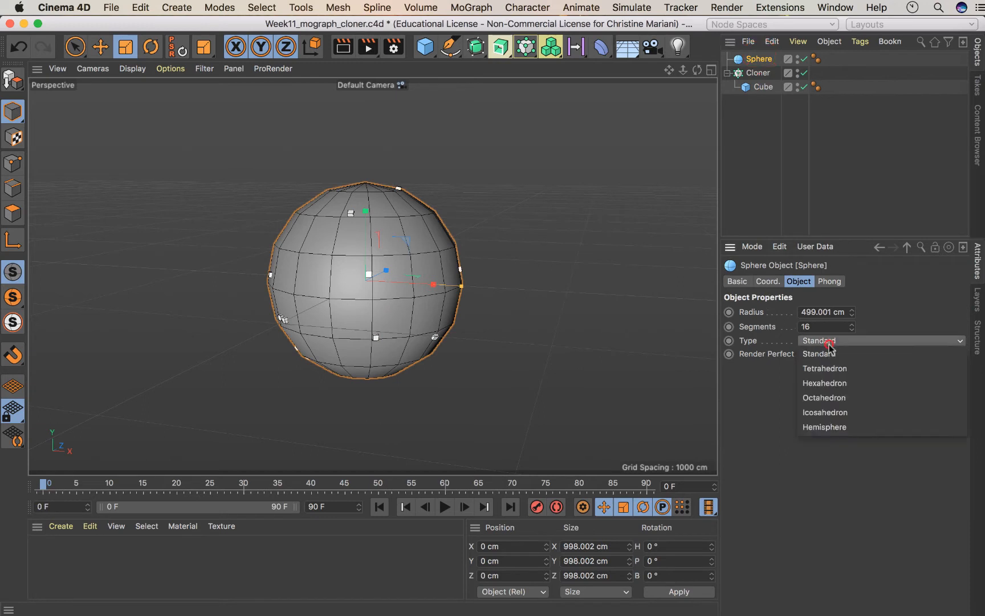
left_click(827, 412)
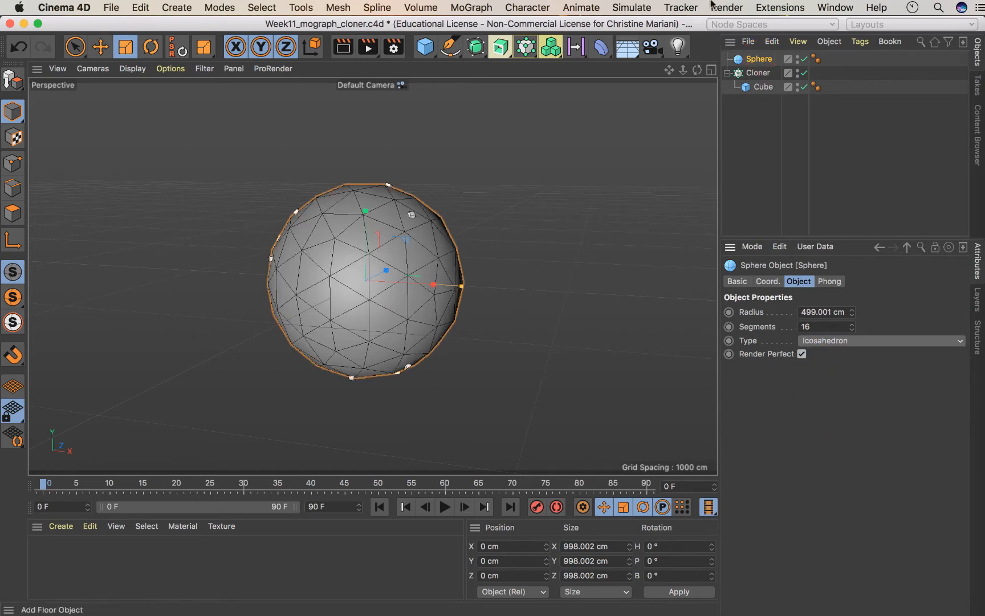
Step: Try the Edge distribution on the icosahedron sphere, and set the cube Cloner's distribution to Vertex
left_click(759, 72)
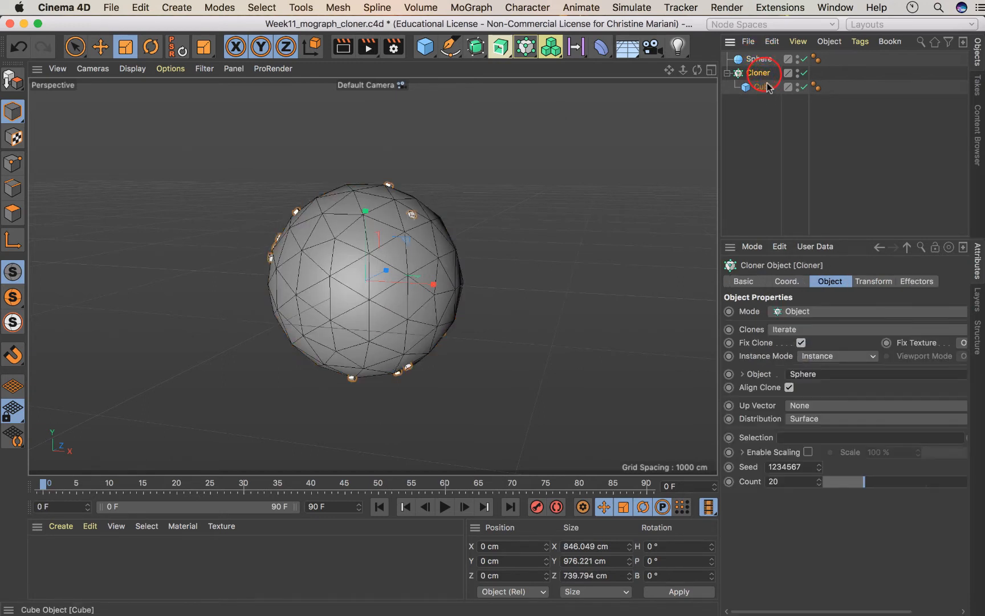
left_click(815, 428)
left_click(761, 443)
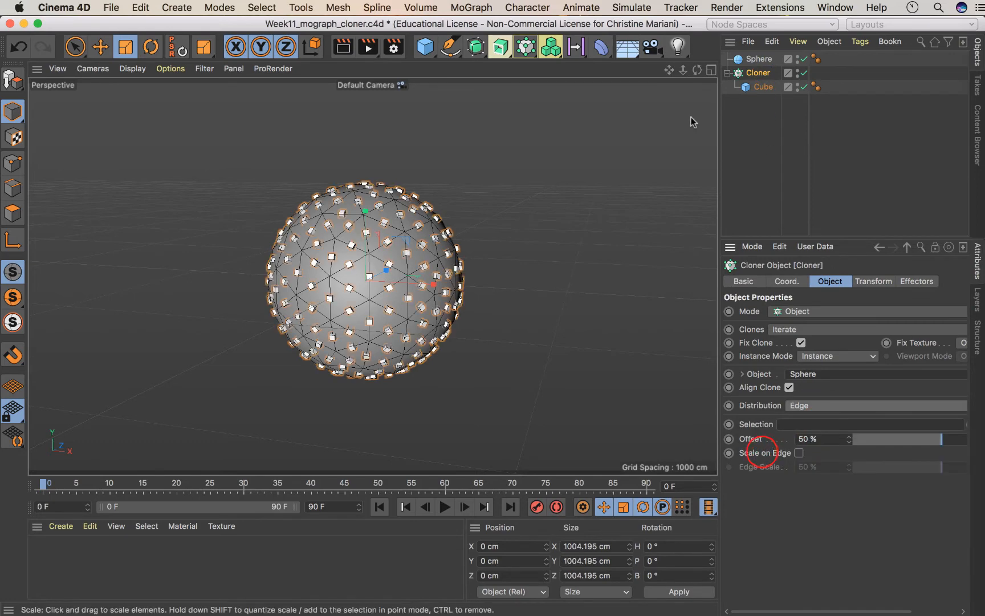
left_click_drag(697, 69, 666, 71)
left_click_drag(699, 70, 700, 71)
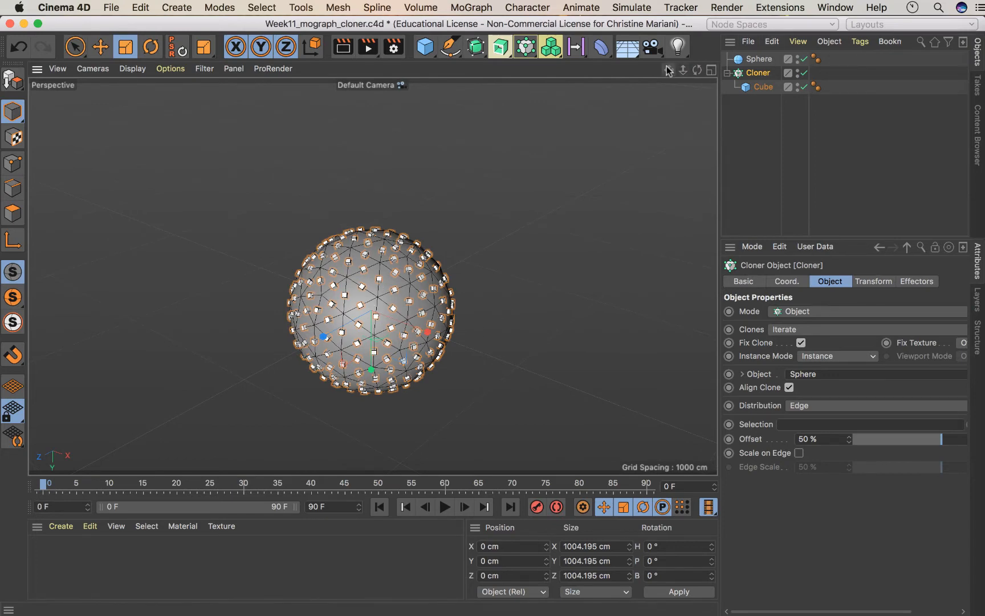
left_click_drag(669, 70, 699, 70)
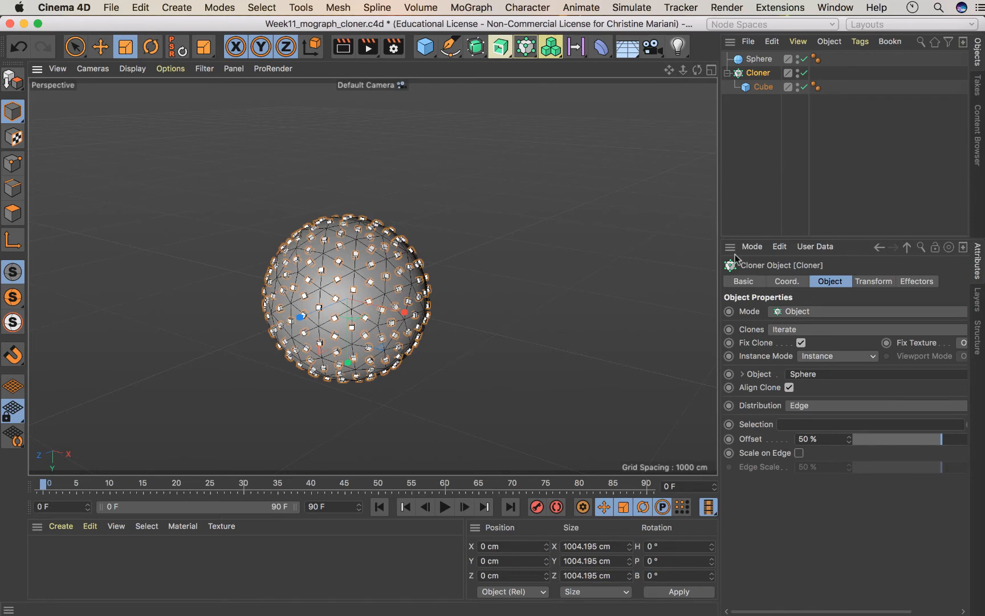
left_click(812, 407)
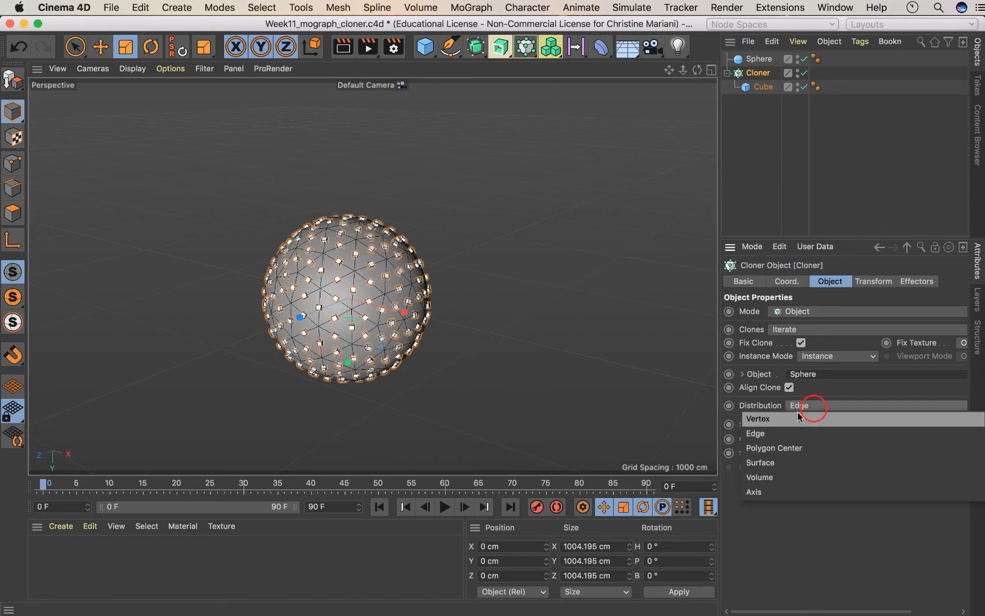
left_click(793, 418)
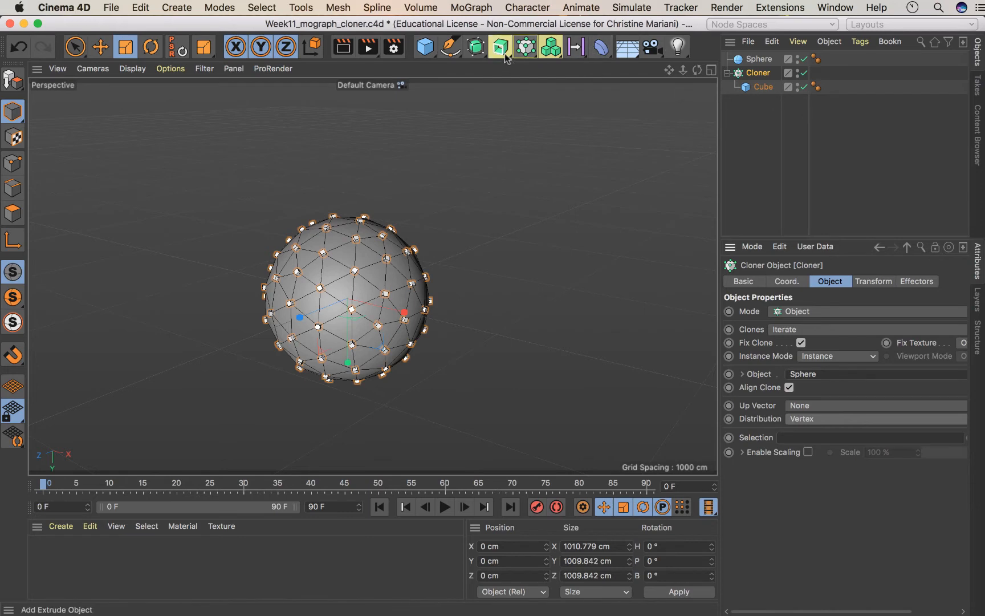
Step: Add a cylinder and a second Cloner, and nest the Cylinder under the new Cloner
left_click(425, 47)
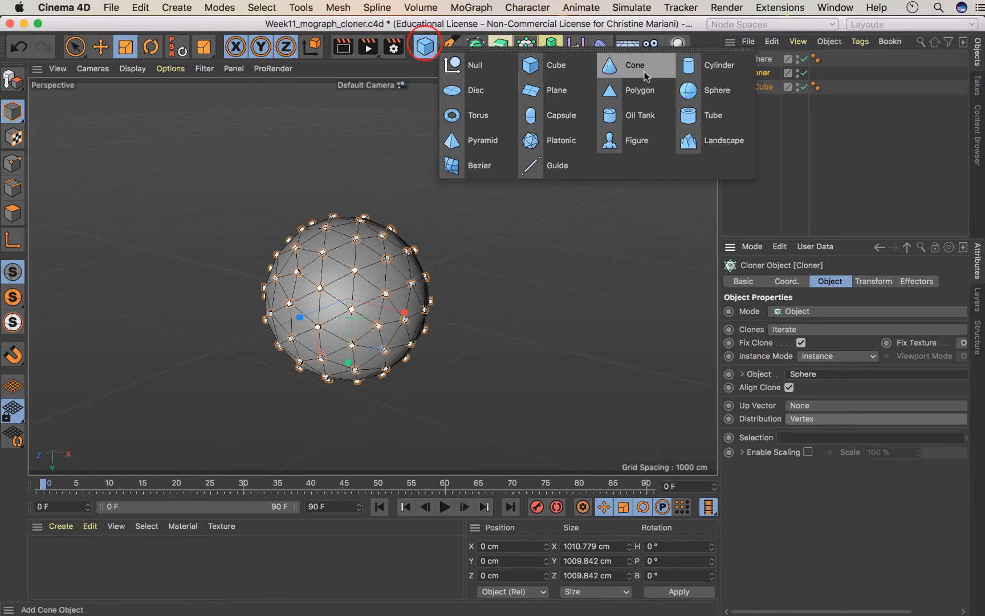
left_click(691, 77)
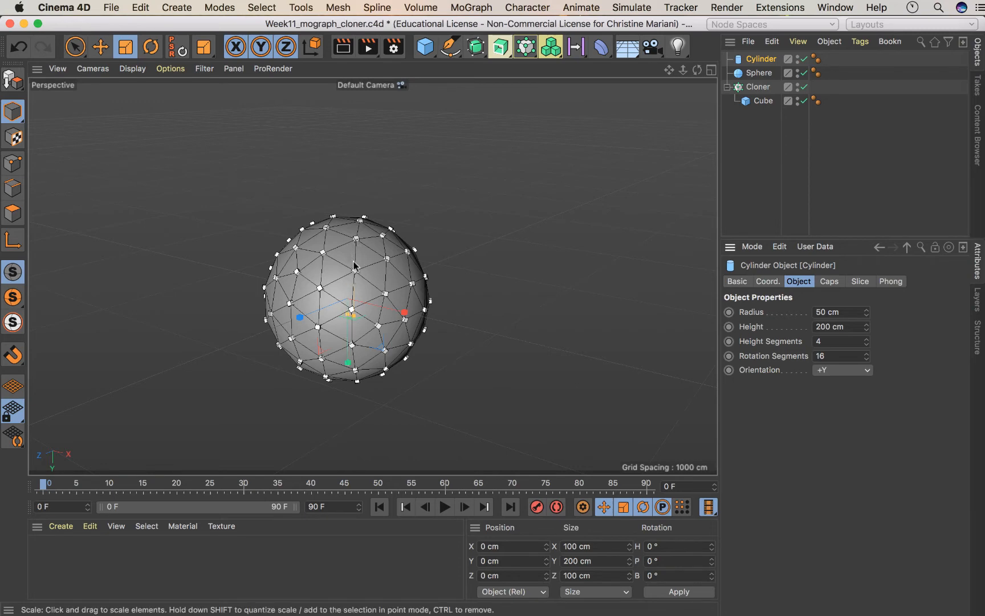
left_click(496, 49)
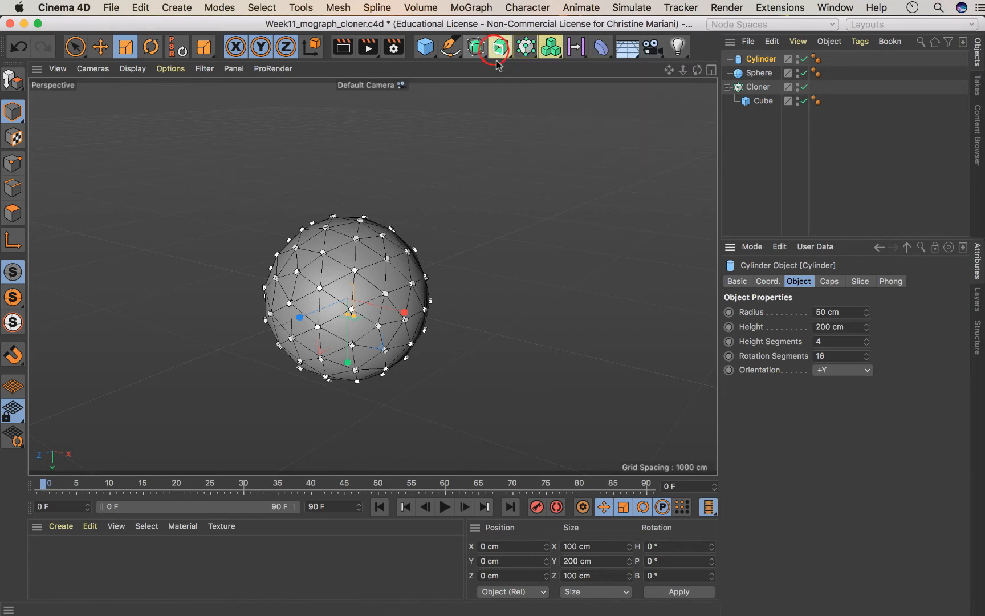
left_click(530, 48)
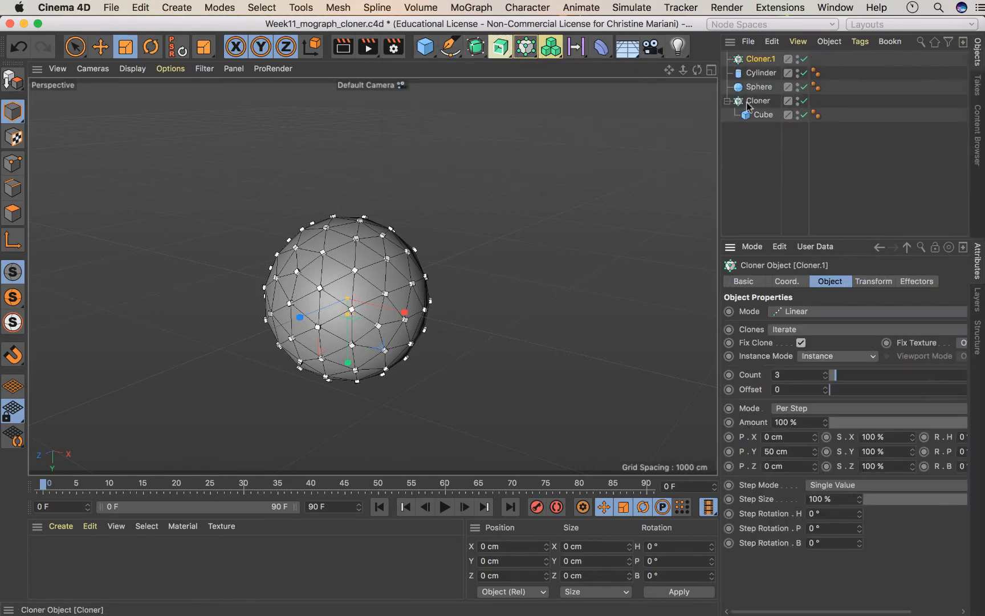
left_click_drag(760, 73, 764, 61)
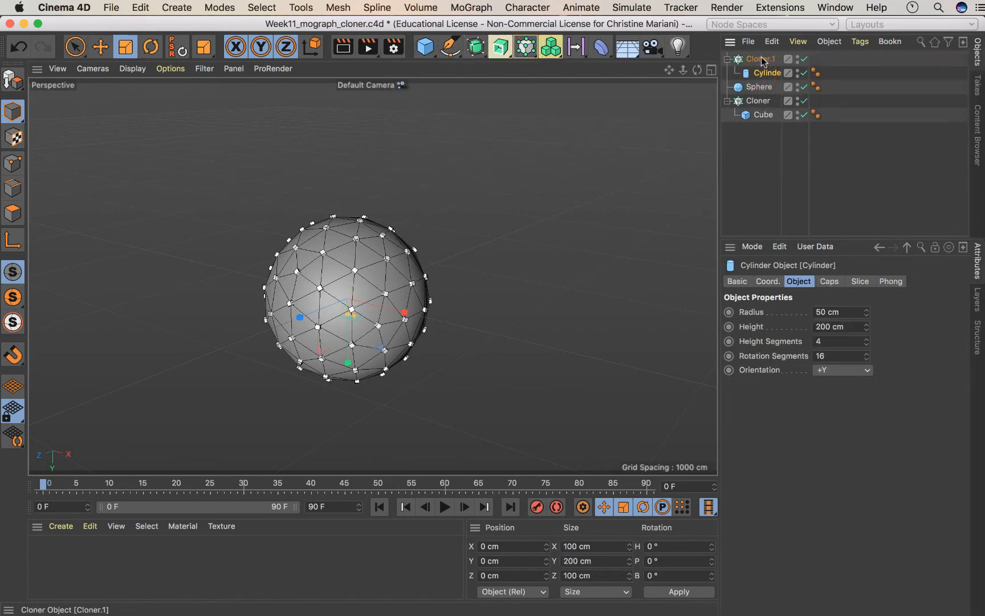
Step: Set the cylinder's Cloner to Object mode with the Sphere as its target object
left_click(760, 59)
left_click(812, 311)
left_click(789, 327)
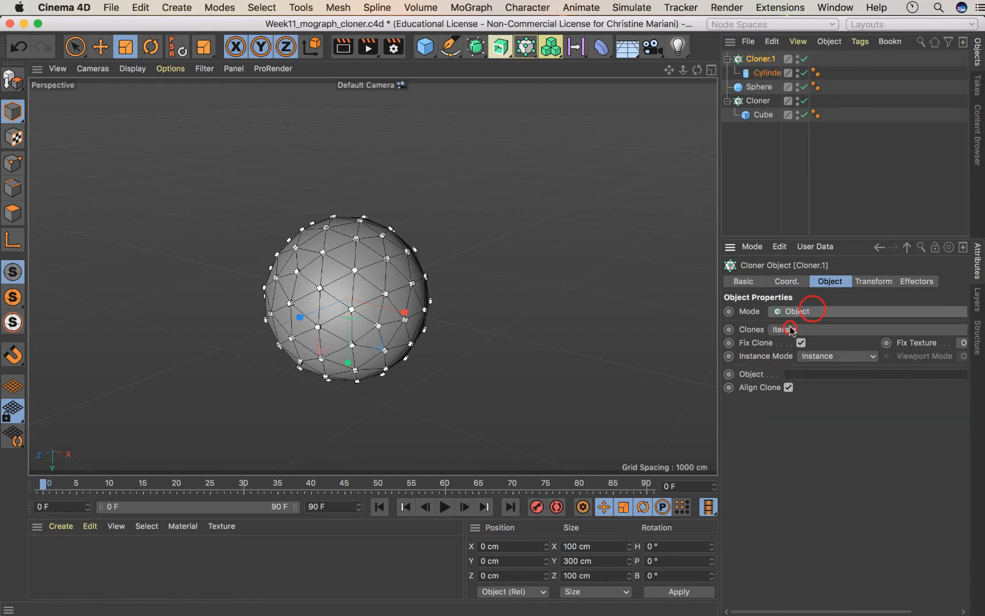
left_click_drag(763, 87, 807, 374)
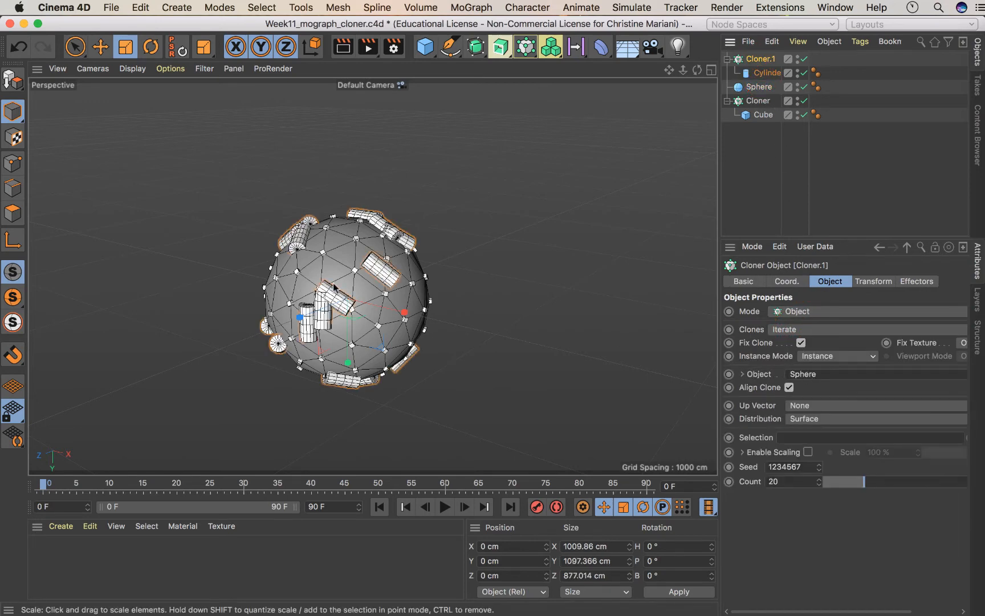
Step: Set the cylinder Cloner's distribution to Edge and select the Cylinder to show its object properties
left_click(823, 419)
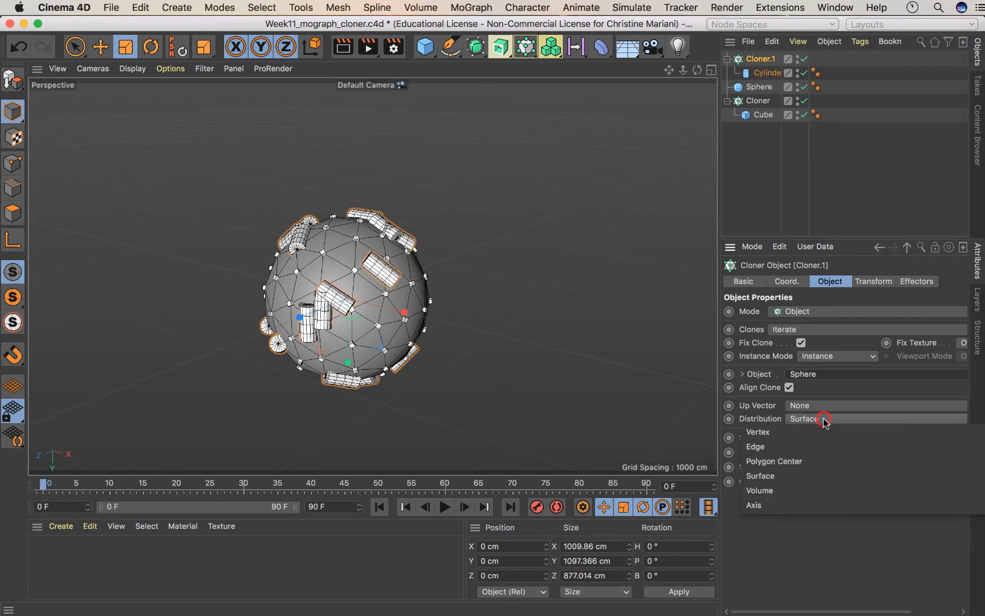
left_click(756, 446)
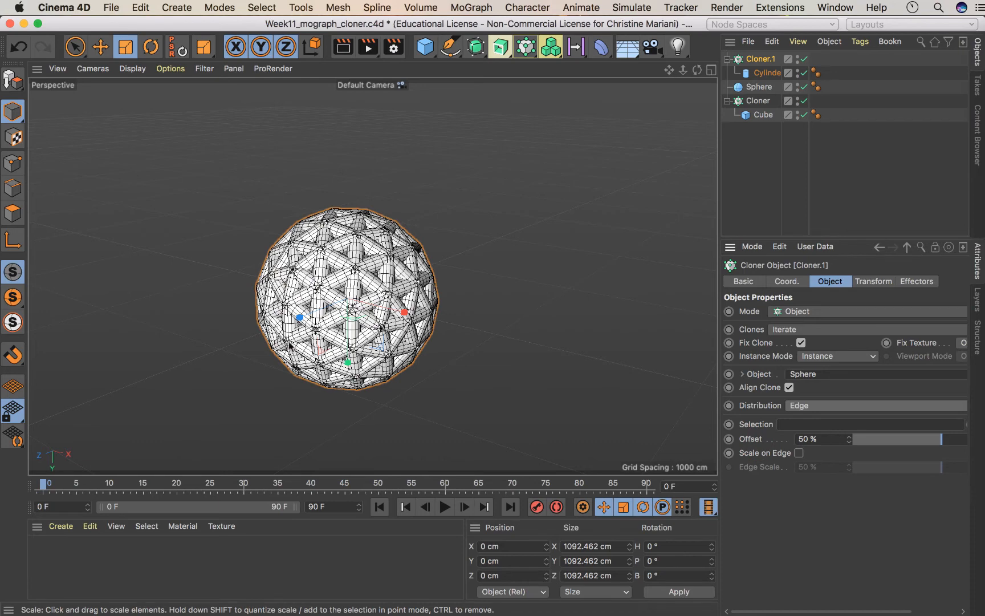
left_click(245, 190)
left_click(762, 77)
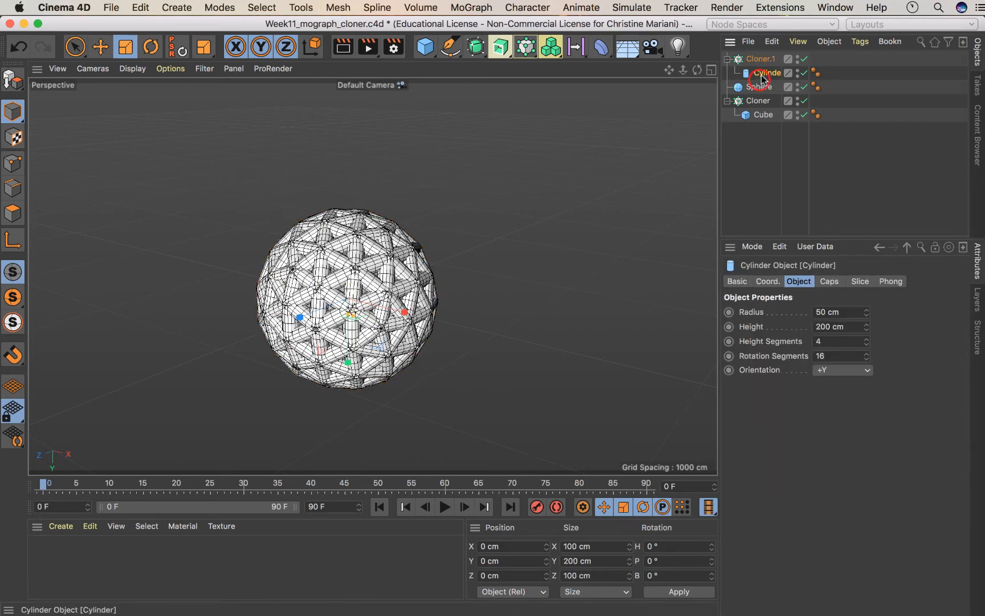
Step: Scale down the cylinder and adjust its radius to about 10.7 cm and its height to about 181.7 cm
left_click_drag(550, 270, 426, 357)
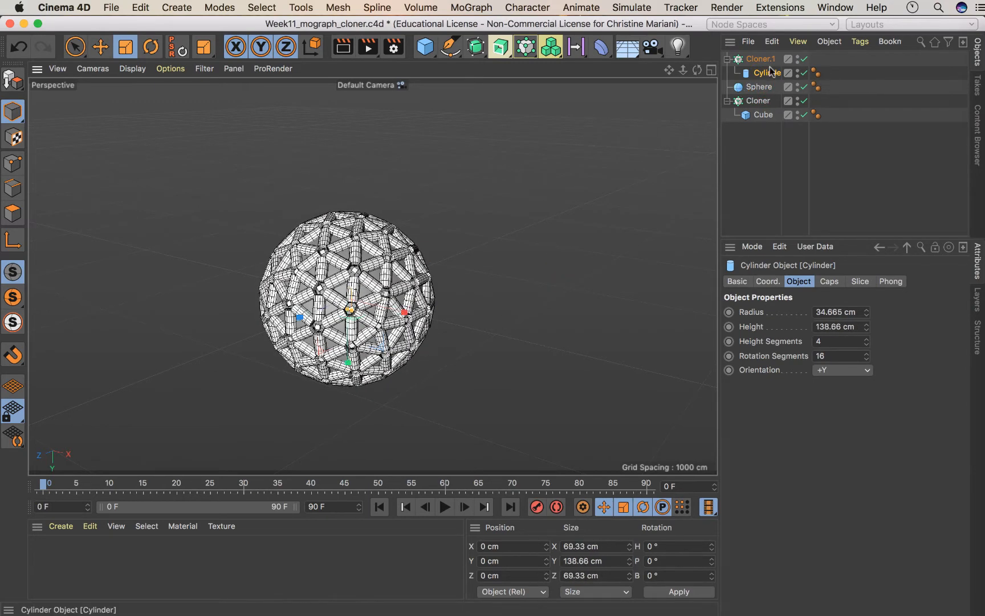
left_click_drag(866, 313, 866, 326)
left_click(866, 310)
left_click(866, 329)
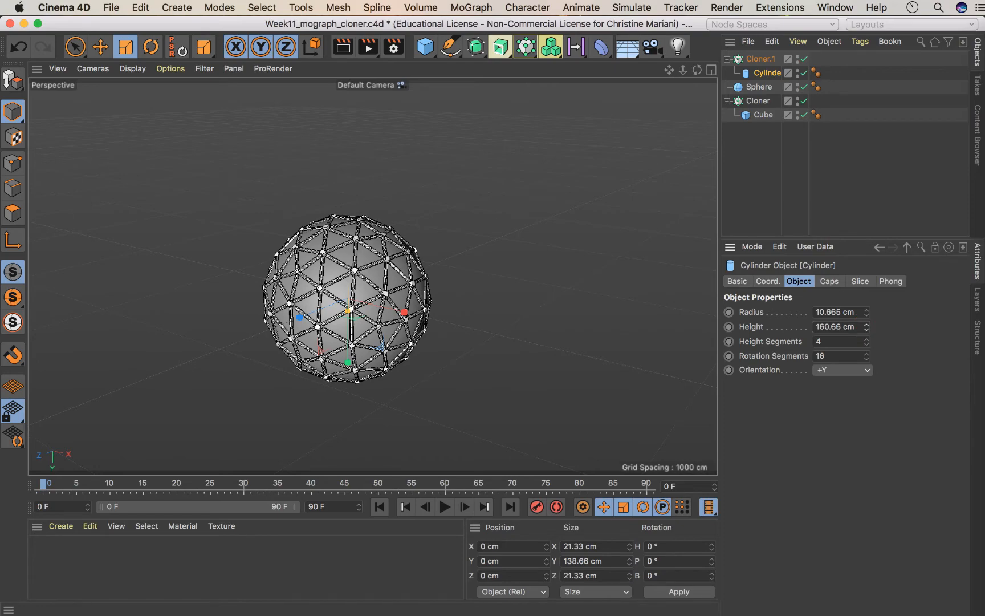
left_click(723, 351)
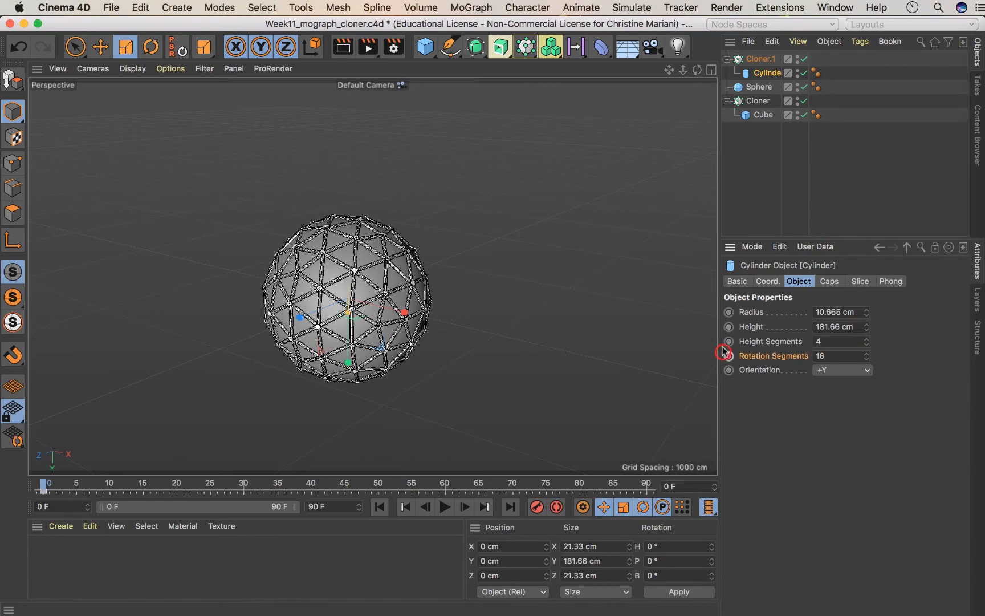
left_click(689, 220)
mouse_move(696, 69)
left_mouse_down()
mouse_move(712, 70)
mouse_move(681, 67)
mouse_move(671, 79)
mouse_move(696, 70)
left_mouse_up()
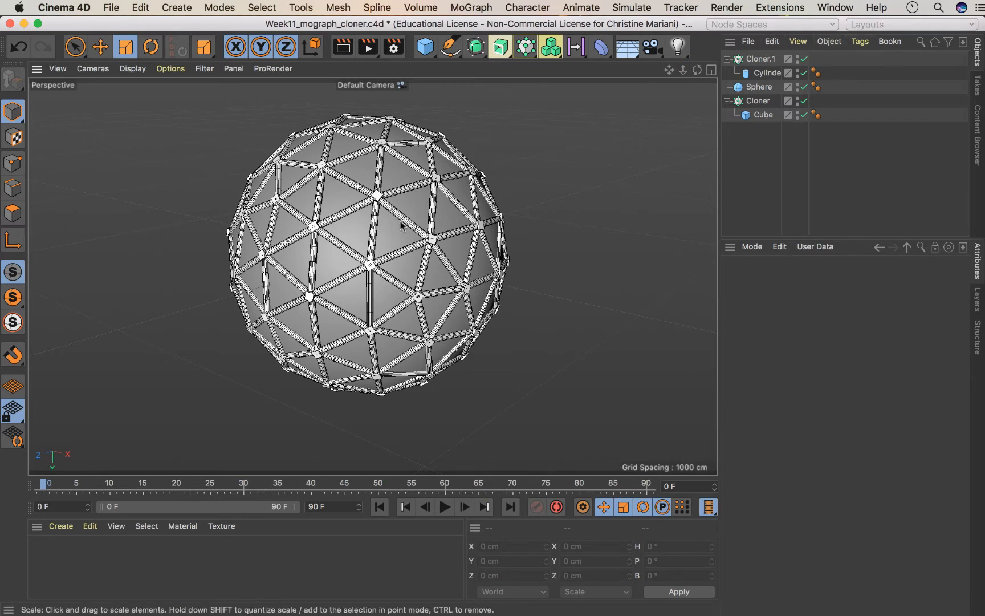
Step: Hide the Sphere in the viewport and renderer, and render the view to check the cloned lattice
left_click(755, 88)
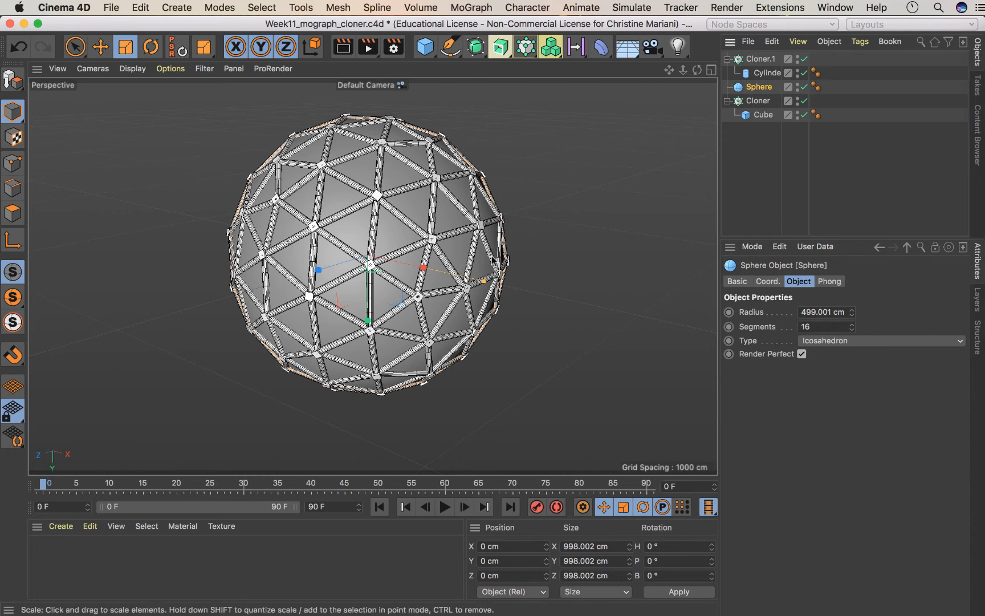
left_click(797, 83)
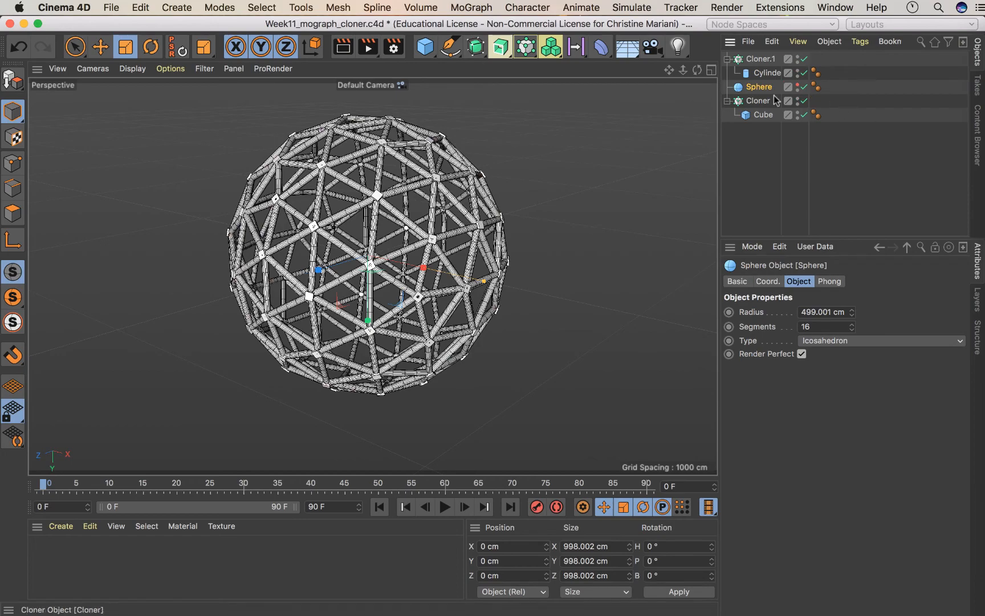
mouse_move(696, 70)
left_mouse_down()
mouse_move(662, 72)
mouse_move(699, 74)
left_mouse_up()
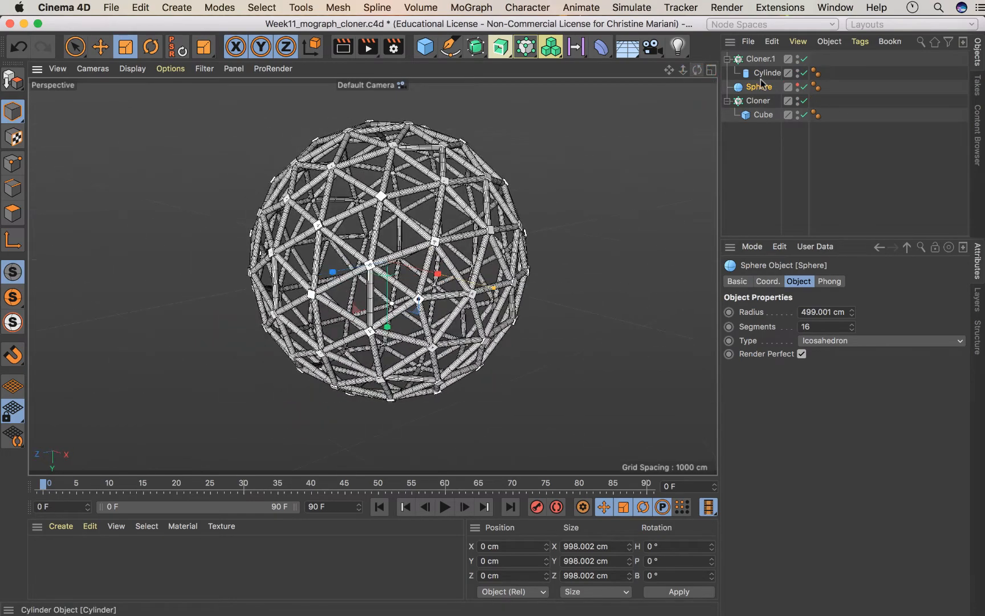
left_click(797, 90)
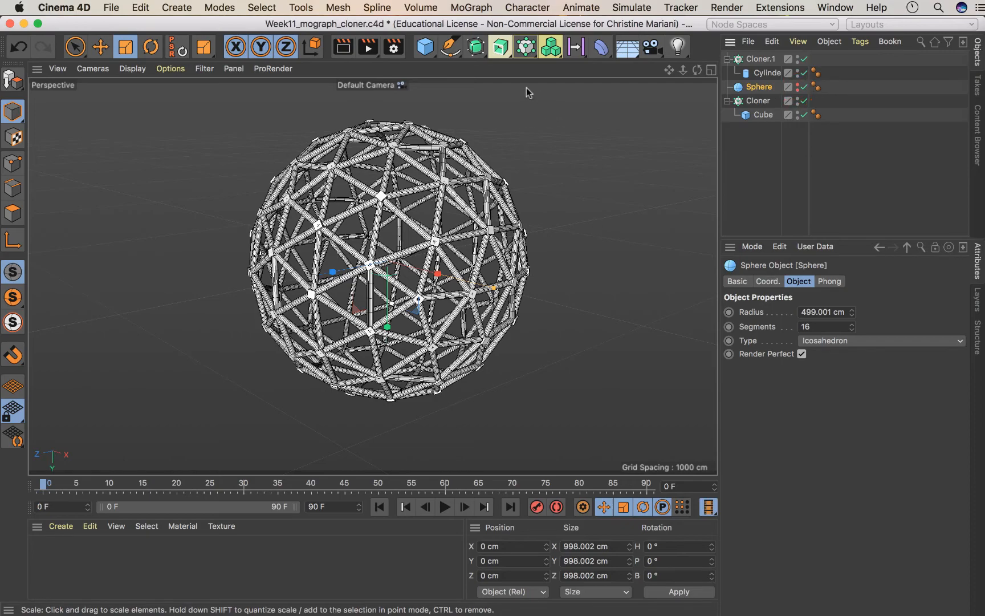
left_click(343, 47)
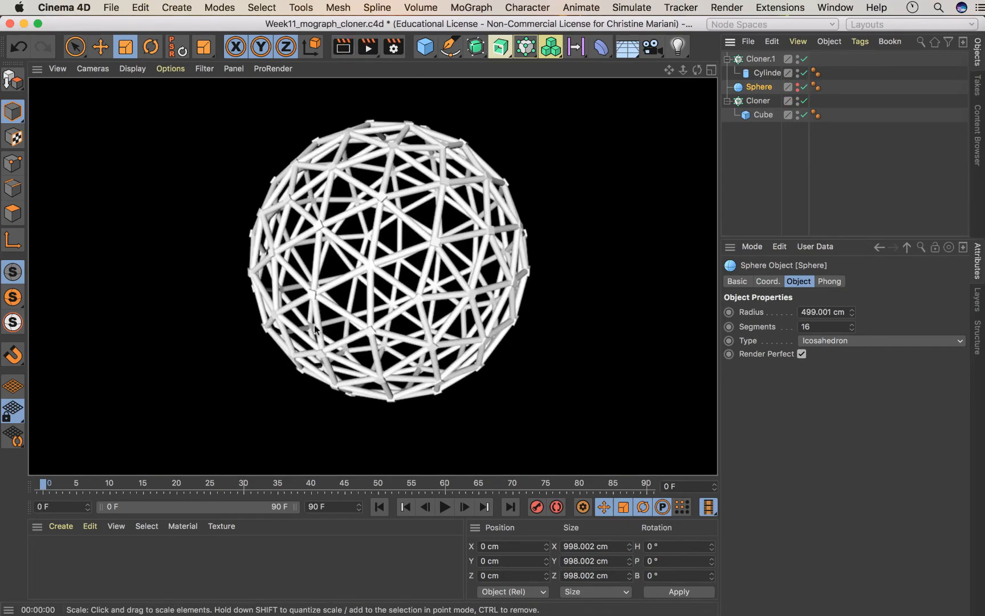
left_click_drag(697, 70, 669, 71)
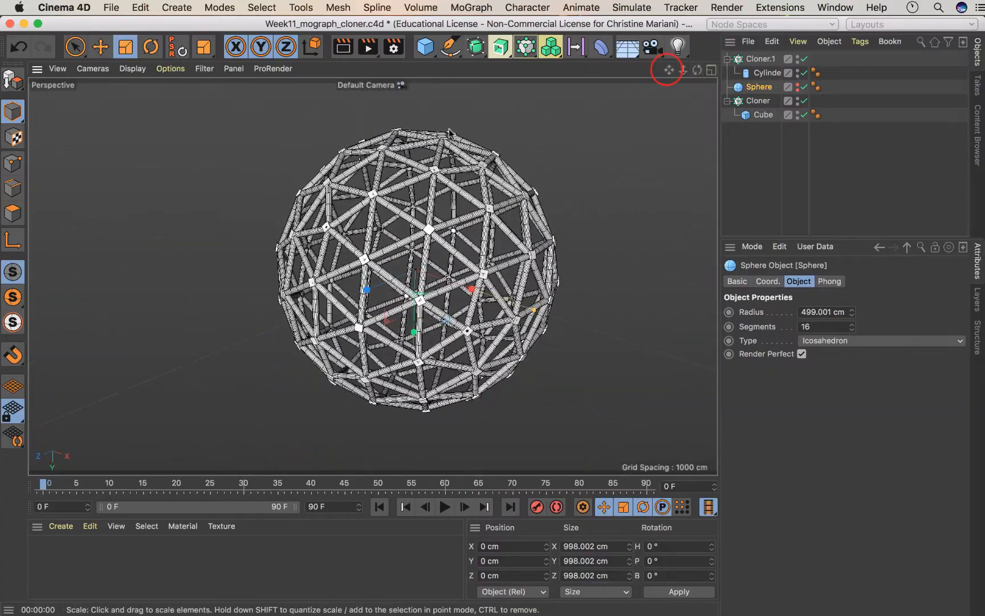
Step: Show the Sphere again for a comparison render, and hide it once more in the viewport and renderer
left_click(797, 85)
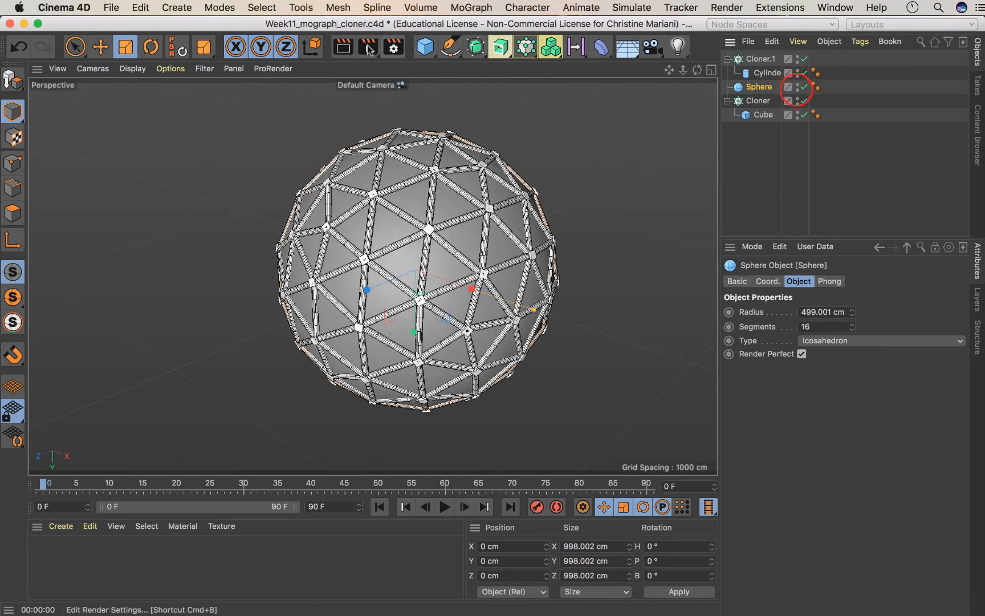
left_click(343, 46)
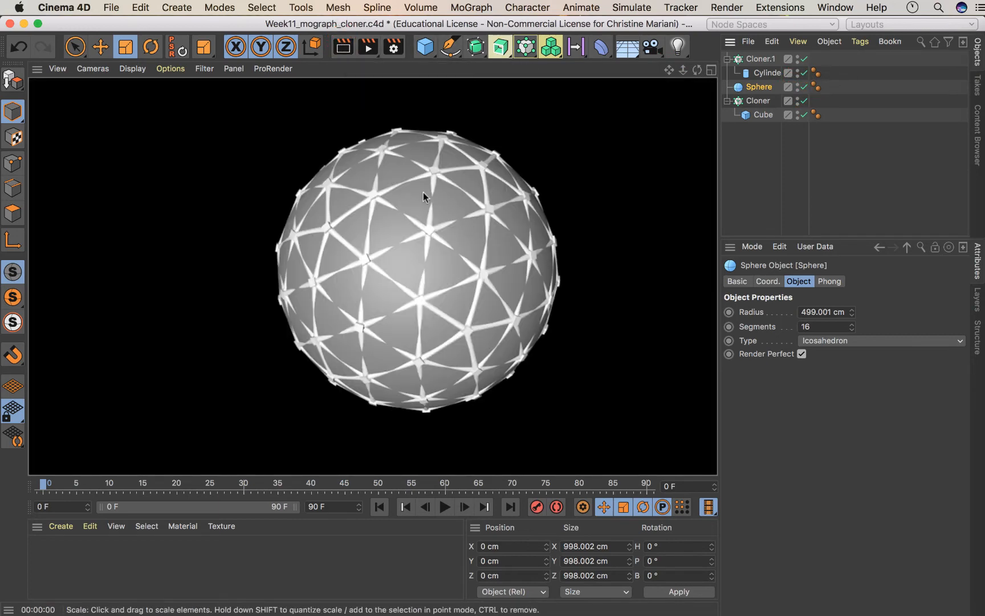
left_click(798, 86)
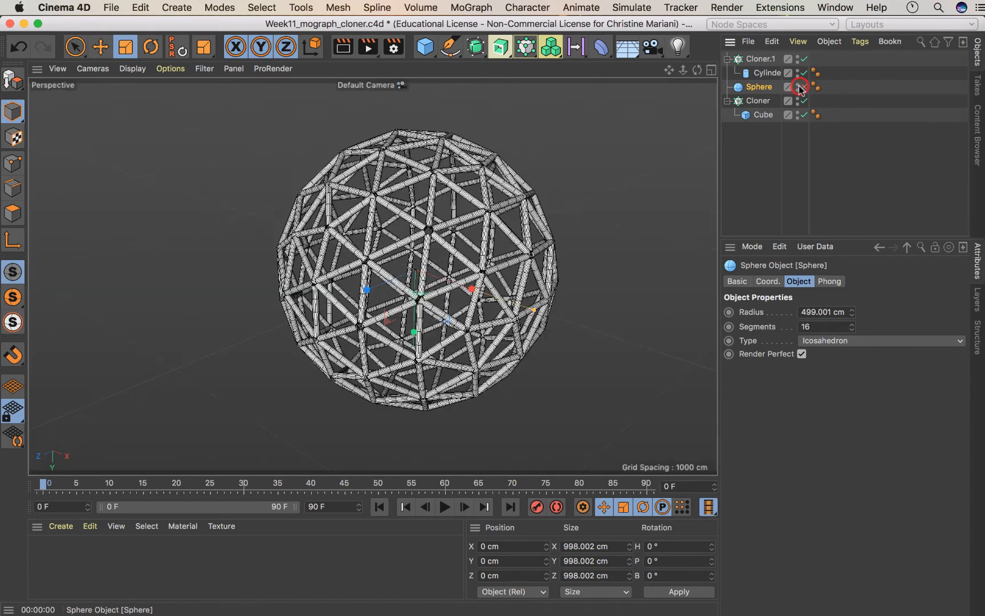
left_click(798, 86)
left_click(798, 87)
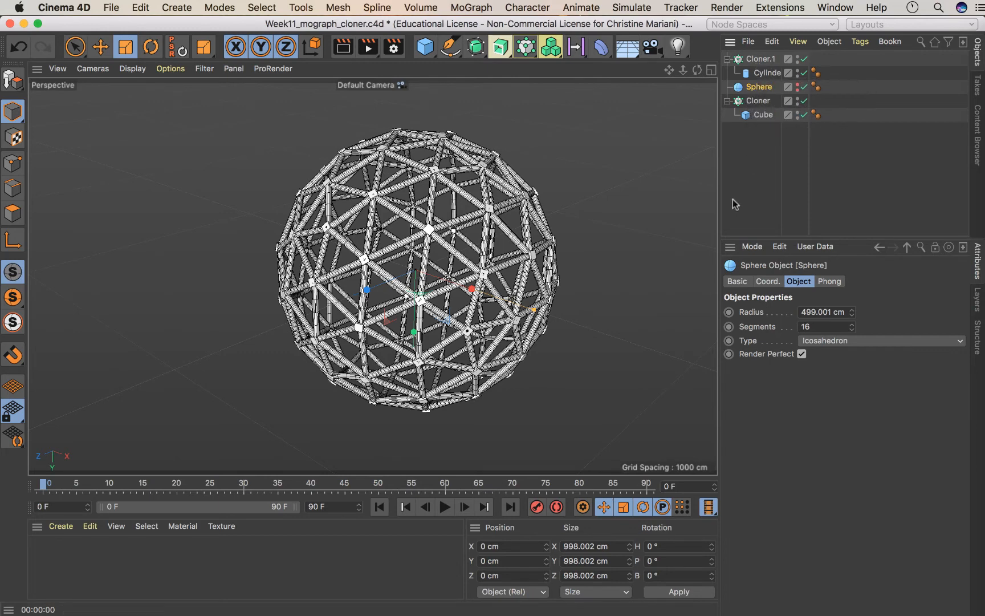
Step: Try a 65% edge offset on the cylinder Cloner, undo it, and inspect the linked Sphere's properties
left_click(758, 60)
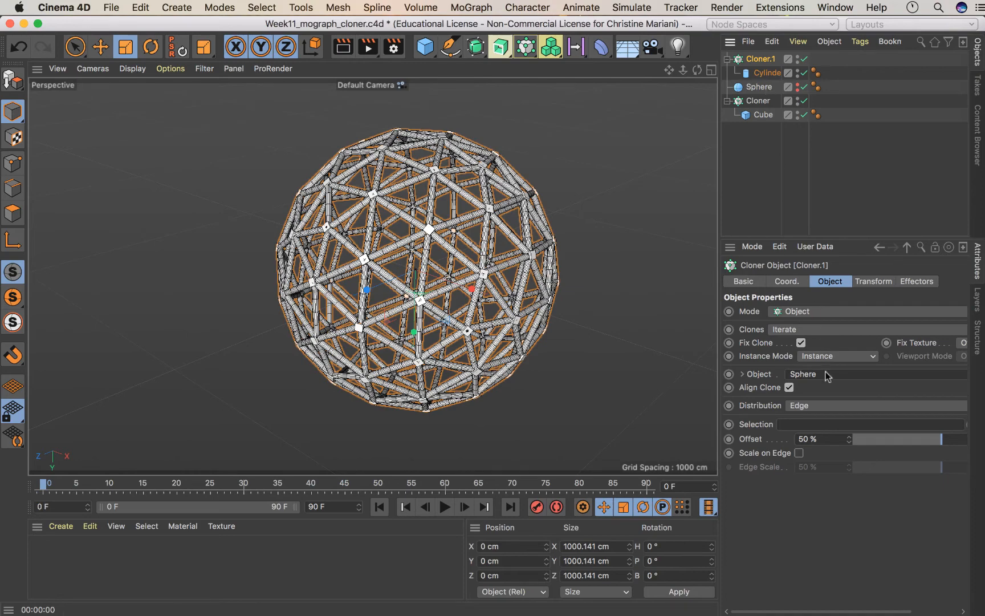
mouse_move(929, 439)
left_mouse_down()
mouse_move(907, 442)
mouse_move(969, 442)
left_mouse_up()
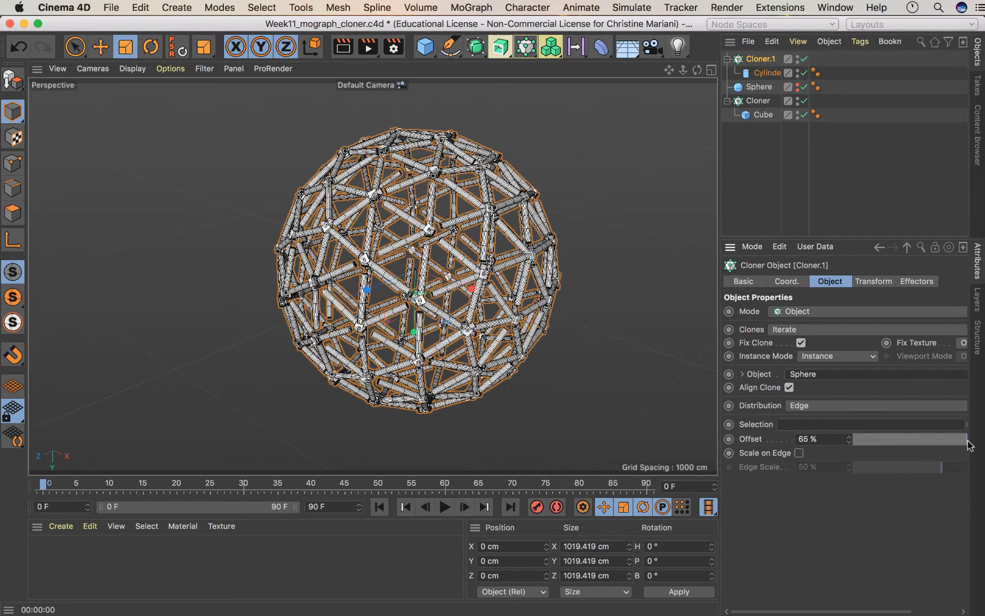
left_click(743, 373)
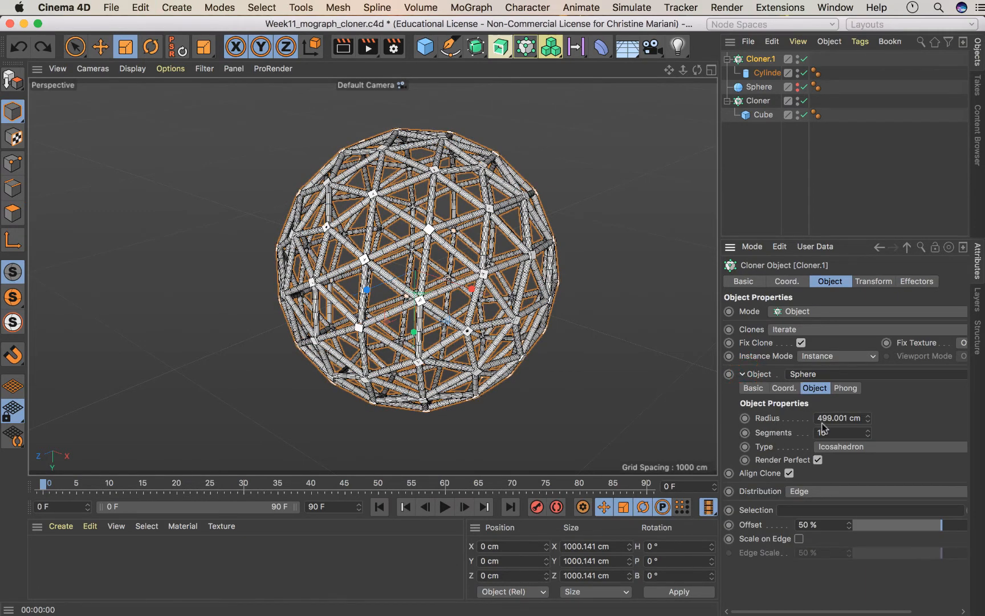
left_click(742, 374)
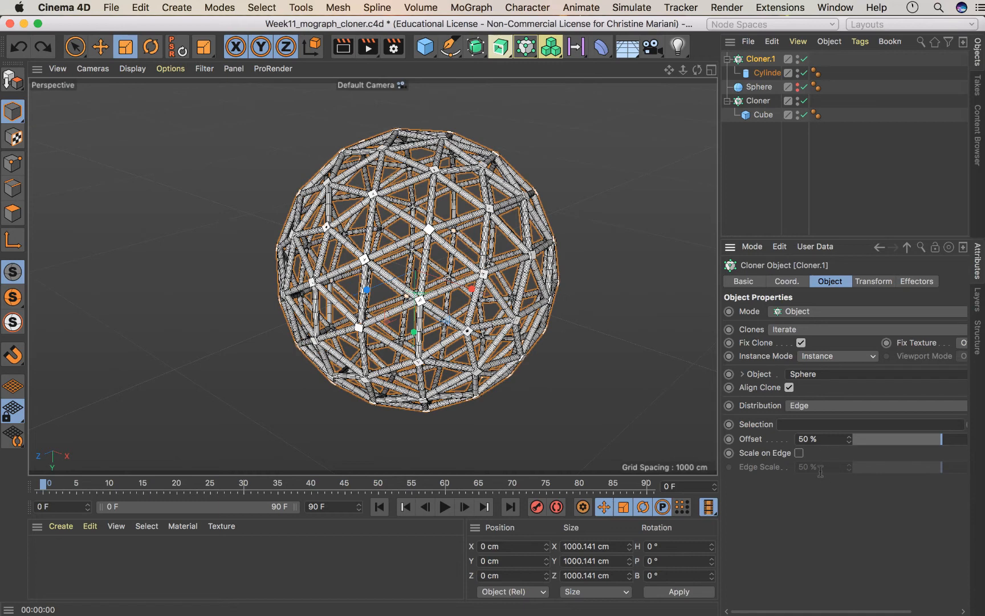
Step: Group both Cloners, their children and the Sphere under one null
left_click(761, 114)
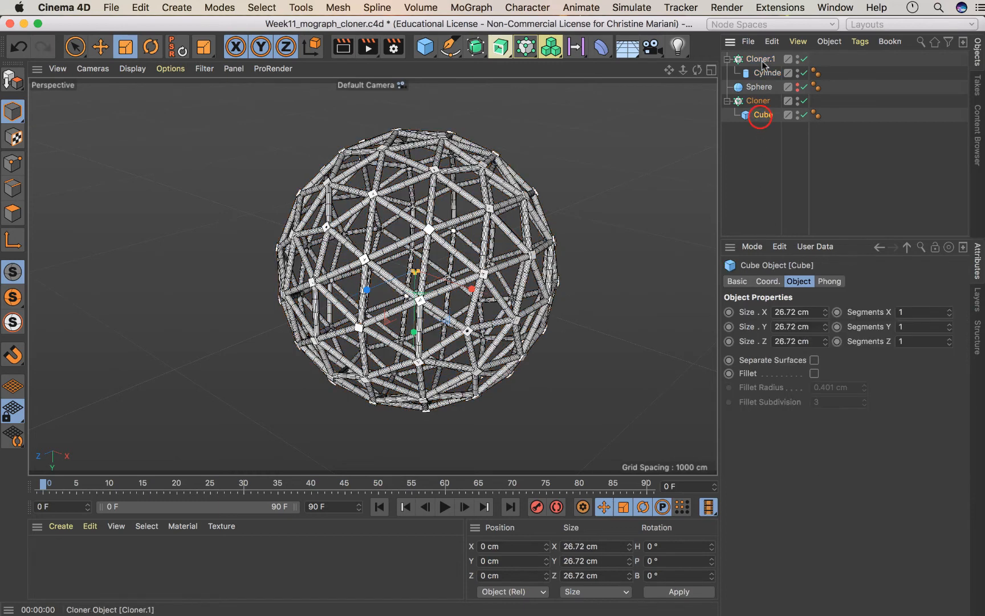
left_click(761, 59, "shift")
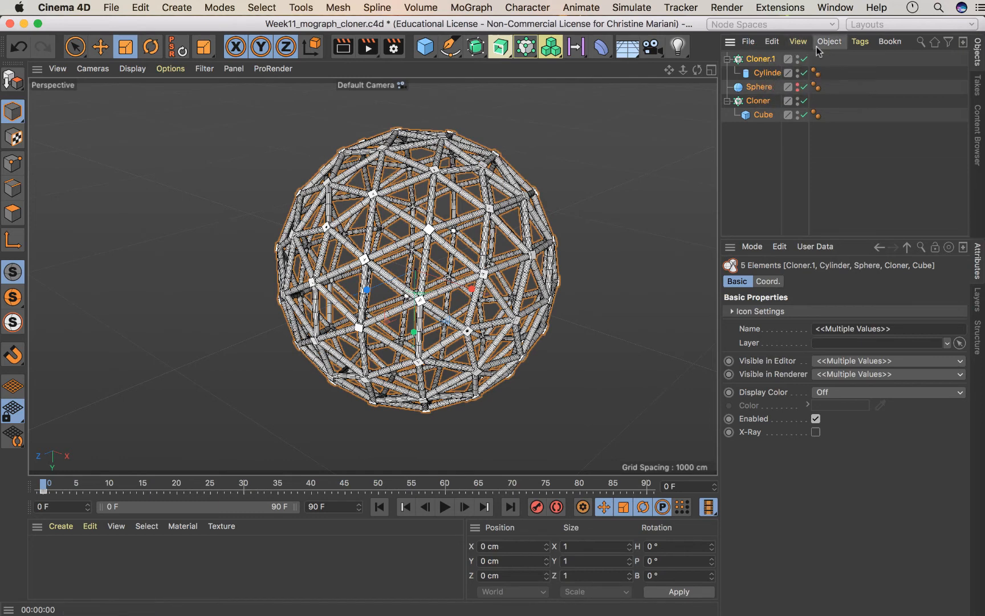
right_click(771, 72)
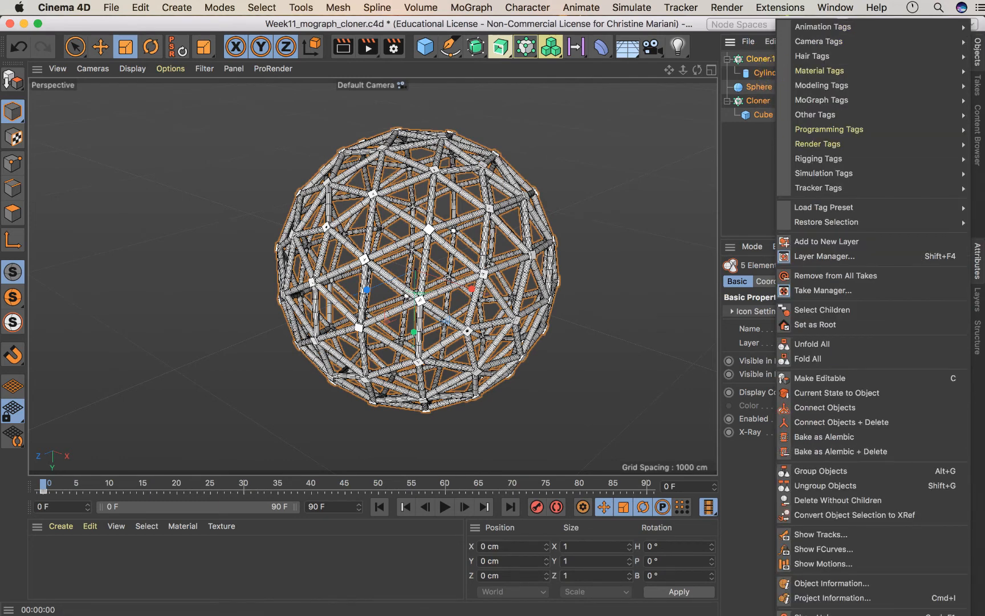
left_click(842, 472)
Step: Rename the null as "cloner object" and hide it in the viewport and renderer
double_click(754, 58)
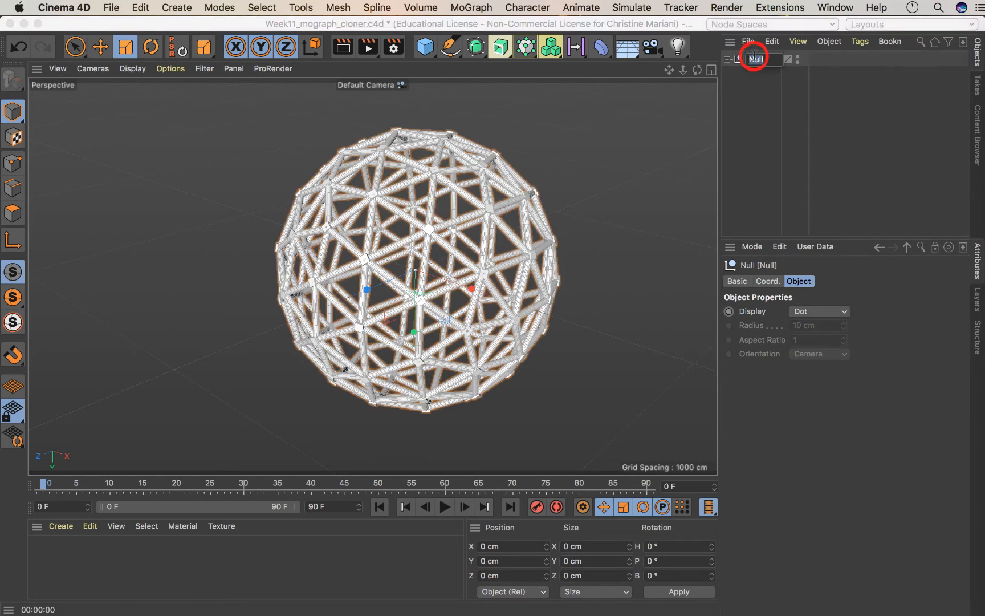
type("c")
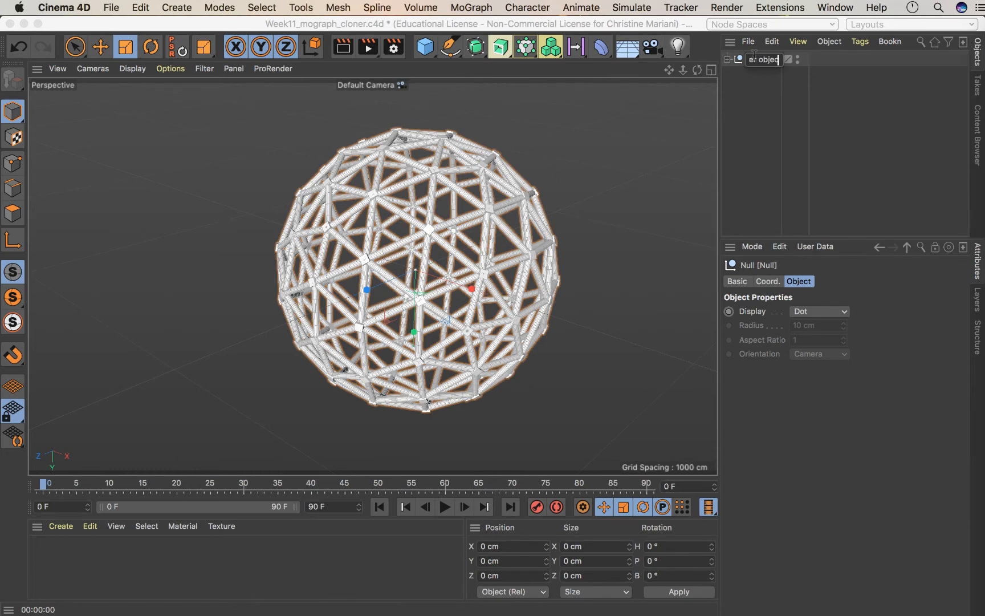
type("t")
key("Return")
left_click(800, 60)
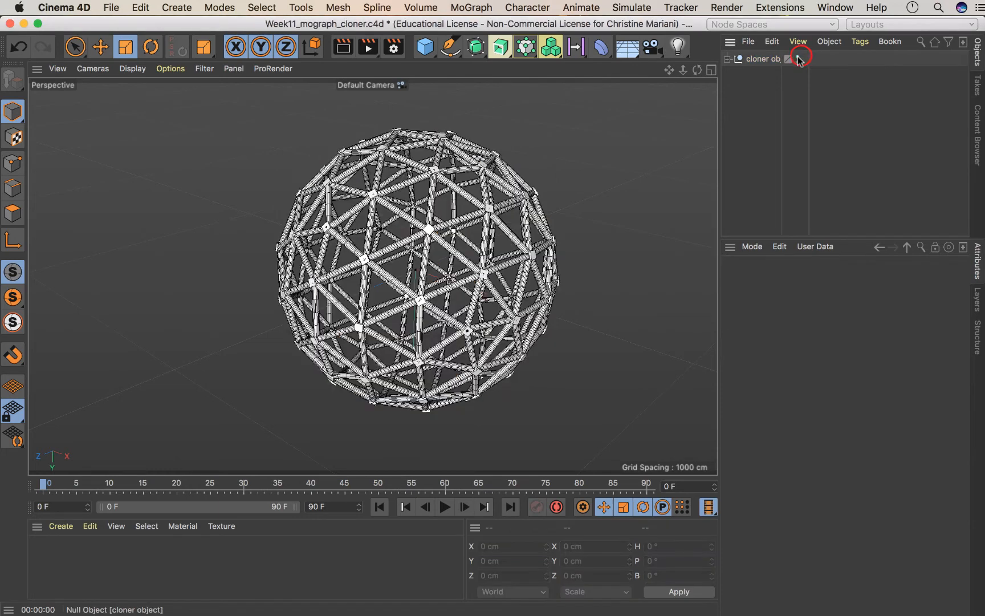
left_click(797, 57)
left_click(750, 143)
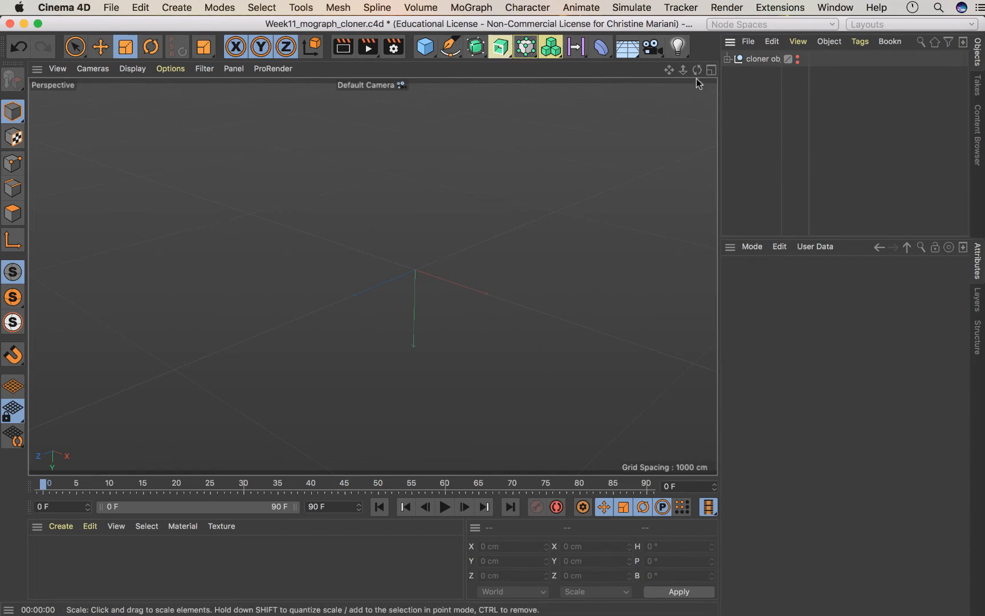
Step: Add a new Cloner object to the emptied scene
left_click_drag(697, 70, 372, 276)
left_click_drag(696, 71, 678, 81)
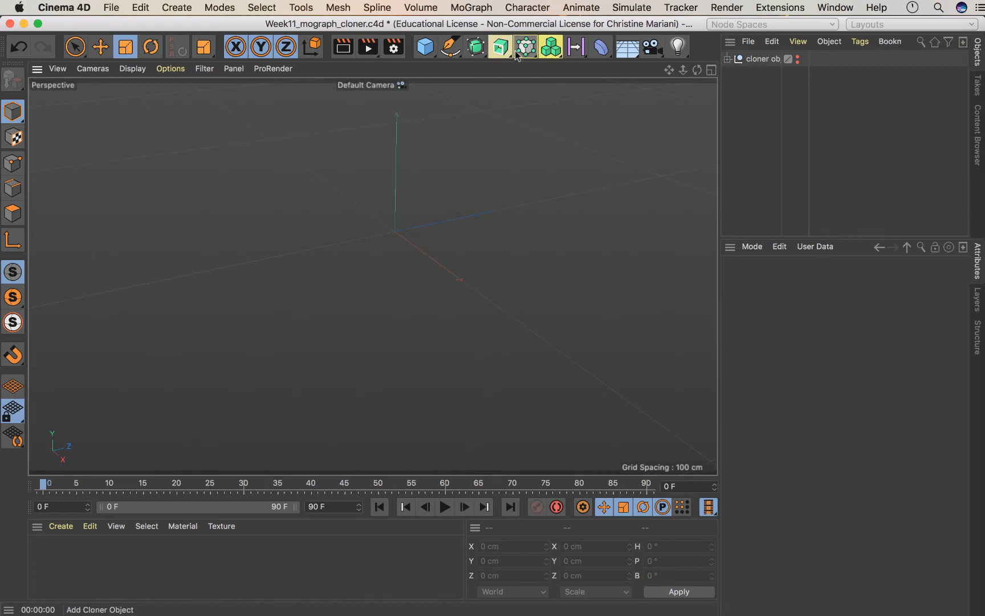
left_click(494, 49)
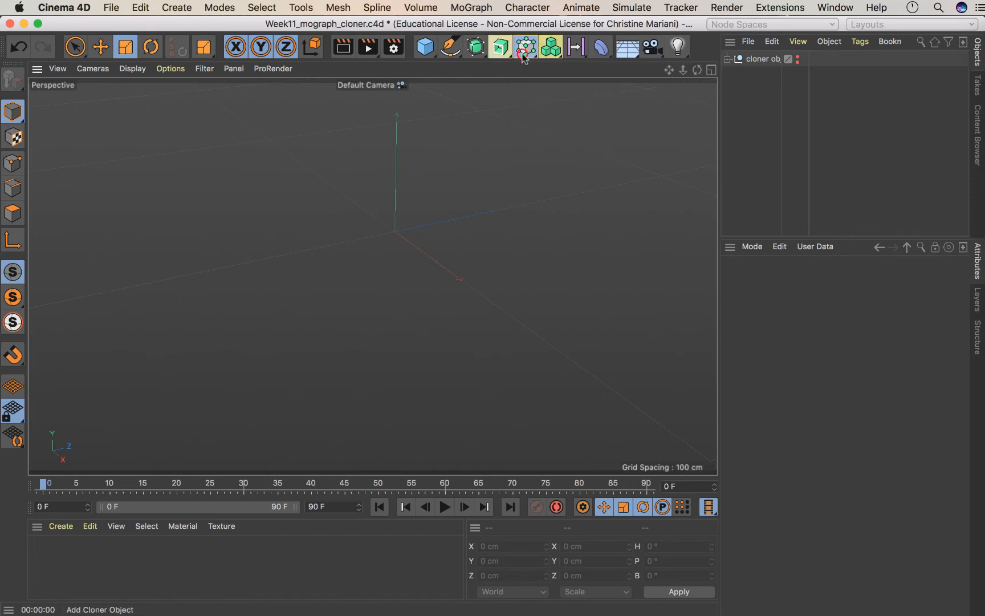
left_click(526, 46)
left_click(433, 65)
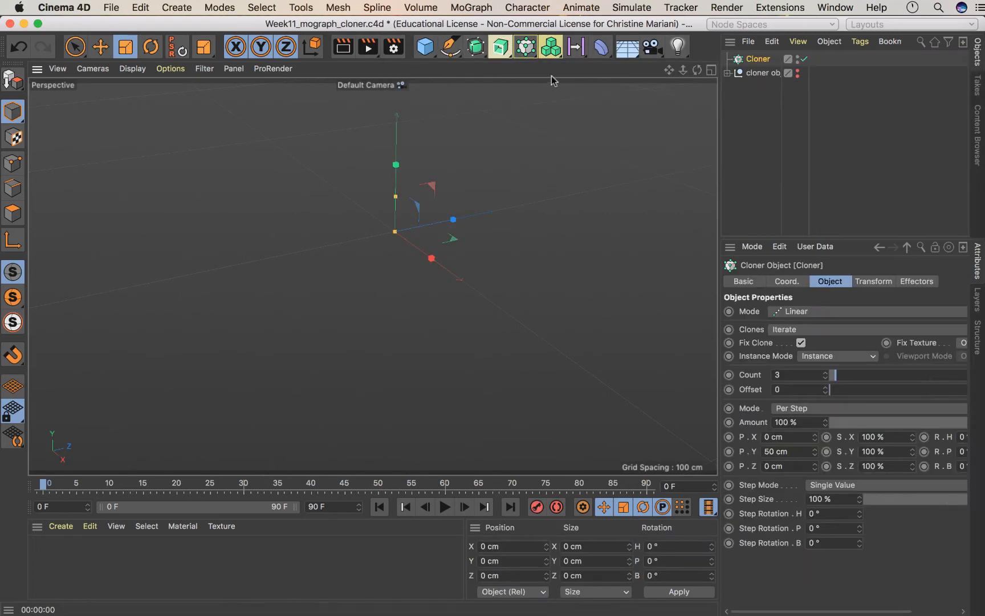
Step: Add a cube scaled down to about 48.7 cm per side and nest it under the new Cloner
left_click(425, 47)
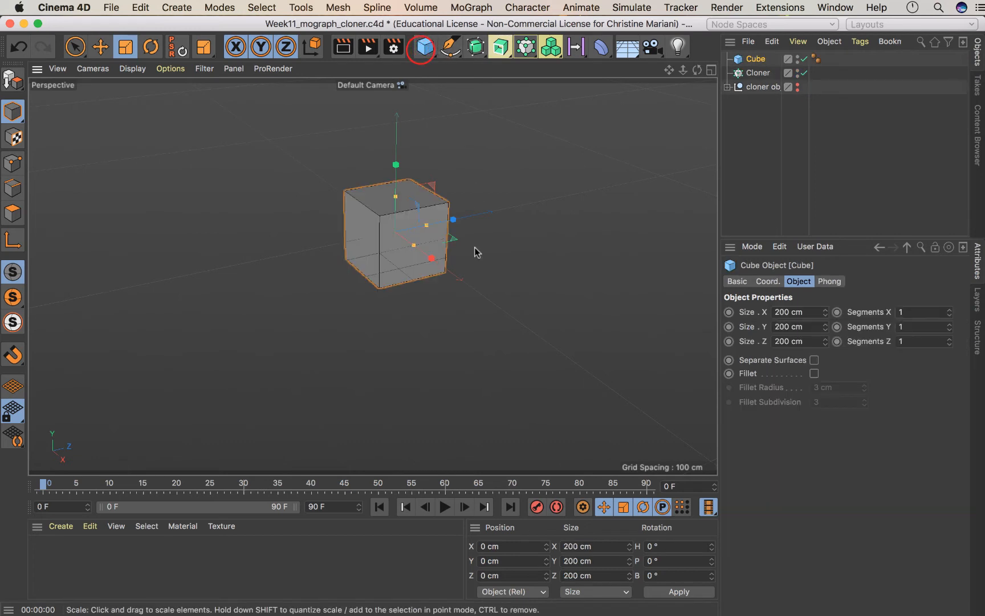
left_click_drag(539, 245, 77, 311)
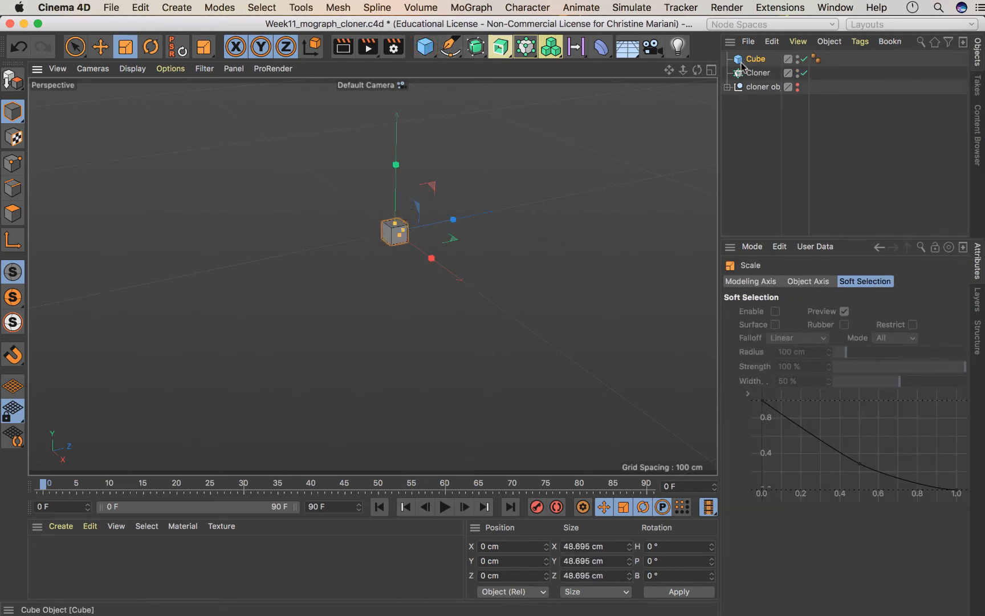
left_click_drag(755, 58, 758, 74)
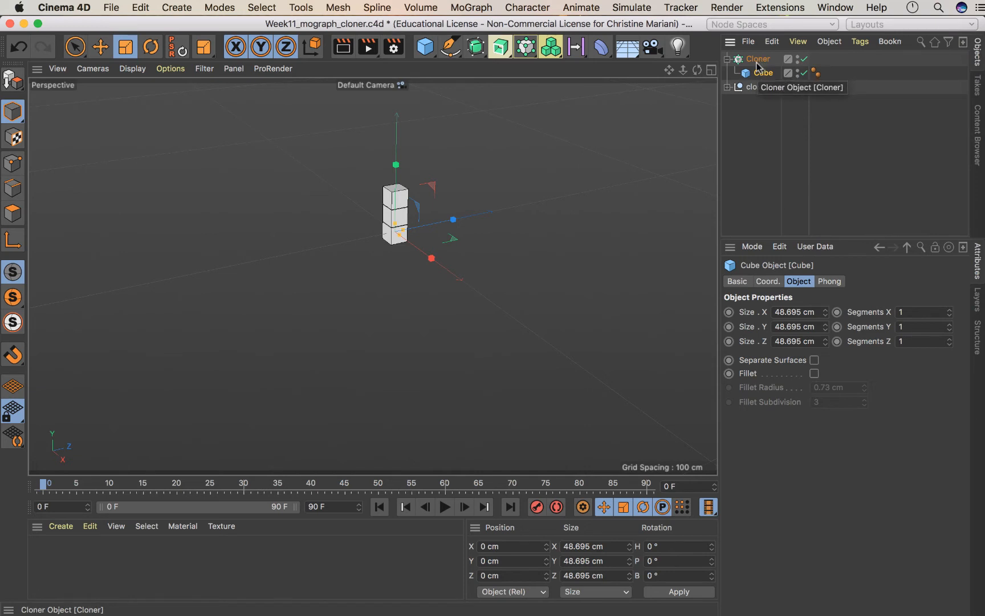
Step: Set the linear Cloner's count to 6 and scale its cube down to about 42.2 cm per side
left_click(756, 61)
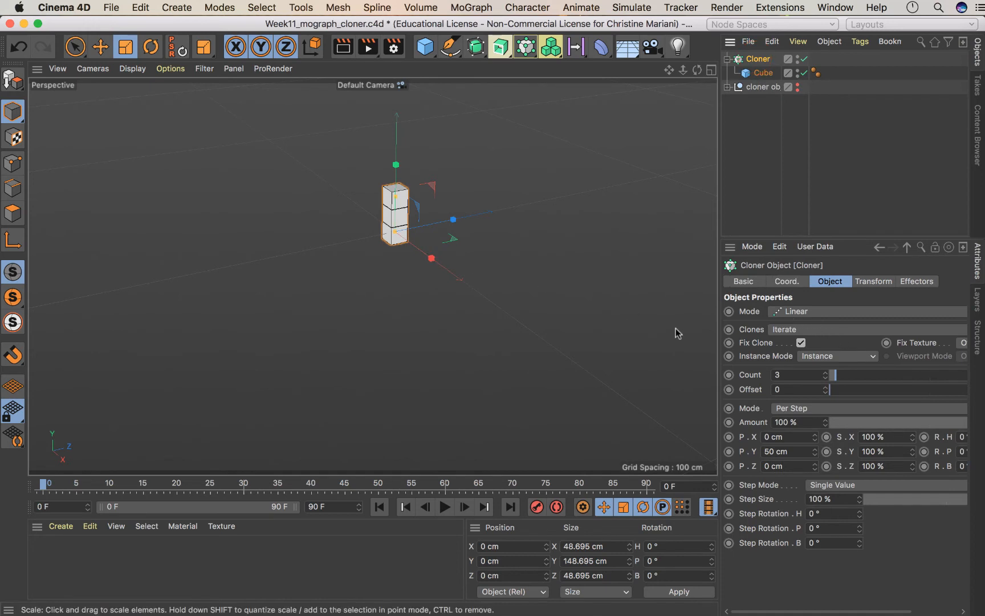
mouse_move(836, 379)
left_mouse_down()
mouse_move(839, 390)
mouse_move(827, 391)
left_mouse_up()
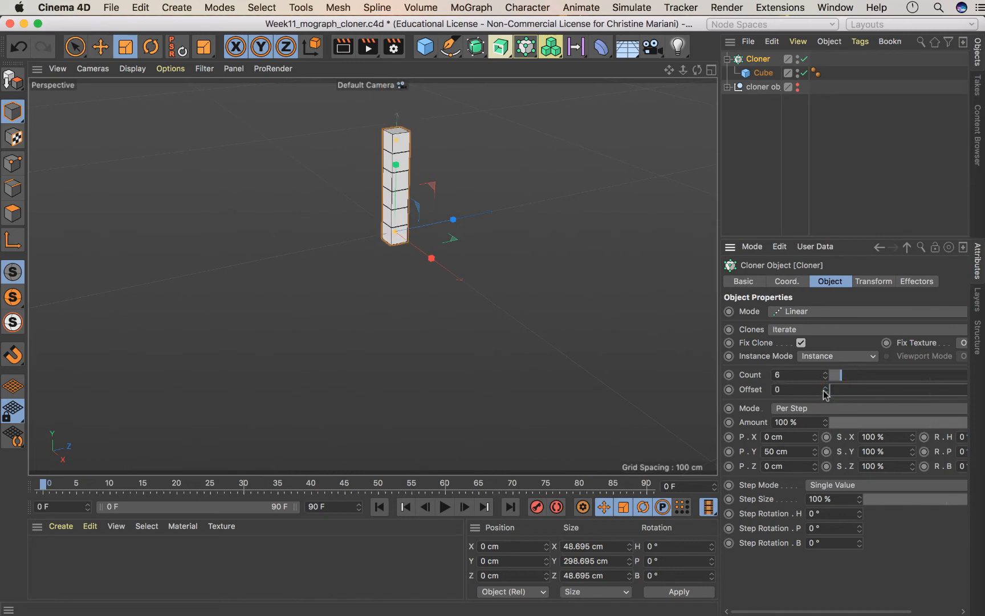
left_click(763, 73)
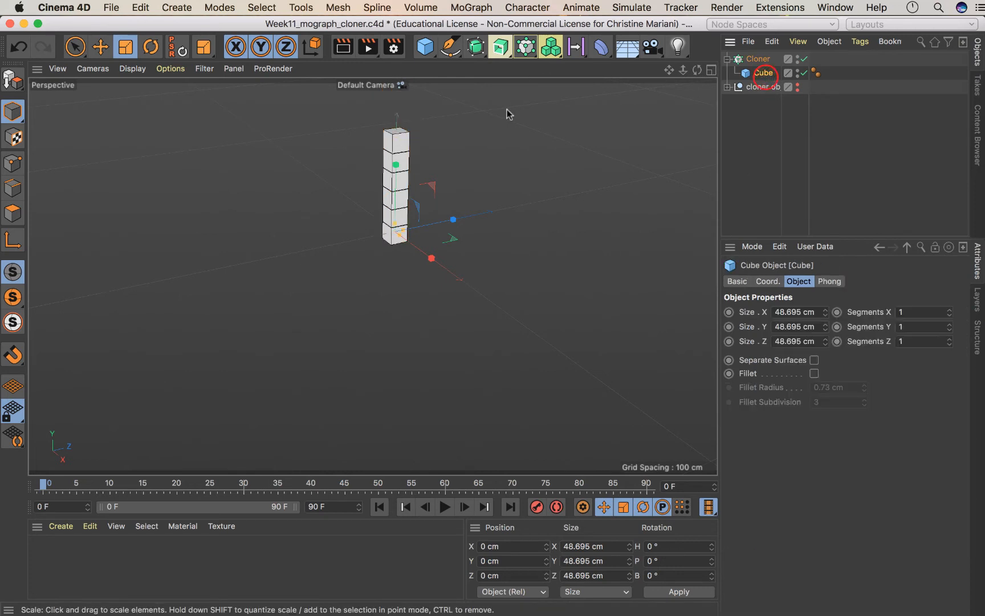
key("r")
key("t")
left_click_drag(524, 211, 466, 248)
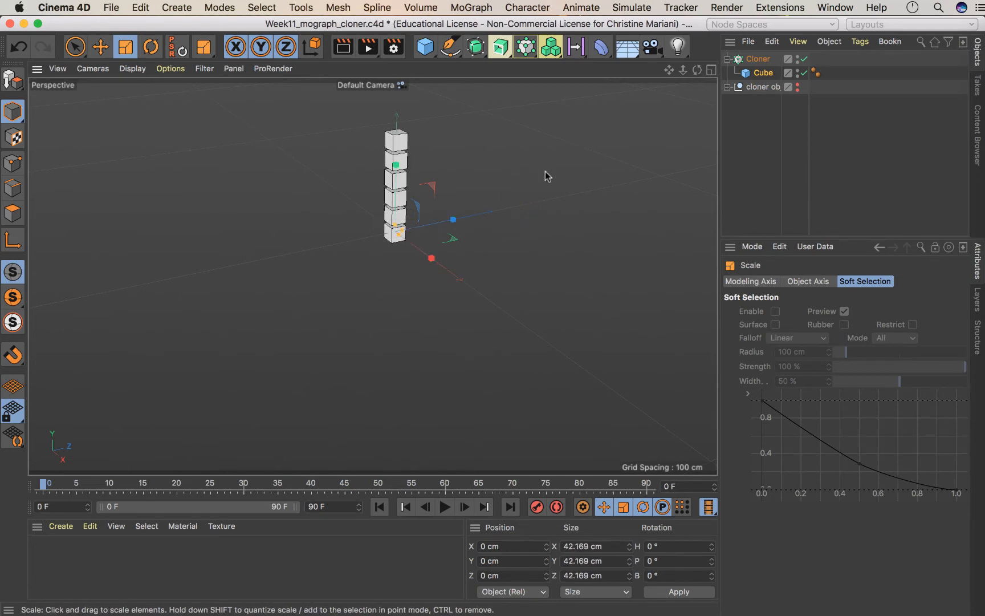
Step: Try rotating the cube nested under the Cloner, and undo the rotation
left_click(759, 63)
left_click(760, 73)
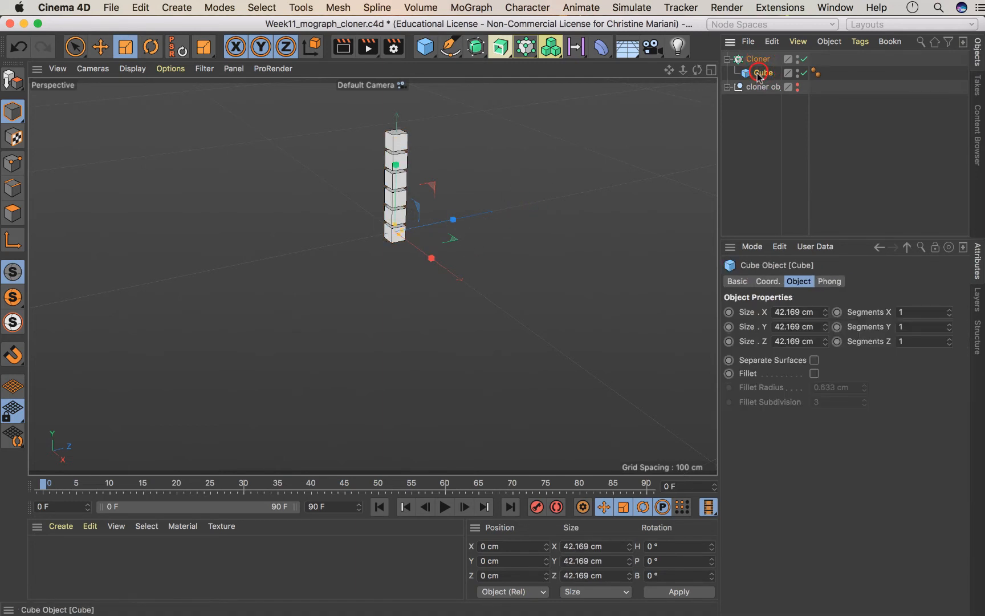
key("r")
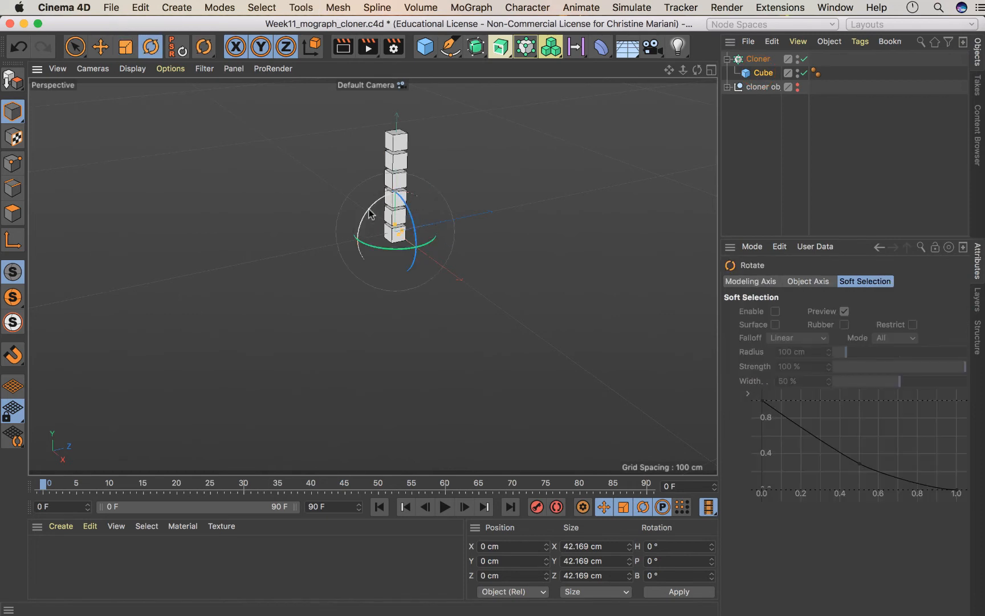
left_click_drag(404, 198, 504, 213)
key("super+z")
key("super+z")
key("e")
key("super+z")
Step: Scale the cube under the Cloner down uniformly to about 35.6 cm per side
left_click(761, 61)
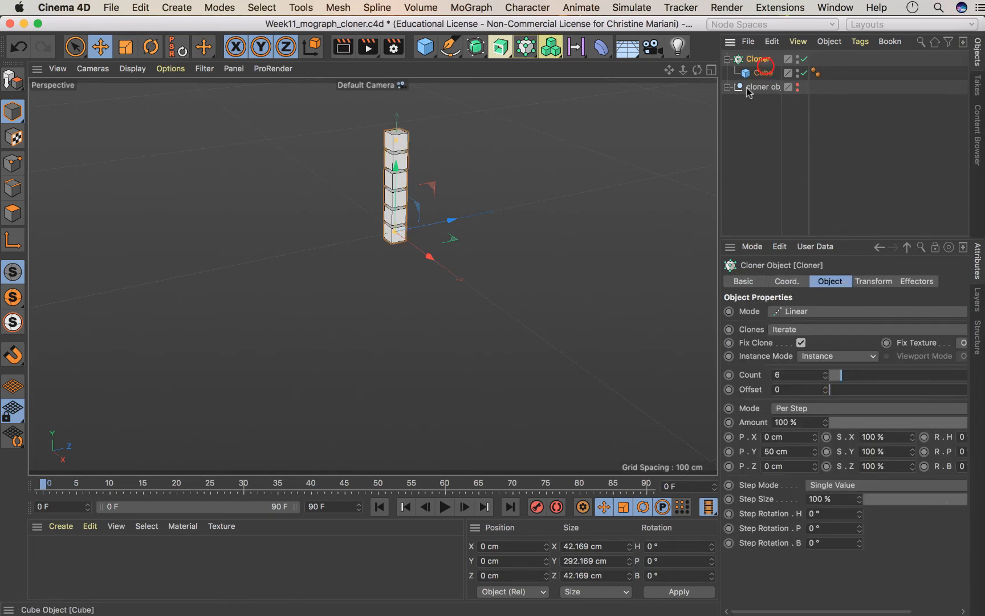
left_click(558, 198)
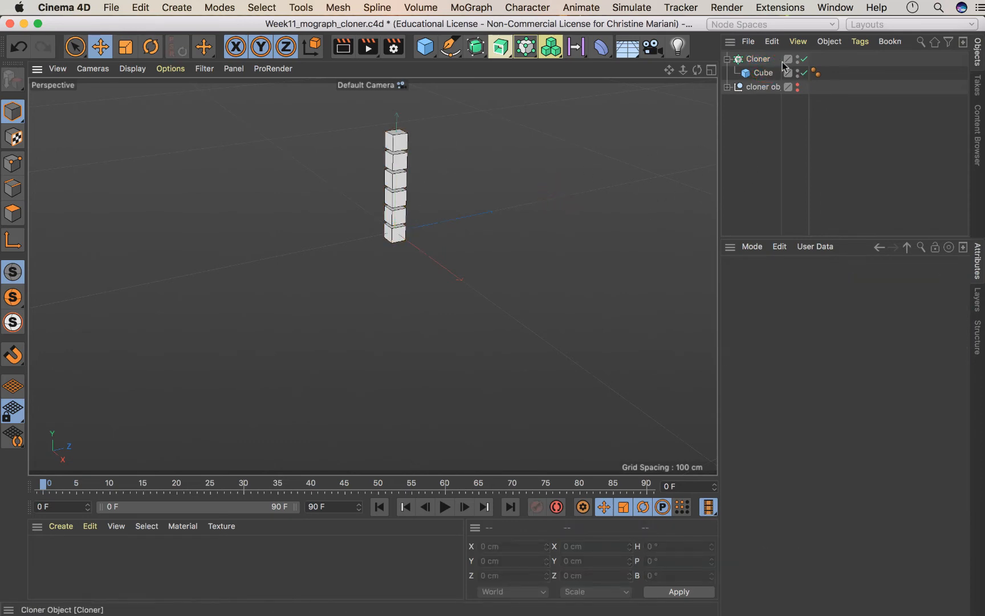
left_click(758, 59)
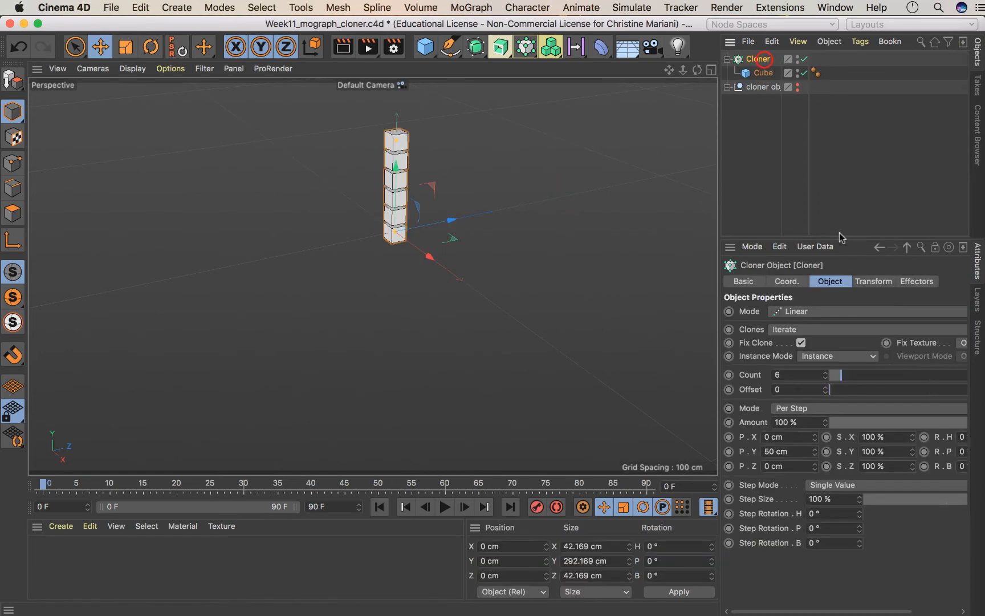
left_click(875, 282)
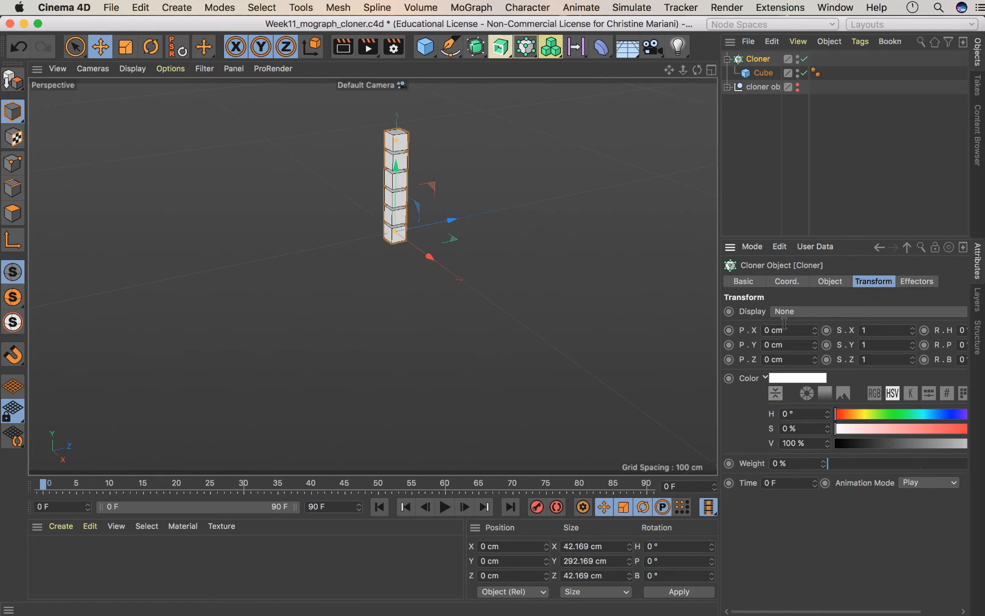
left_click(829, 281)
left_click(762, 72)
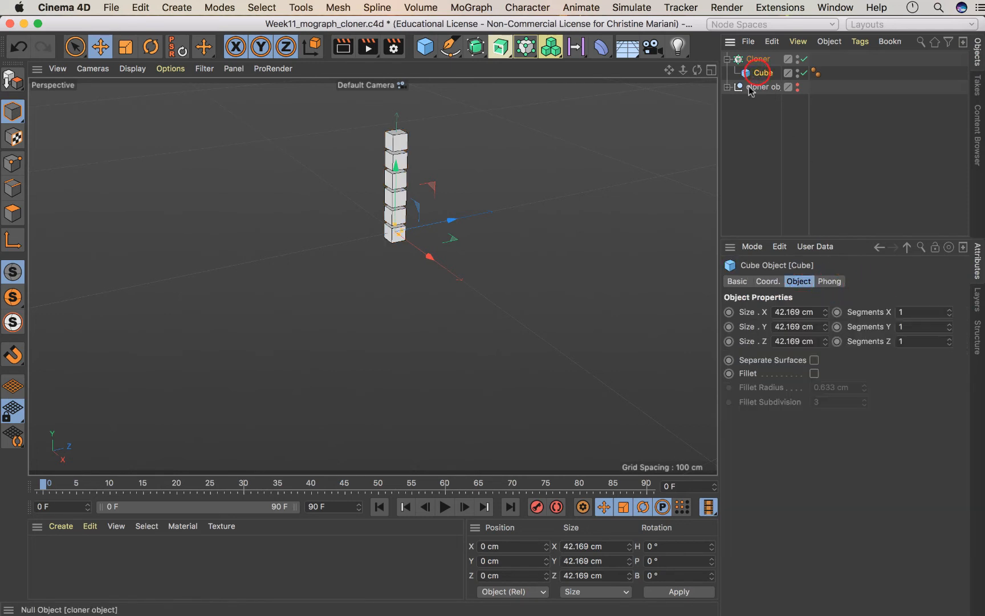
key("t")
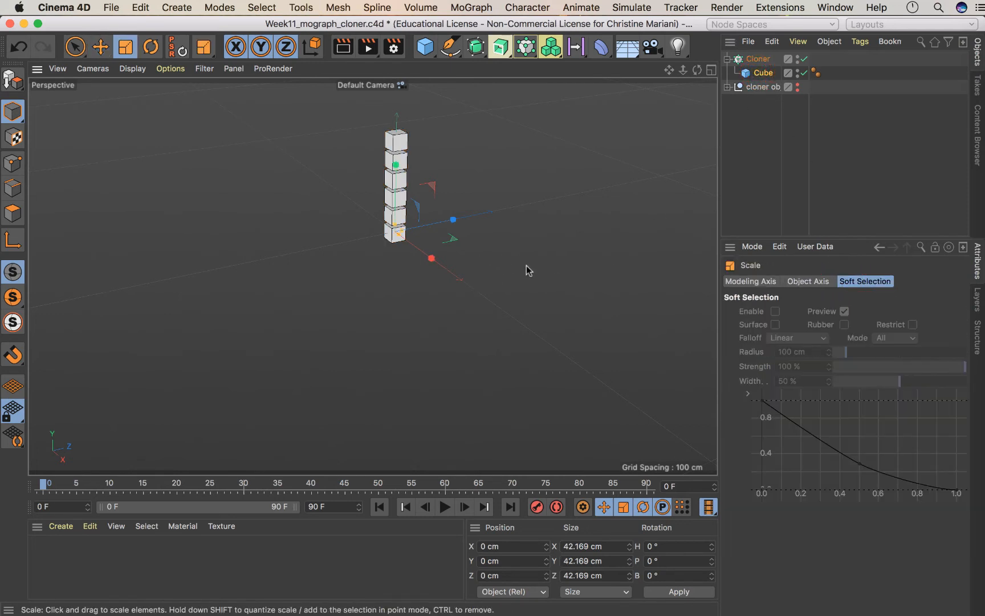
mouse_move(528, 268)
left_mouse_down()
mouse_move(435, 285)
mouse_move(622, 249)
mouse_move(402, 307)
mouse_move(615, 254)
mouse_move(460, 305)
mouse_move(514, 265)
left_mouse_up()
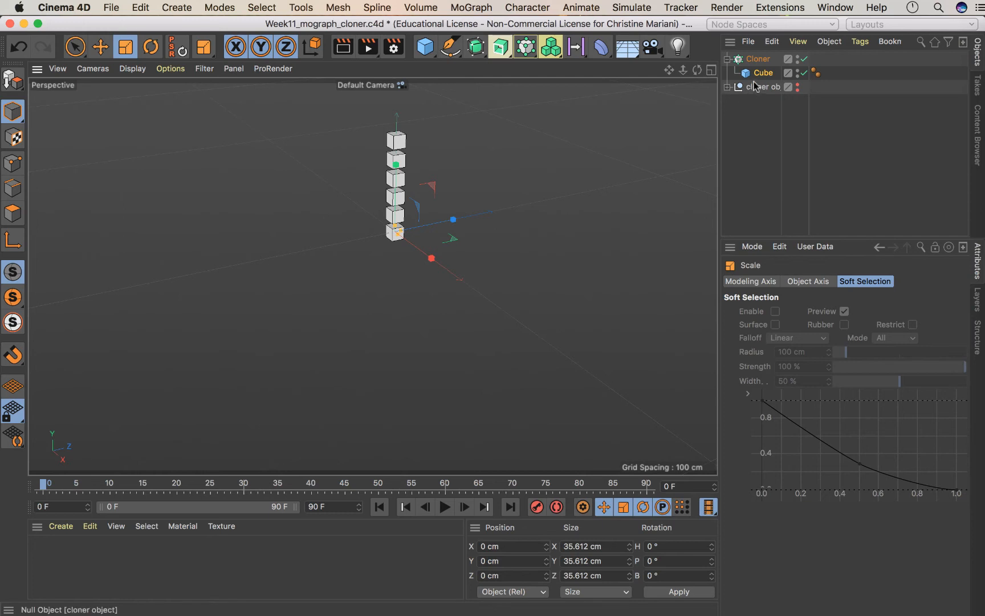
Step: Try changing the X position and X scale in the Cloner's transform settings, undoing each change
left_click(760, 59)
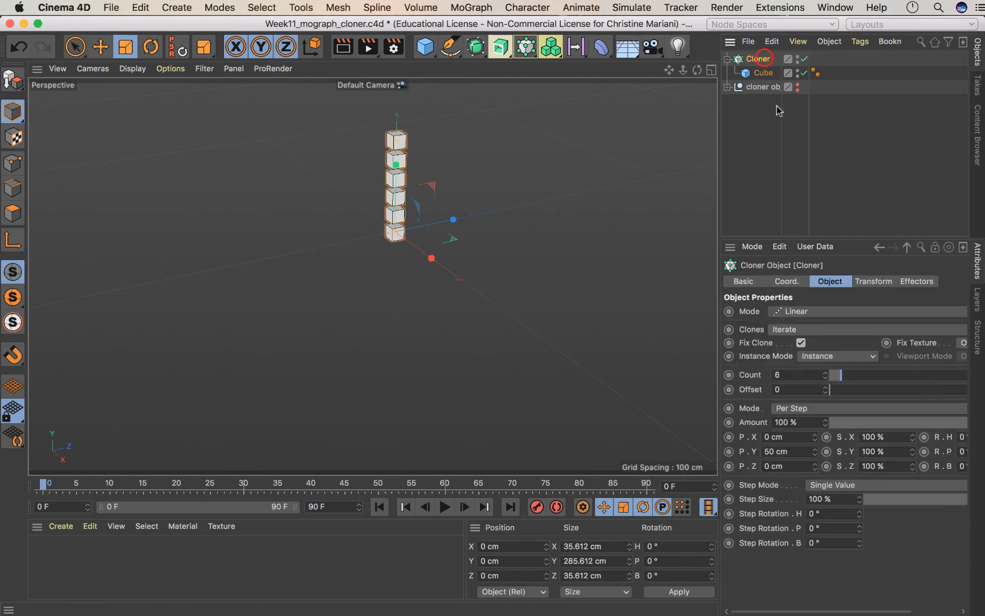
left_click(874, 282)
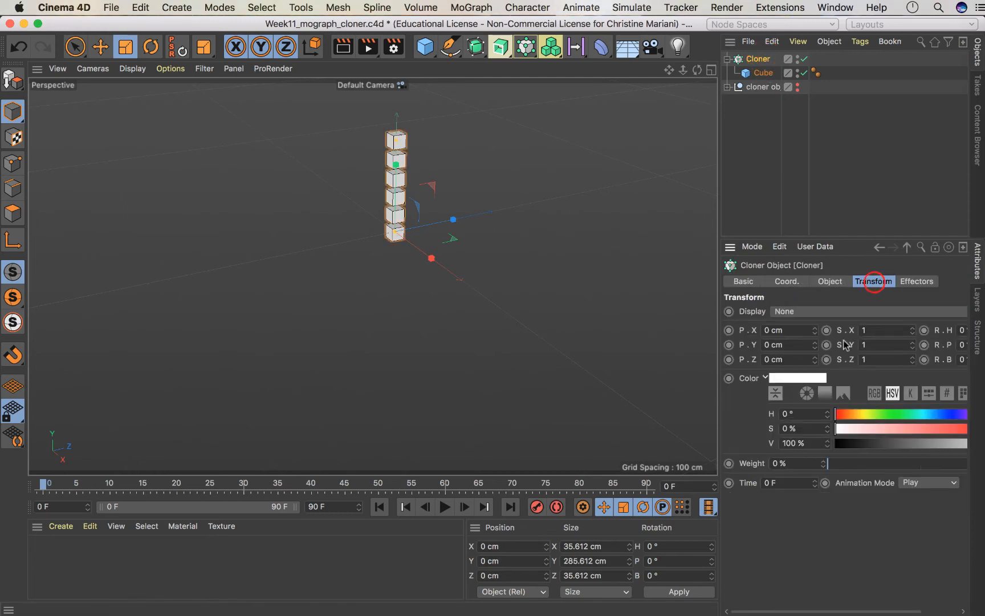
left_click_drag(814, 335, 814, 334)
key("super+z")
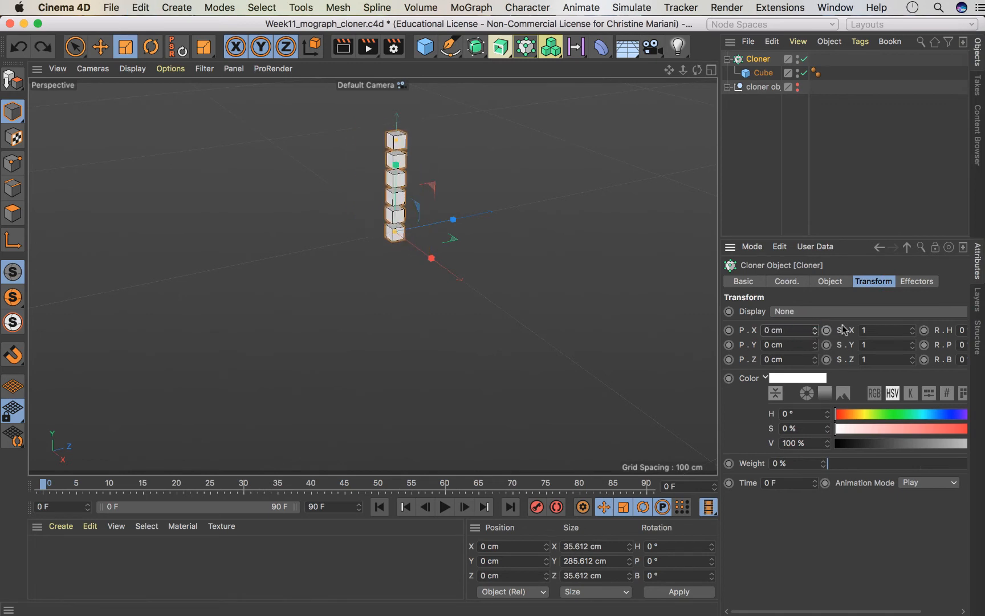
left_click_drag(912, 332, 912, 333)
key("super+z")
Step: Try a per-step X position of 19 cm on the linear Cloner, and undo it
left_click(762, 72)
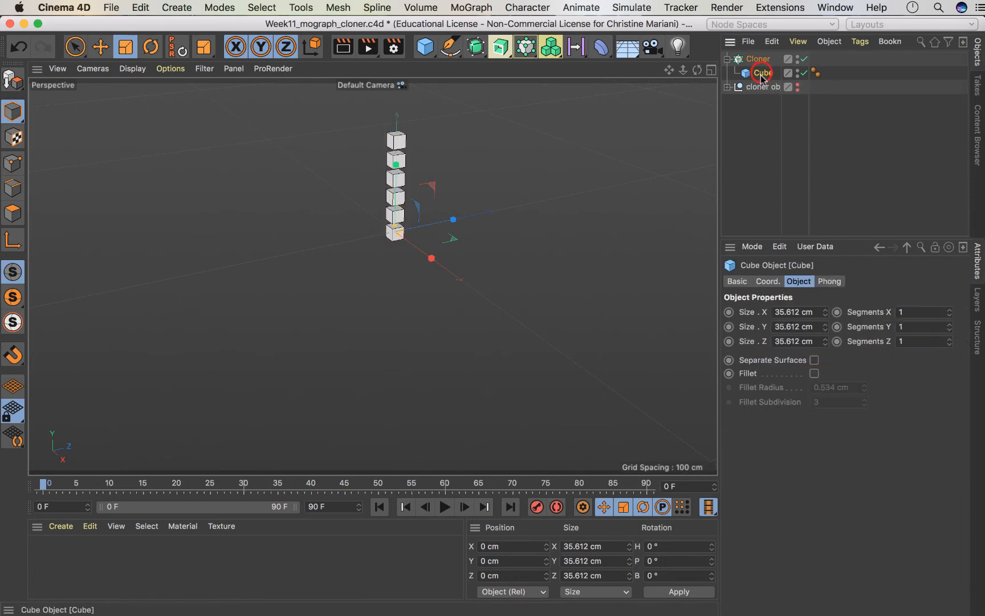
left_click(758, 59)
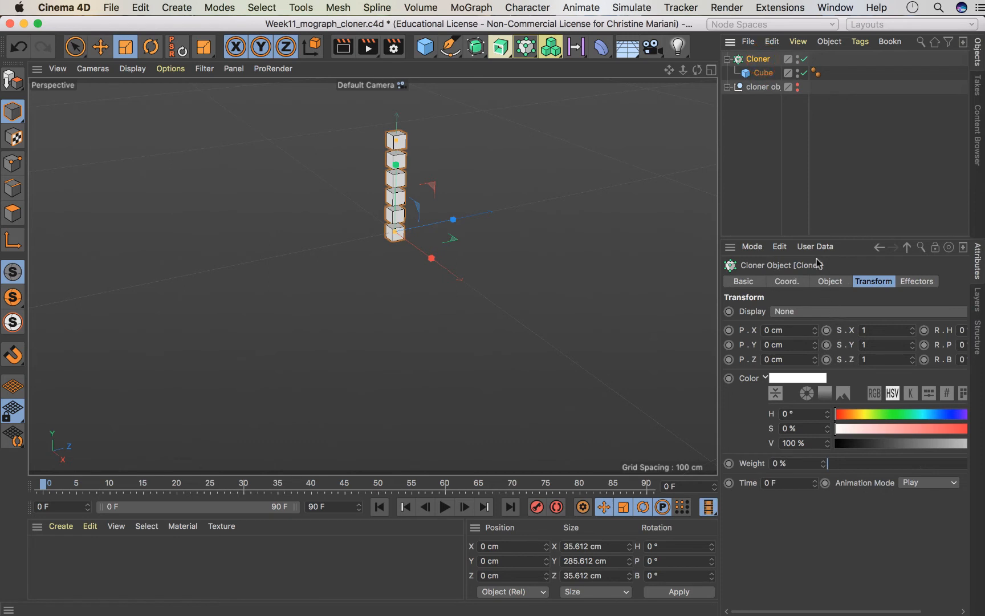
left_click(762, 72)
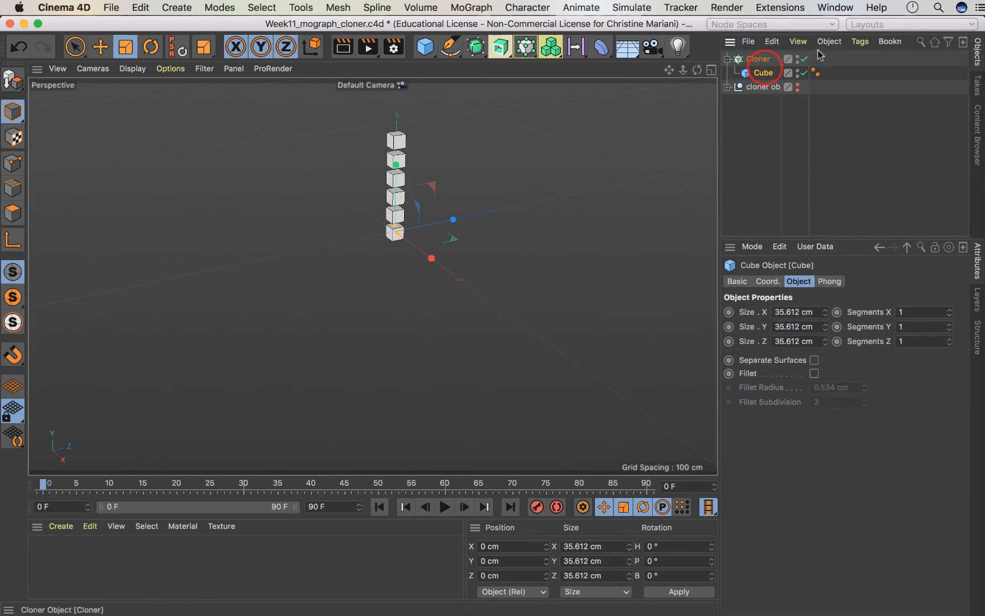
left_click(758, 59)
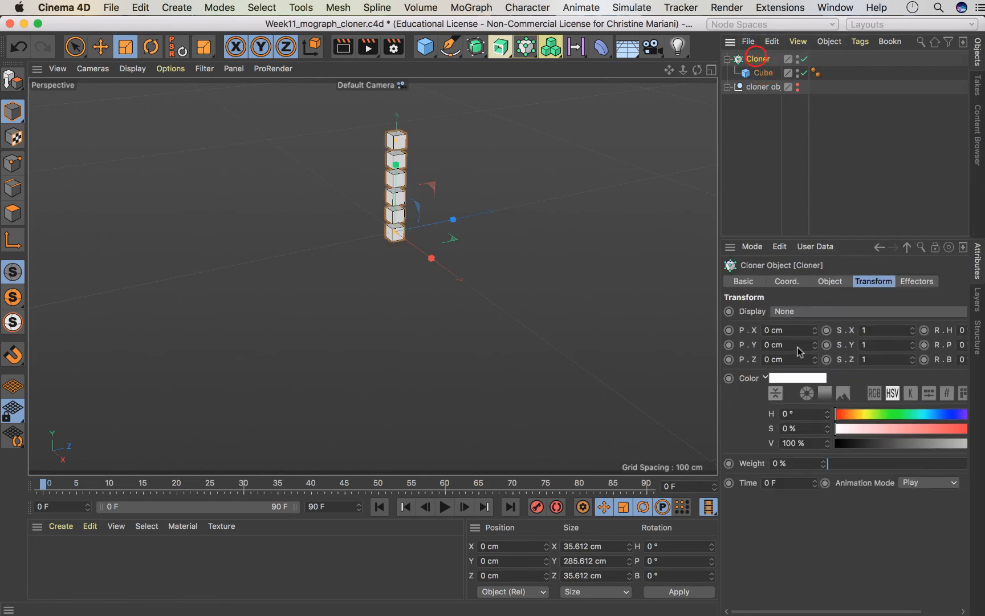
left_click(789, 285)
left_click(832, 282)
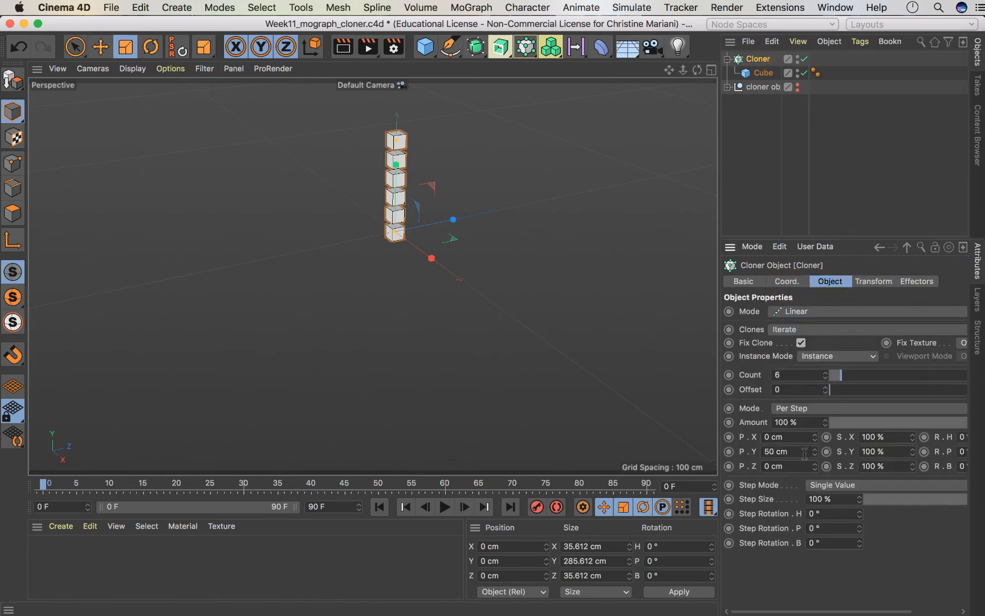
left_click_drag(816, 439, 814, 440)
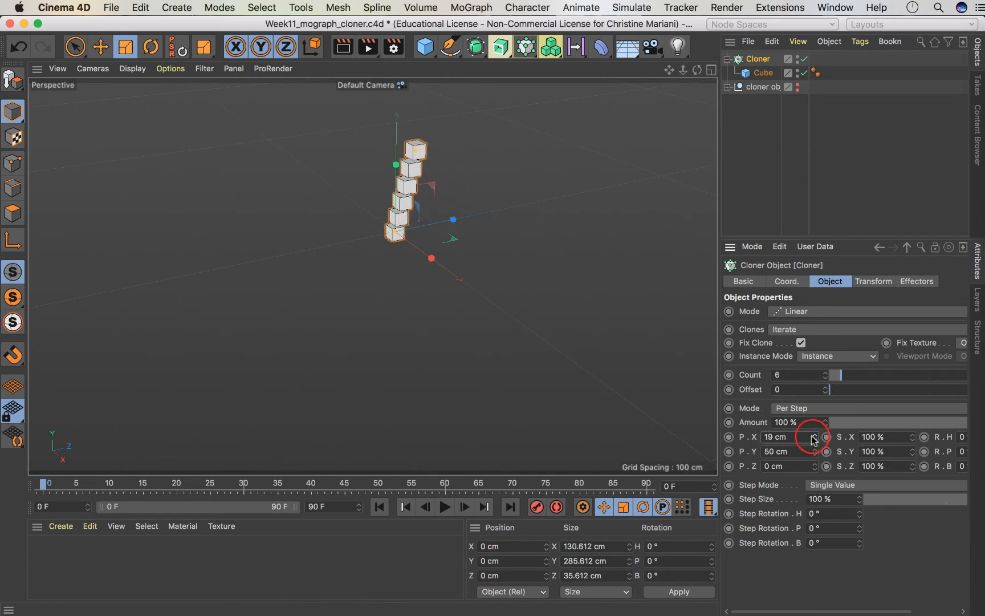
key("super+z")
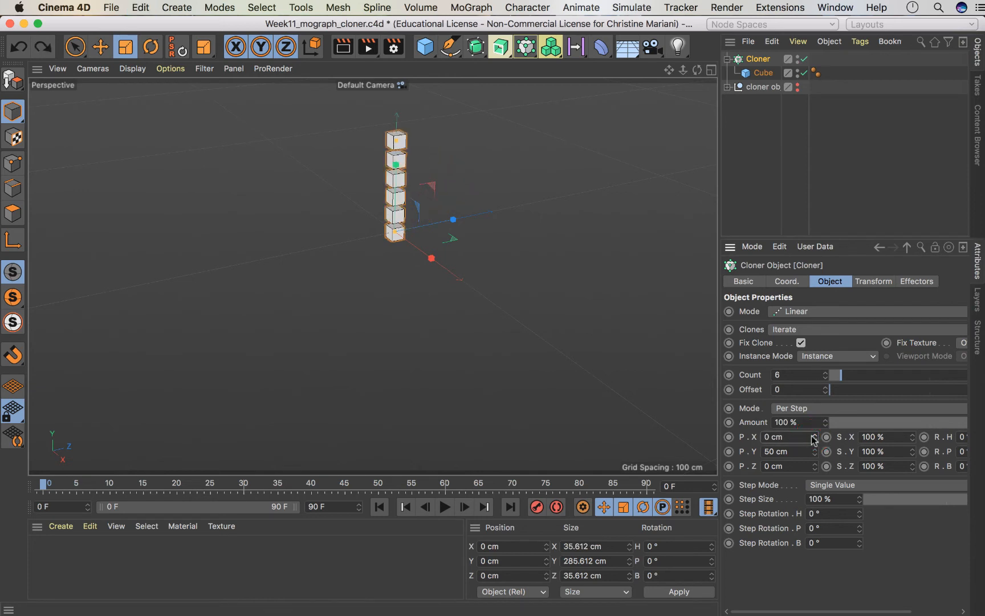
Step: Set the linear Cloner's per-step Y position to 100 cm to space the cubes farther apart vertically
left_click_drag(683, 70, 664, 127)
left_click_drag(495, 324, 504, 325)
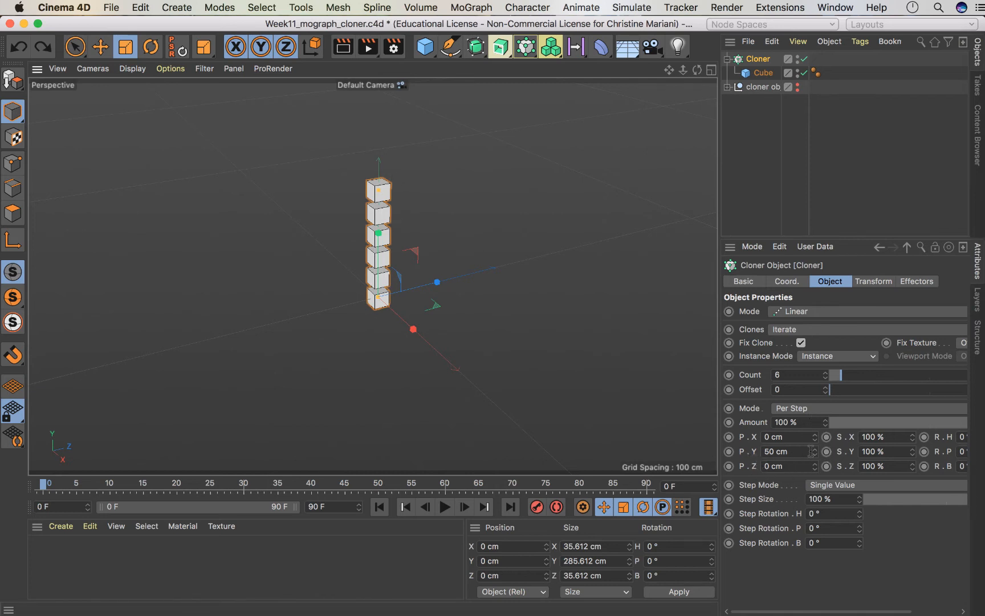
left_click_drag(811, 450, 814, 447)
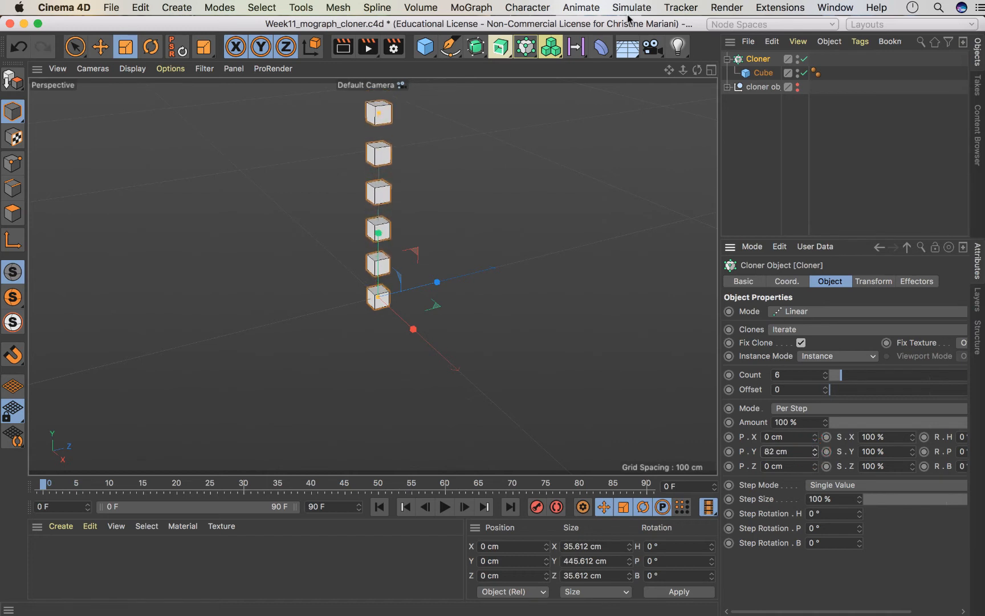
left_click_drag(669, 69, 647, 136)
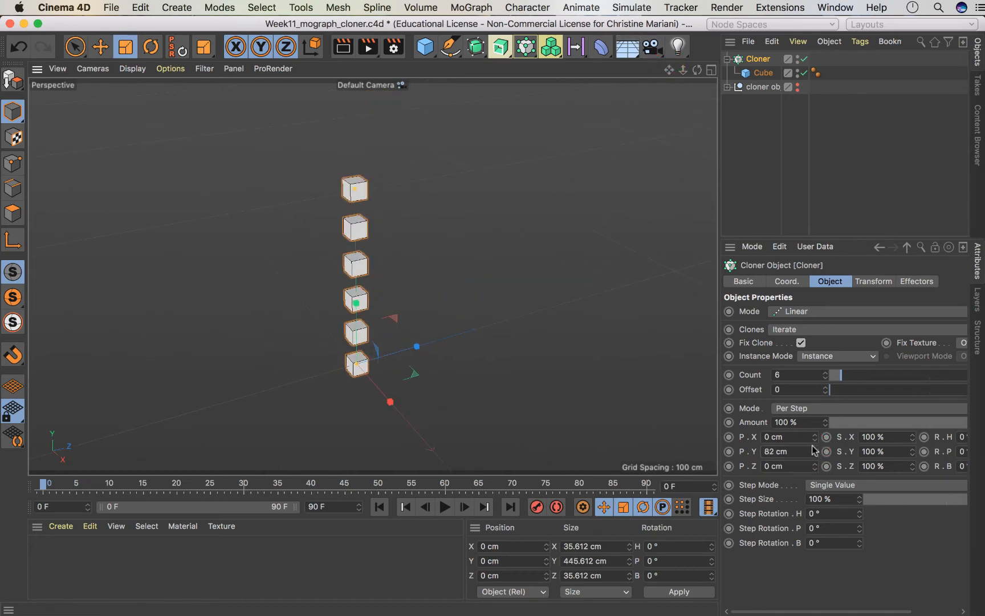
left_click_drag(814, 451, 815, 474)
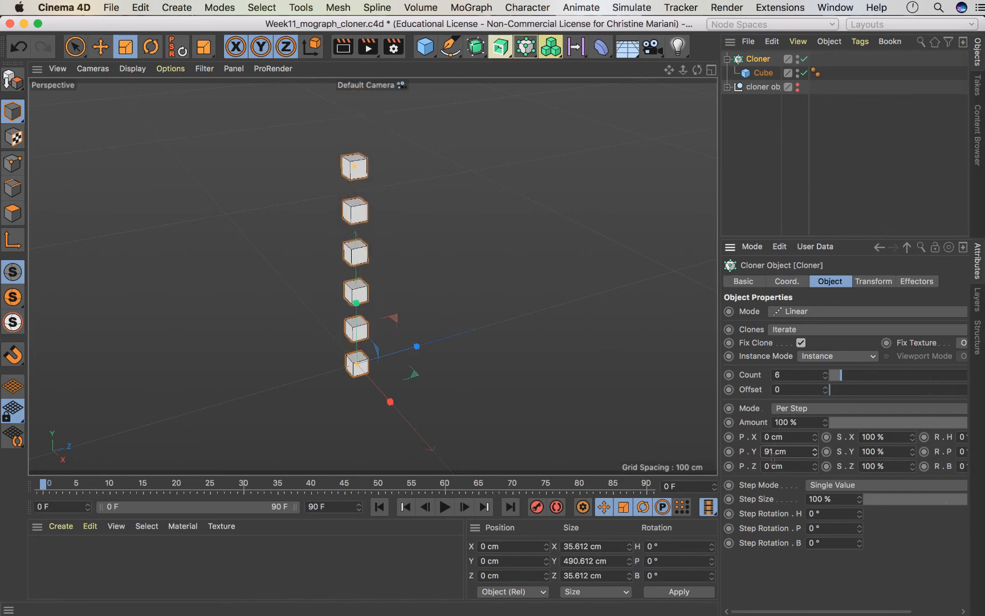
key("BackSpace")
key("Return")
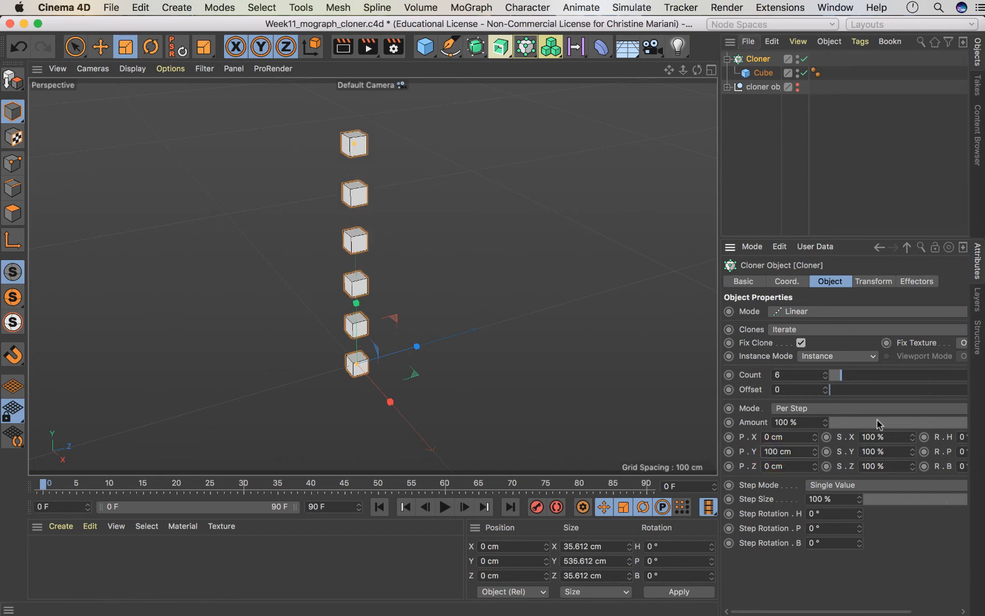
Step: Try a per-step X position of 60 cm and a Z offset on the Cloner, returning both to 0 cm
left_click_drag(815, 437, 833, 437)
left_click_drag(697, 70, 720, 71)
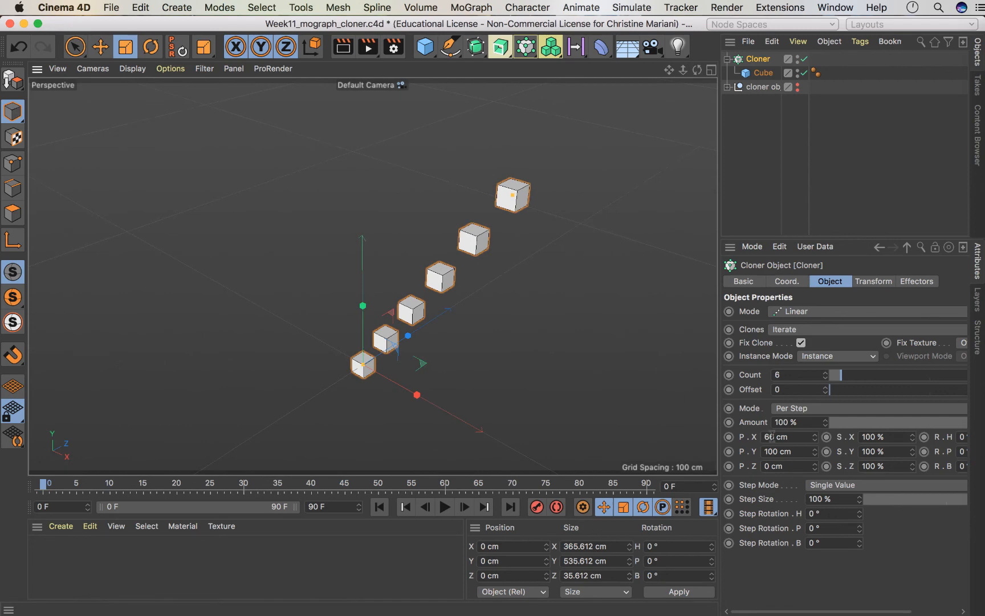
double_click(771, 437)
type("0")
key("Return")
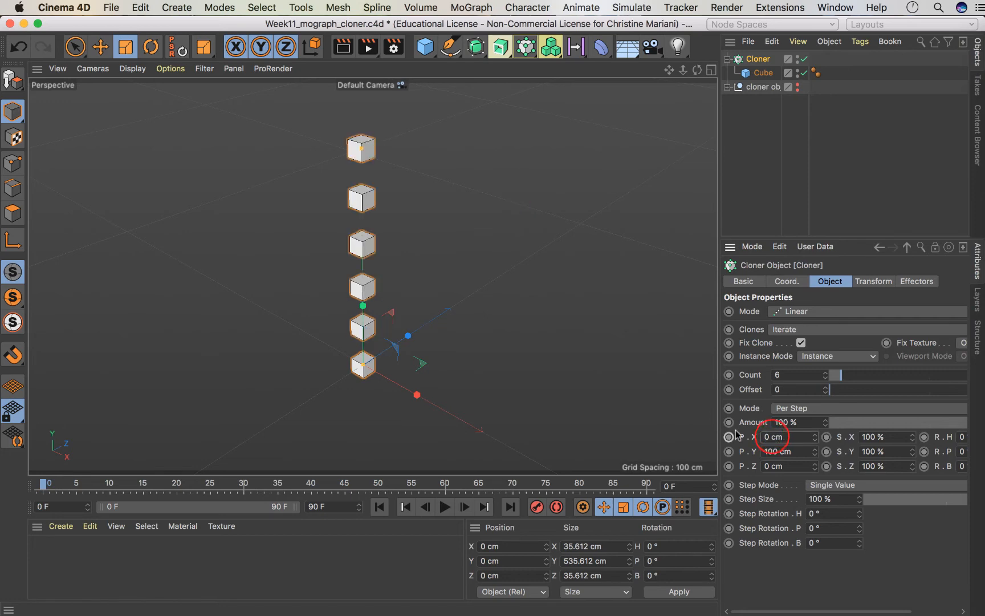
left_click_drag(814, 466, 814, 465)
key("super+z")
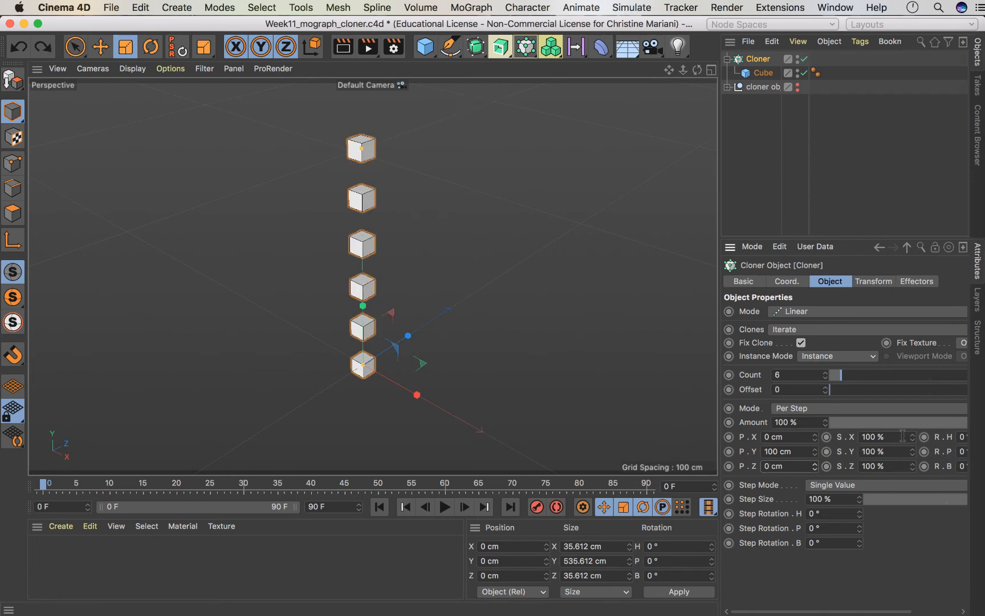
Step: Try per-step X scales of 171% and 49% on the Cloner, and undo them
left_click_drag(913, 437, 915, 428)
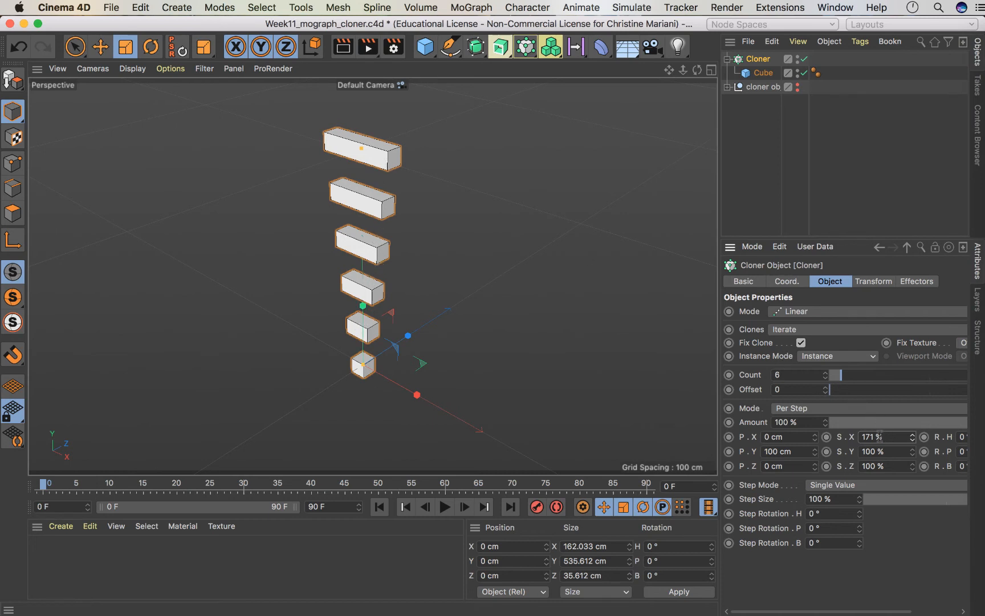
mouse_move(912, 440)
left_mouse_down()
mouse_move(913, 476)
mouse_move(913, 434)
mouse_move(913, 457)
left_mouse_up()
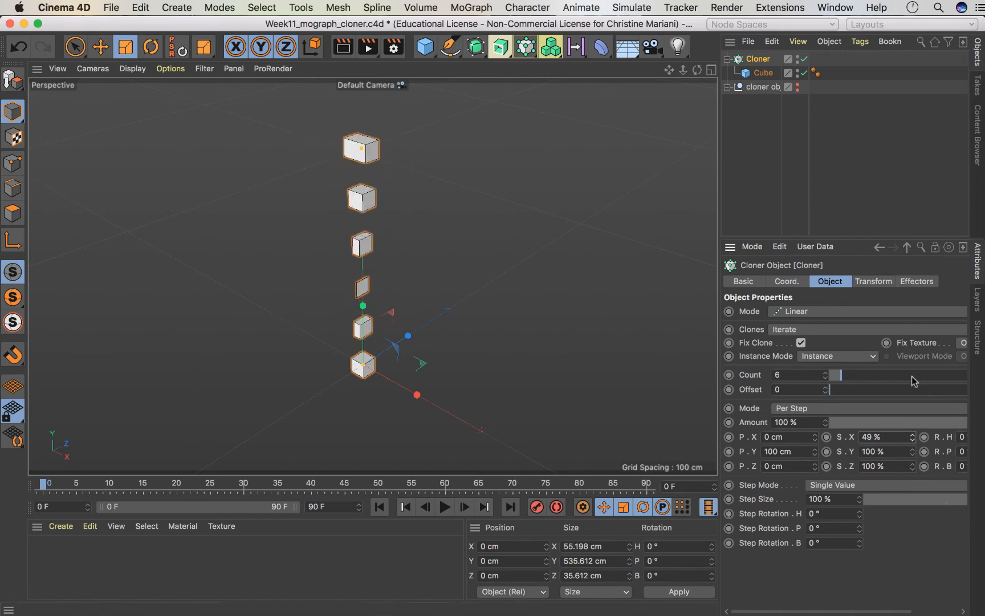
key("super+z")
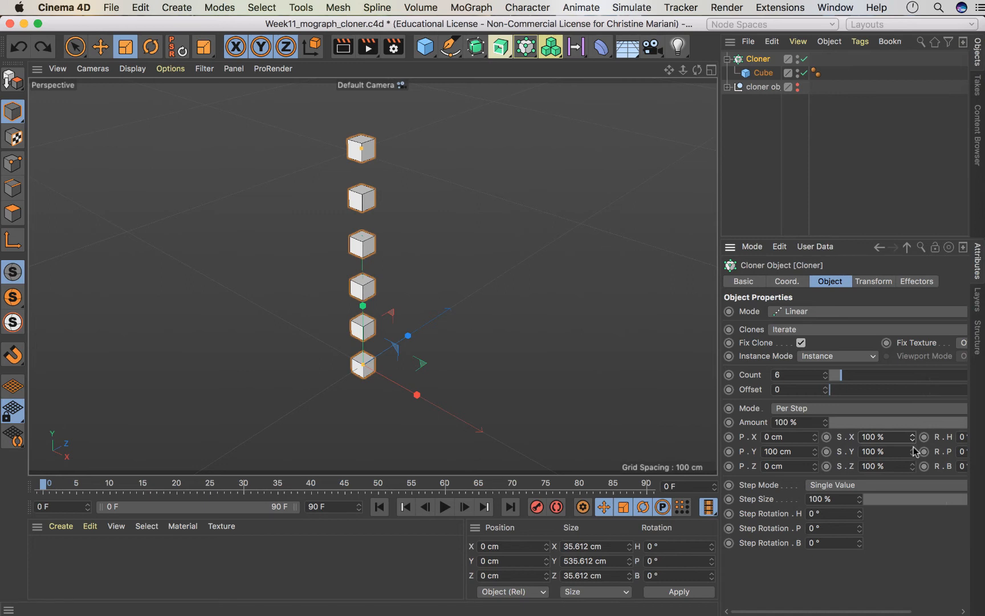
Step: Set the Cloner's per-step scale to 179% on X and 95% on Y, undoing a trial Z scale of 149%
left_click_drag(912, 452, 913, 463)
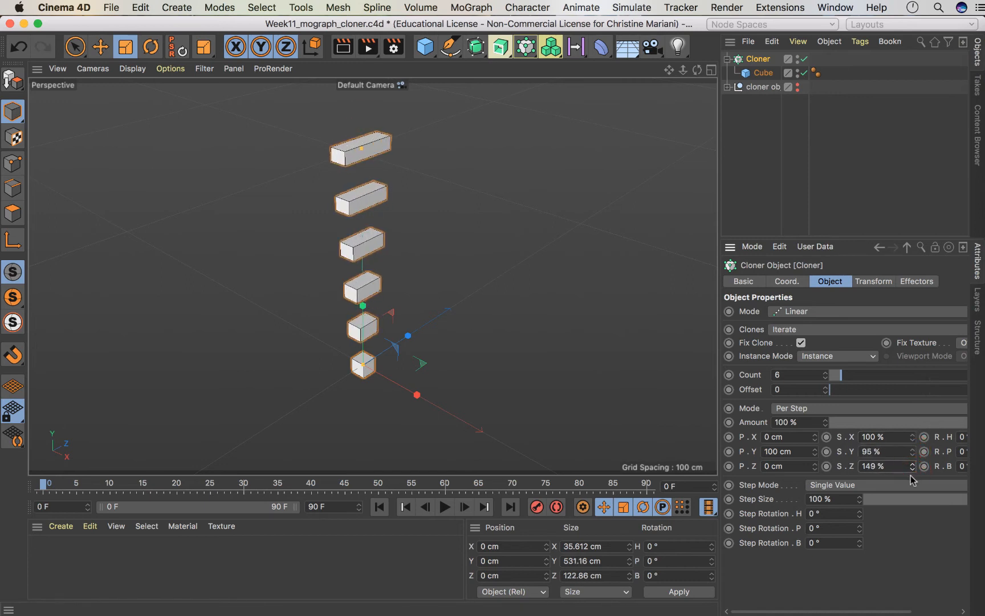
key("super+z")
left_click_drag(913, 437, 913, 427)
left_click_drag(912, 436, 912, 430)
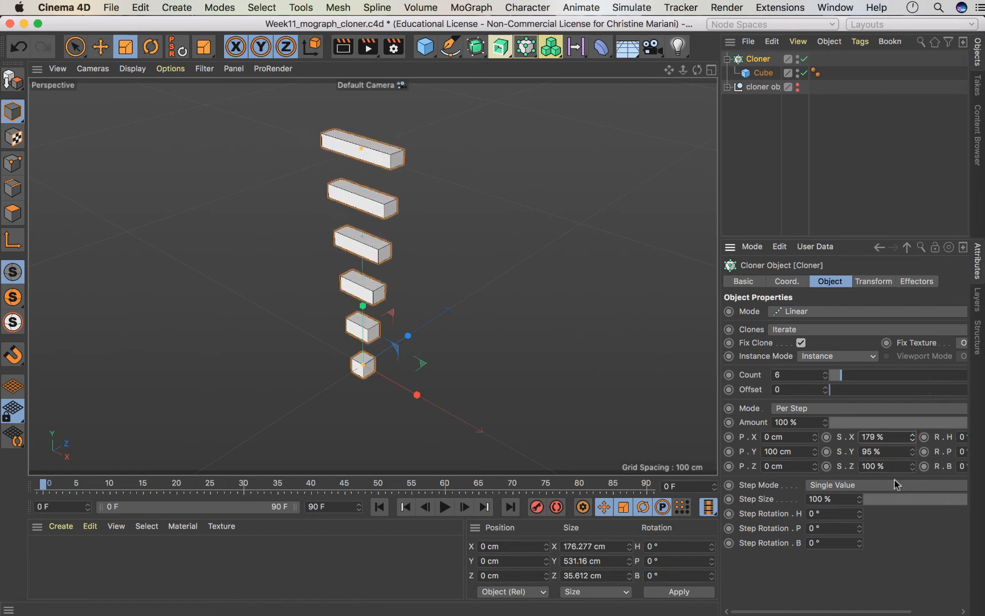
Step: Set the Cloner's per-step heading rotation to -9° after trying 78°, so the stacked clones twist progressively
left_click_drag(806, 612, 855, 612)
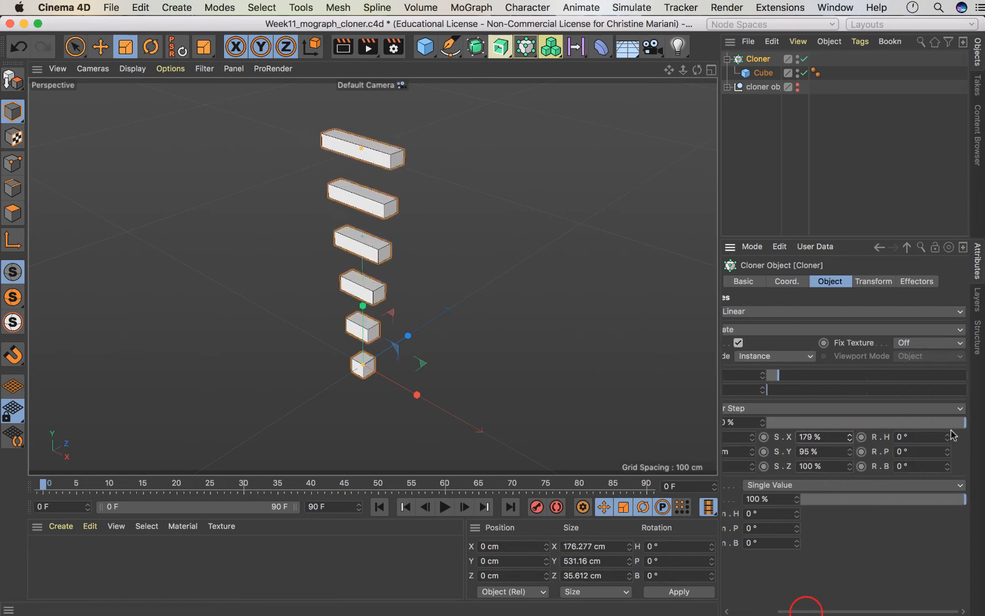
left_click_drag(947, 437, 946, 422)
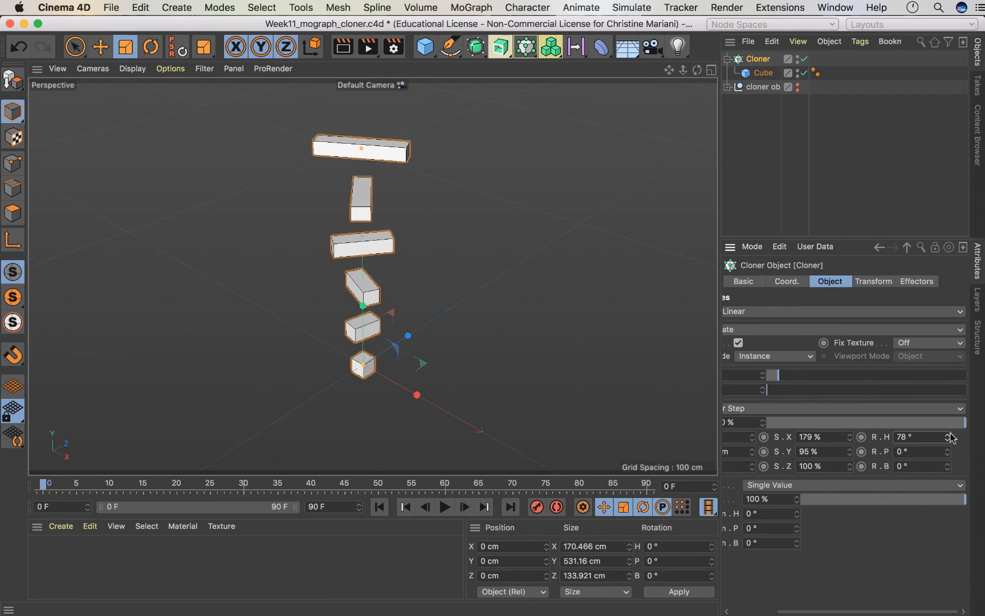
key("super+z")
mouse_move(948, 437)
left_mouse_down()
mouse_move(948, 422)
mouse_move(947, 470)
mouse_move(945, 436)
left_mouse_up()
key("super+z")
key("super+z")
key("super+z")
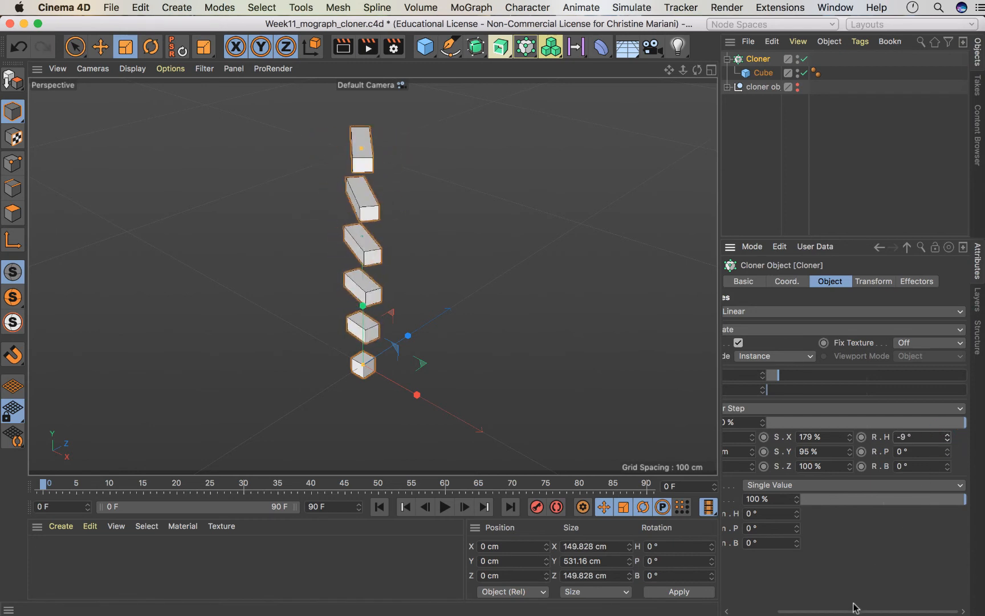
scroll(849, 608, "left", 5)
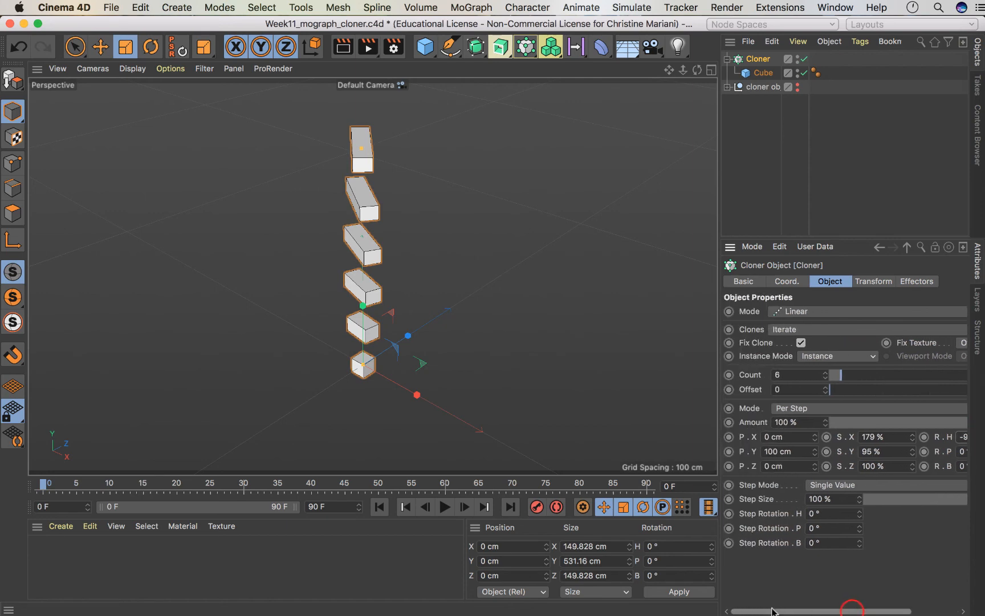
left_click(846, 486)
left_click(877, 586)
left_click(841, 409)
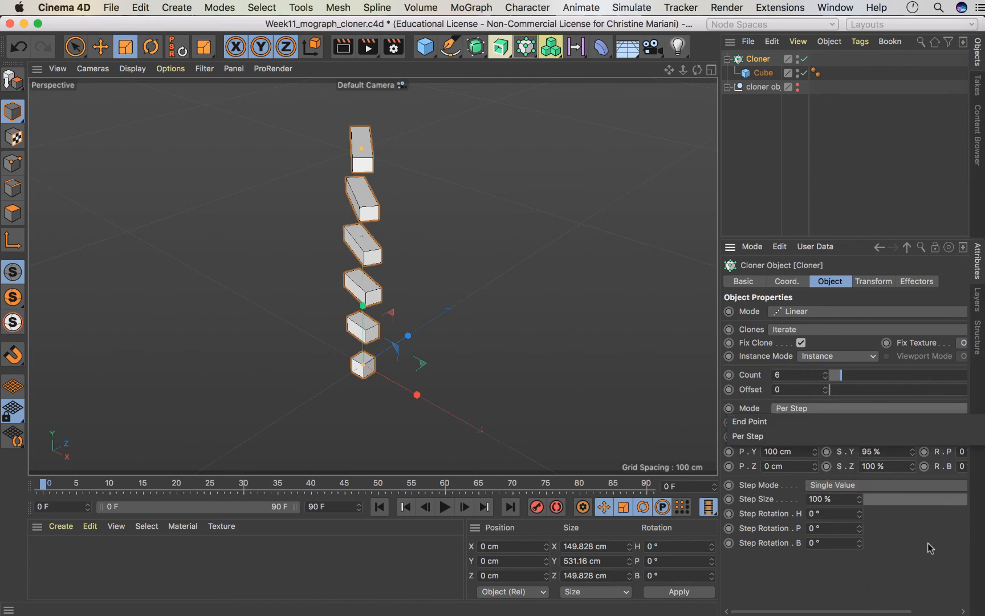
left_click(931, 564)
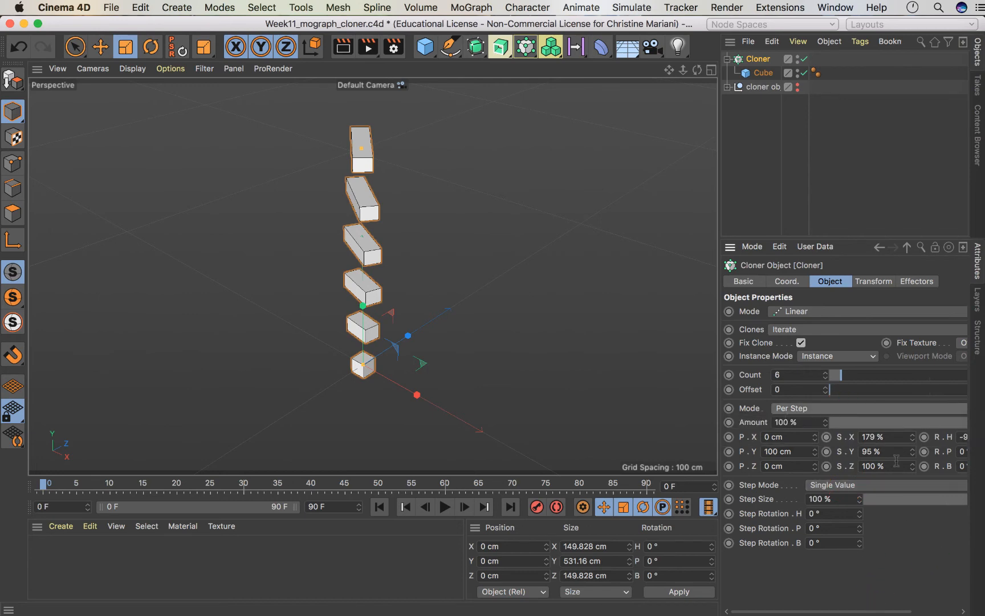
Step: Try the Cloner's per-step Amount at 87% and 0%, returning it to 100%
mouse_move(906, 422)
left_mouse_down()
mouse_move(837, 421)
mouse_move(968, 423)
left_mouse_up()
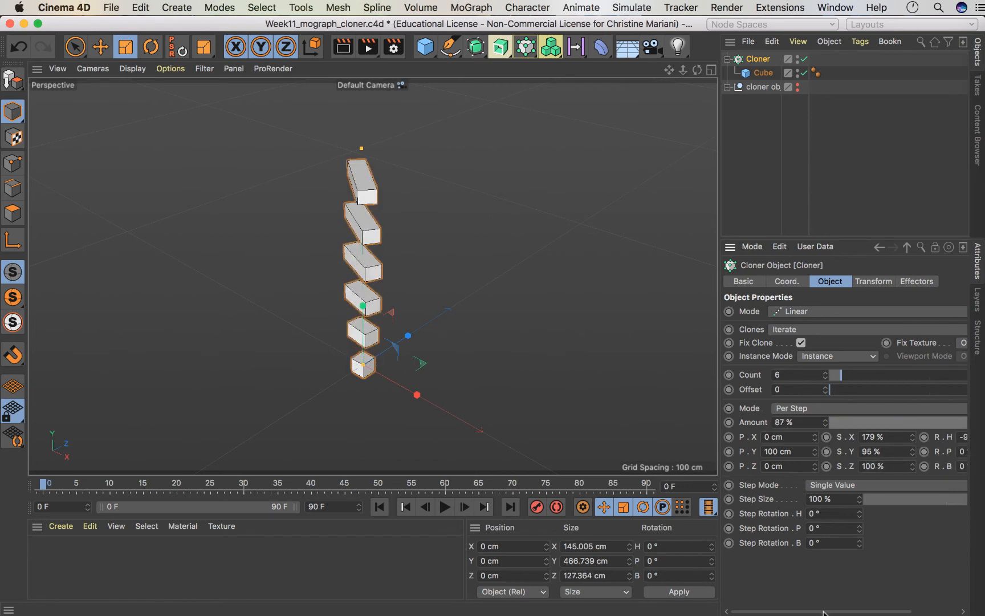
mouse_move(820, 610)
left_mouse_down()
mouse_move(866, 609)
mouse_move(826, 609)
left_mouse_up()
left_click_drag(907, 421, 567, 414)
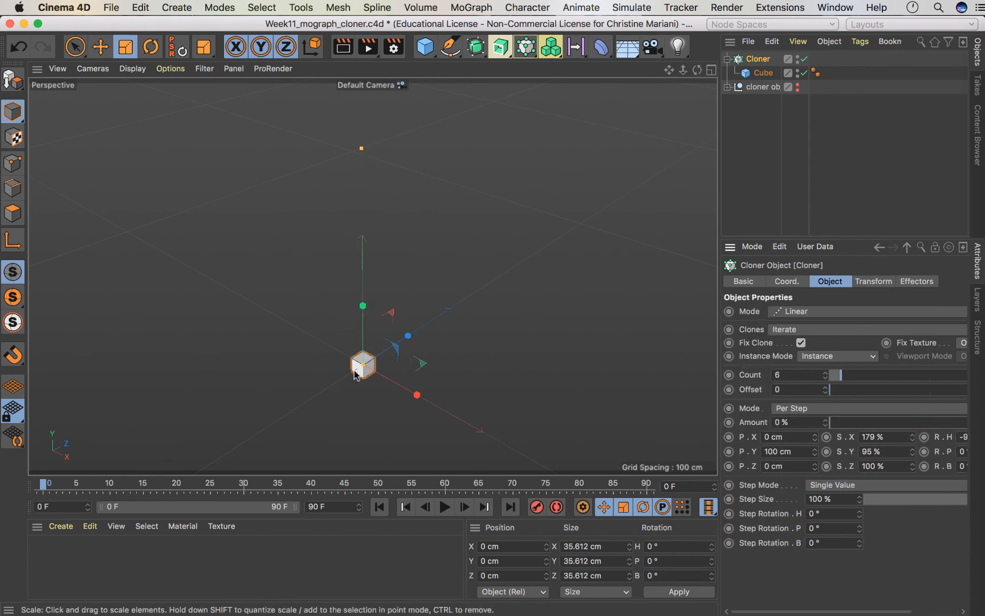
left_click_drag(834, 421, 984, 428)
left_click_drag(893, 606, 942, 606)
mouse_move(943, 425)
left_mouse_down()
mouse_move(984, 425)
mouse_move(793, 422)
mouse_move(964, 420)
mouse_move(835, 407)
mouse_move(913, 408)
mouse_move(784, 408)
mouse_move(975, 408)
left_mouse_up()
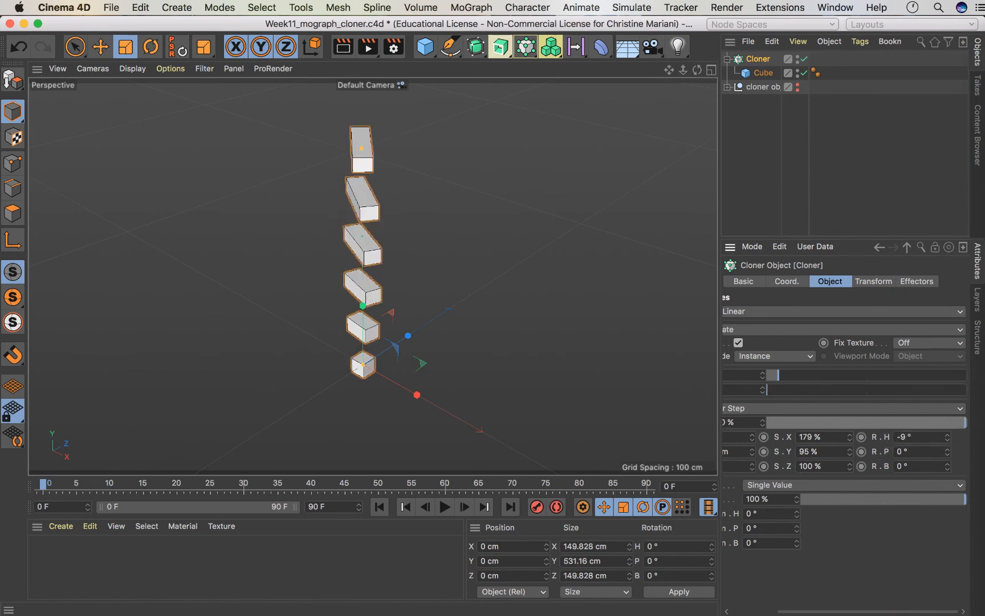
mouse_move(889, 611)
left_mouse_down()
mouse_move(849, 609)
mouse_move(900, 607)
left_mouse_up()
mouse_move(965, 429)
left_mouse_down()
mouse_move(751, 426)
mouse_move(975, 439)
left_mouse_up()
left_click_drag(842, 608, 794, 608)
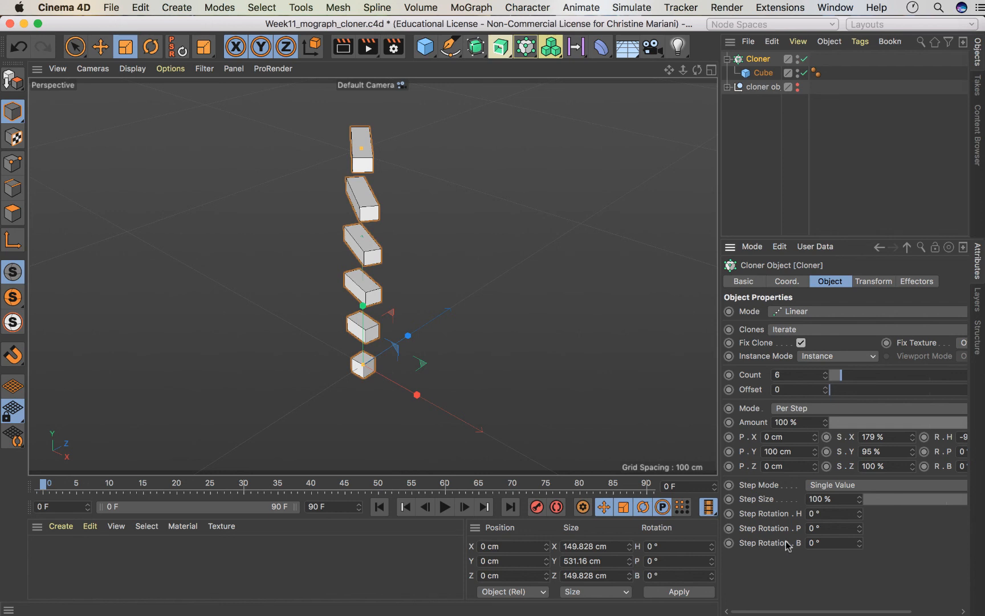
Step: Set the Cloner's per-step Y position to 101 cm and its count to 5, undoing a trial count of 4
mouse_move(849, 375)
left_mouse_down()
mouse_move(860, 376)
mouse_move(835, 378)
left_mouse_up()
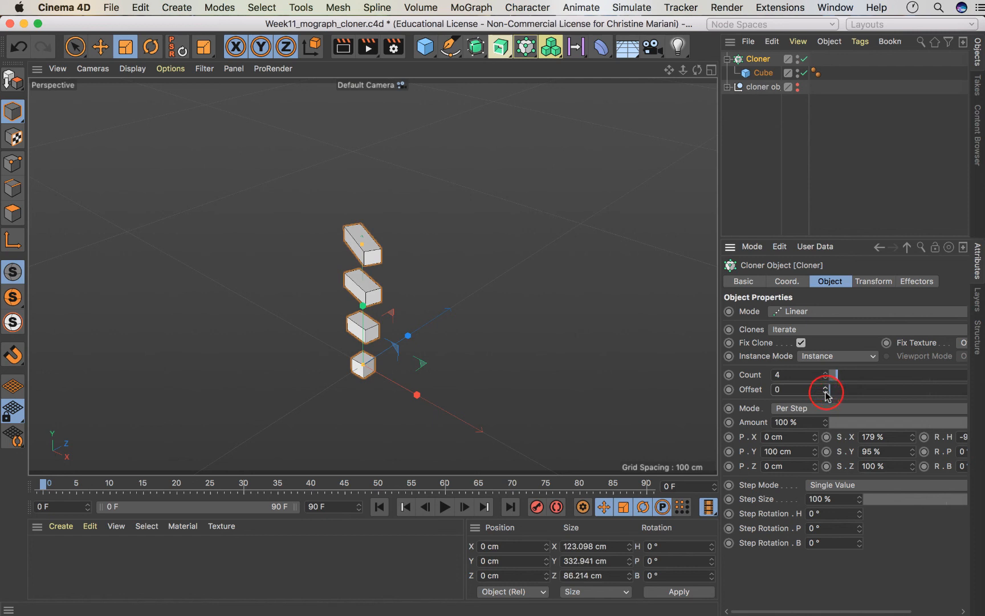
key("super+z")
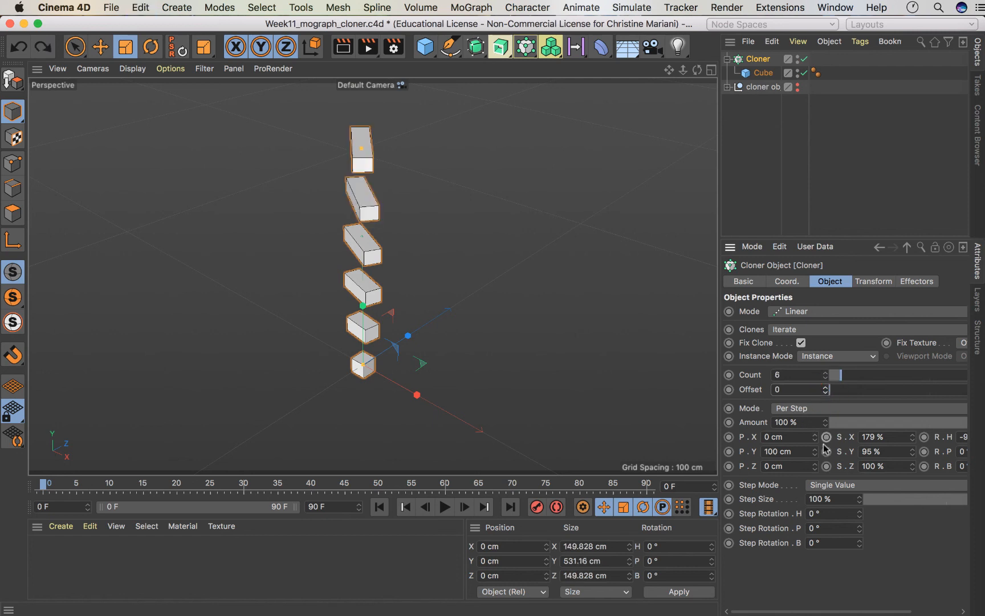
left_click_drag(814, 450, 815, 454)
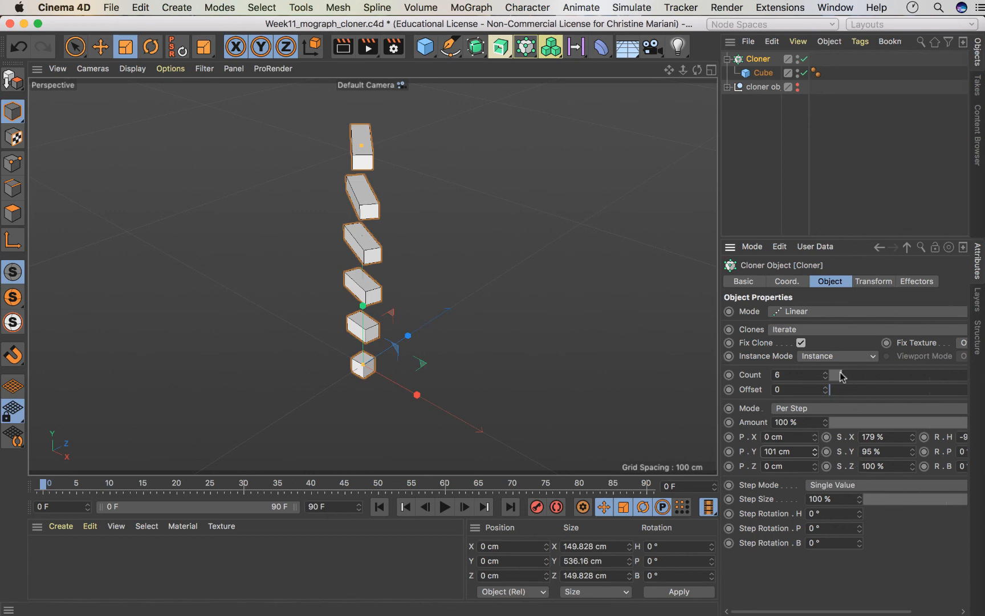
mouse_move(842, 375)
left_mouse_down()
mouse_move(905, 380)
mouse_move(853, 381)
left_mouse_up()
left_click_drag(844, 380, 839, 380)
Step: Set the Cloner's per-step X scale to 224% so the upper clones stretch more
scroll(833, 608, "right", 5)
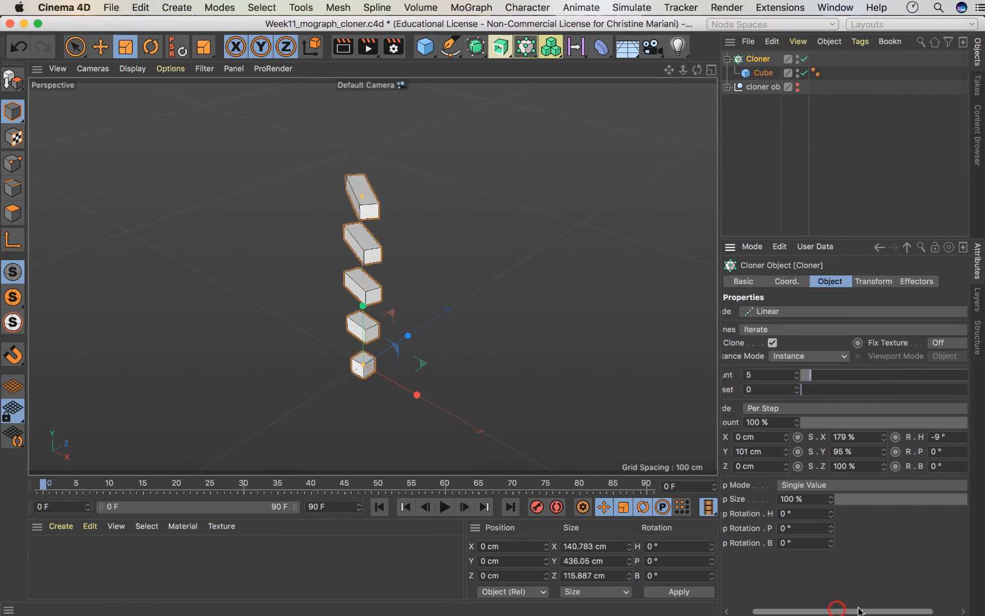
left_click(844, 435)
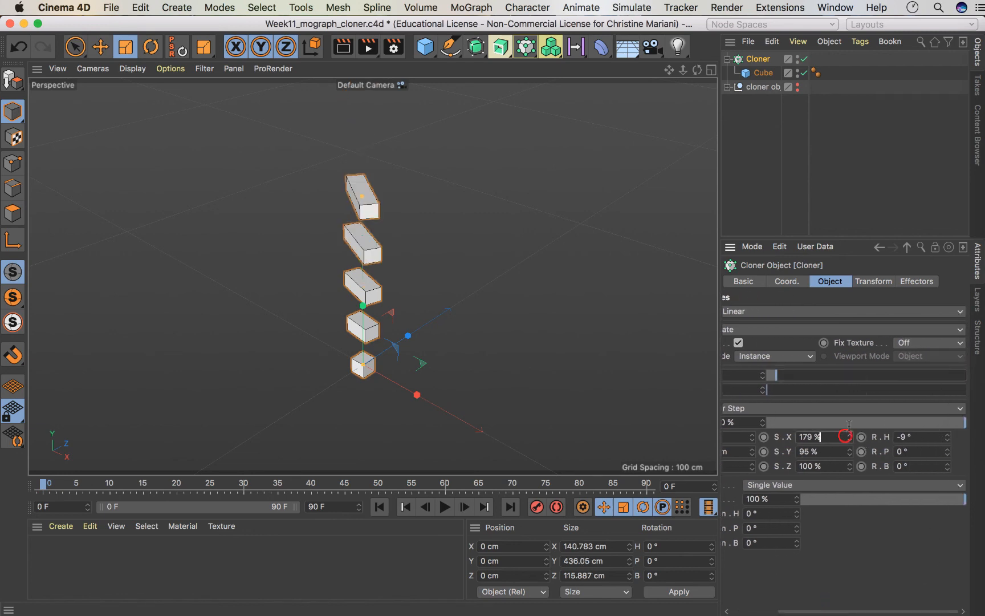
left_click_drag(849, 435, 849, 431)
left_click_drag(838, 609, 763, 601)
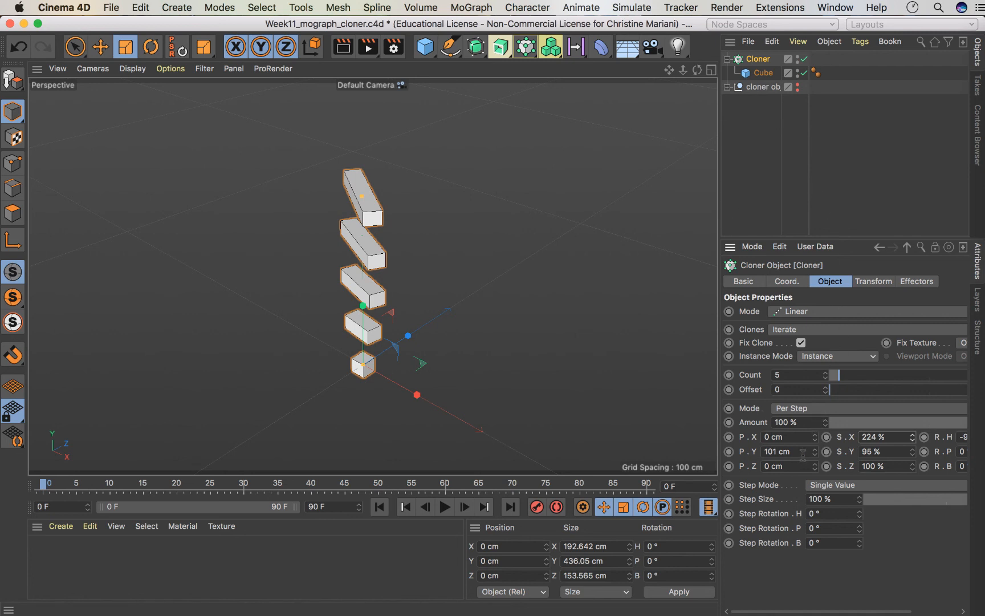
Step: Try a transform X position of 136 cm and an X scale of 1.42 on all clones, undoing both
left_click(872, 281)
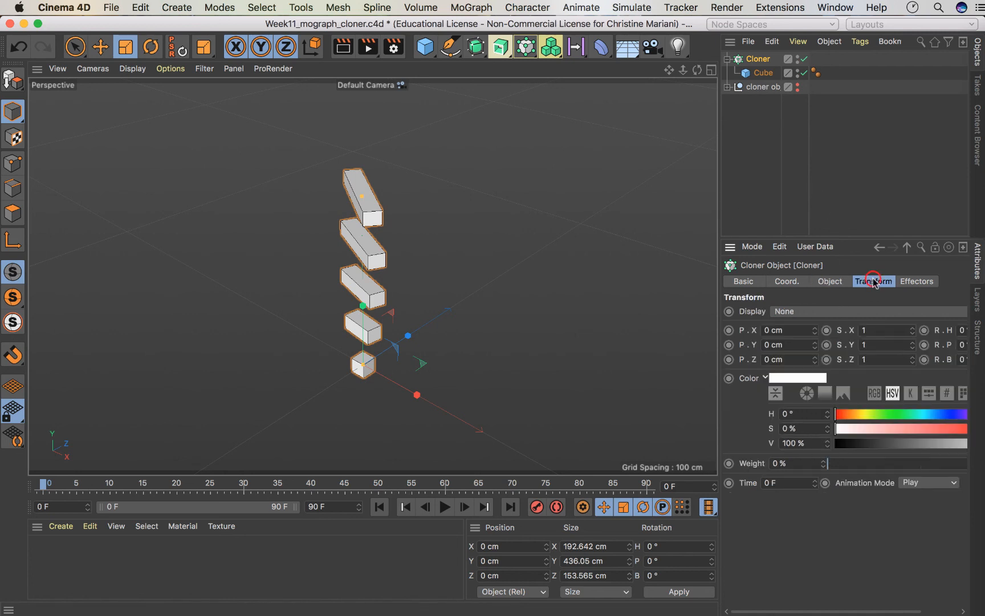
left_click_drag(814, 329, 813, 332)
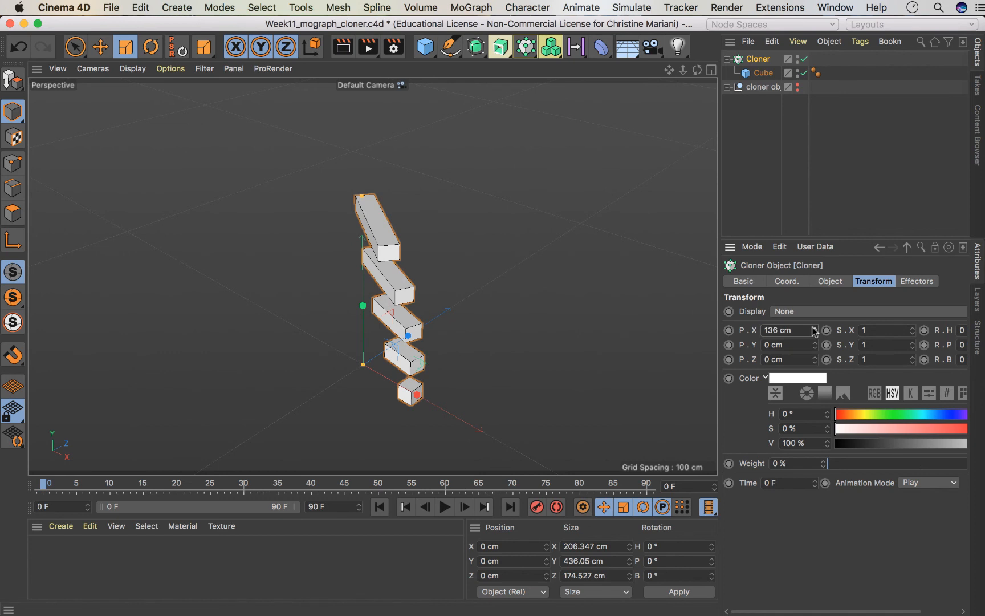
key("super+z")
left_click_drag(910, 330, 910, 331)
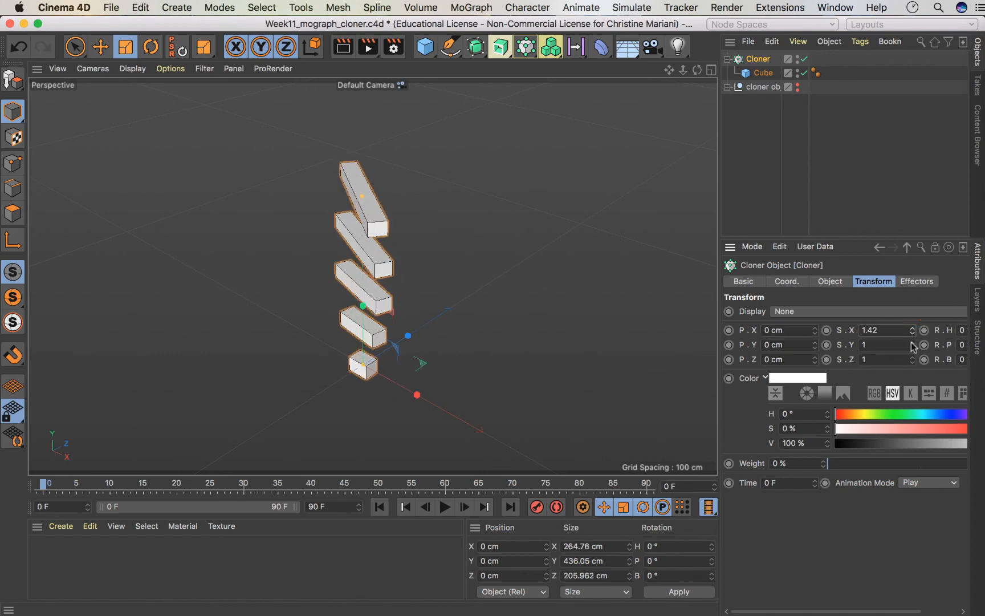
key("super+z")
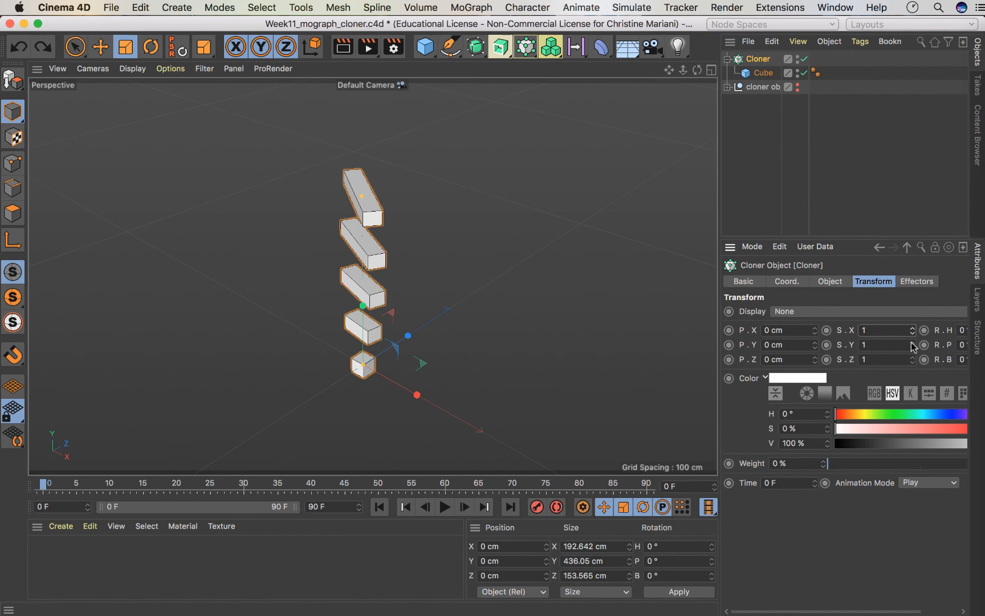
Step: Set the clones' transform pitch rotation to -7°, undoing a trial heading rotation, and return to the Cloner's object properties
left_click(944, 610)
left_click_drag(961, 344, 964, 330)
key("super+z")
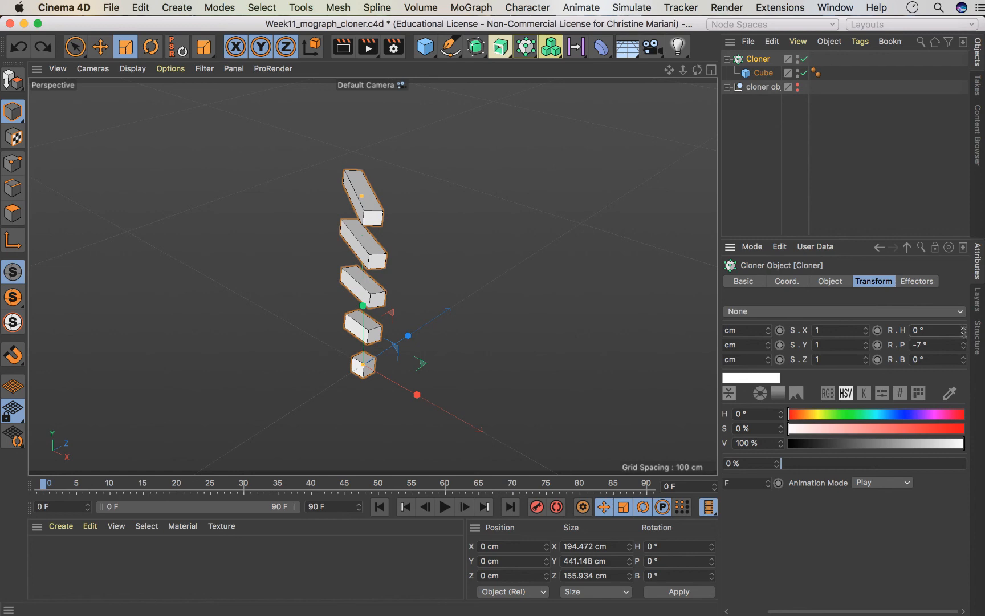
left_click_drag(768, 610, 725, 611)
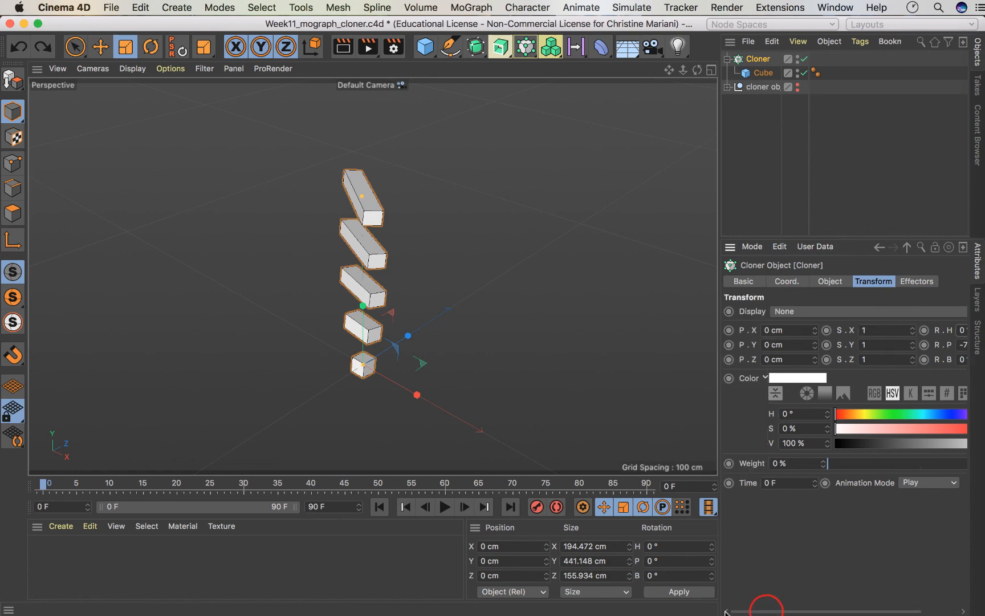
left_click(770, 283)
left_click(819, 281)
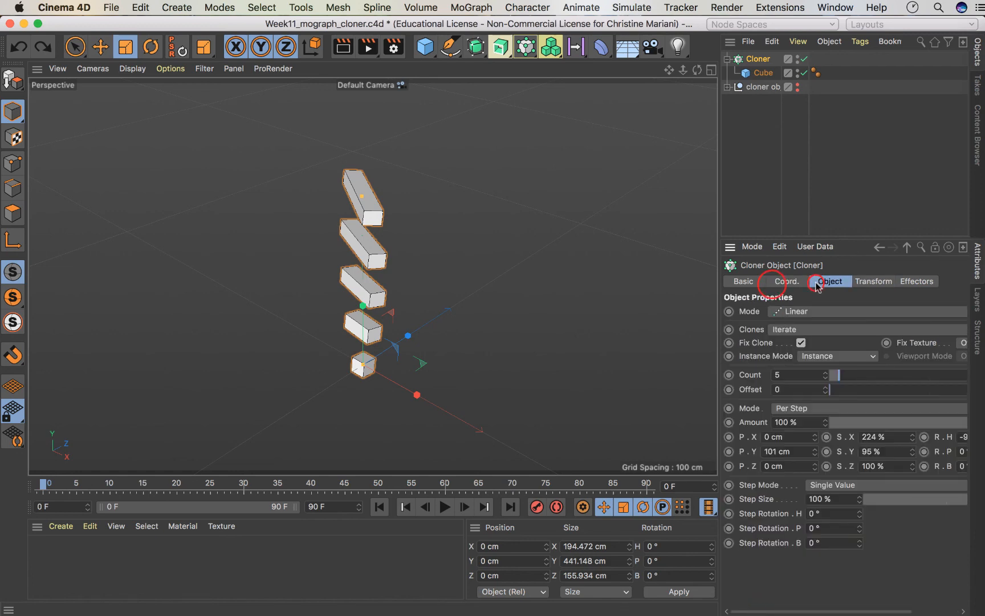